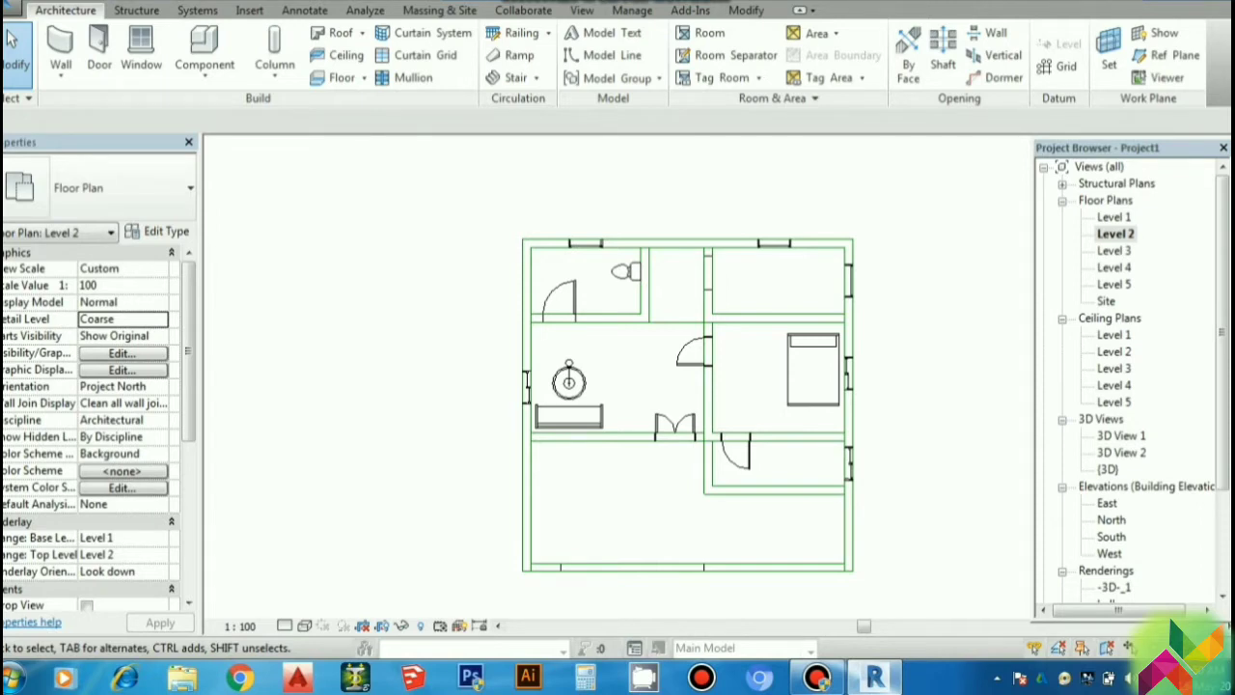
- Automatically place tagged rooms 1–4 in the four enclosed Level 2 spaces
{"action": "scroll", "coordinate": [895, 583], "scroll_direction": "up", "scroll_amount": 1}
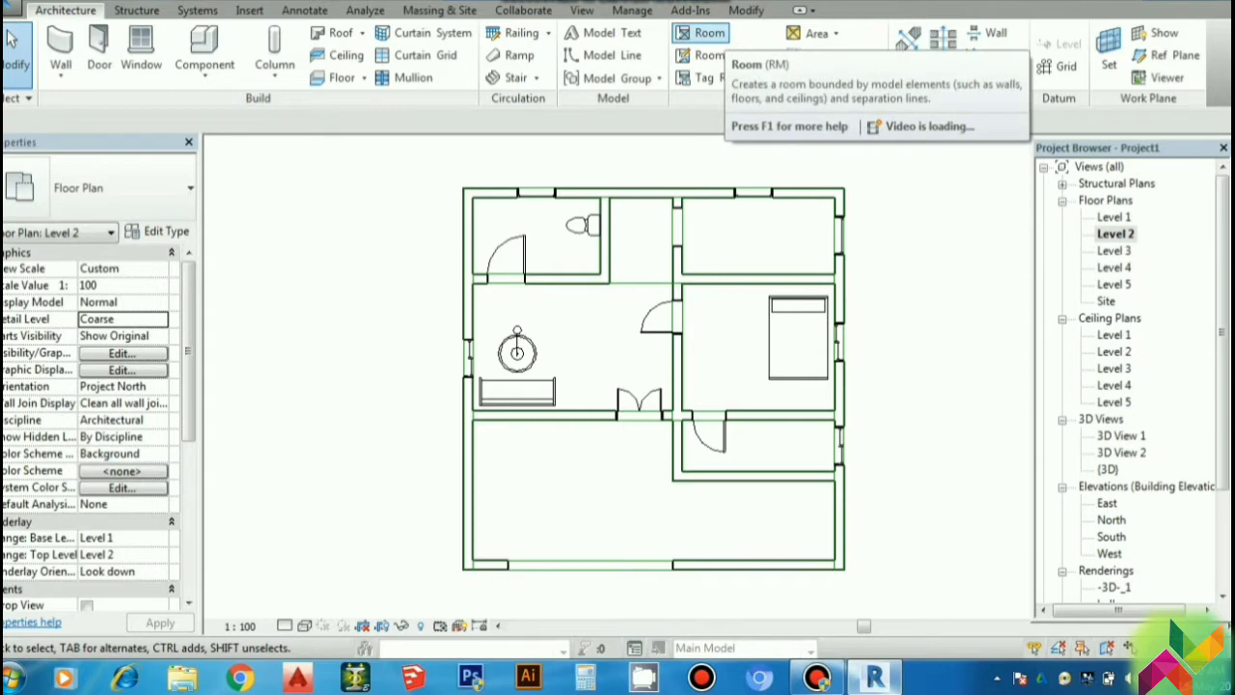
{"action": "left_click", "coordinate": [702, 33]}
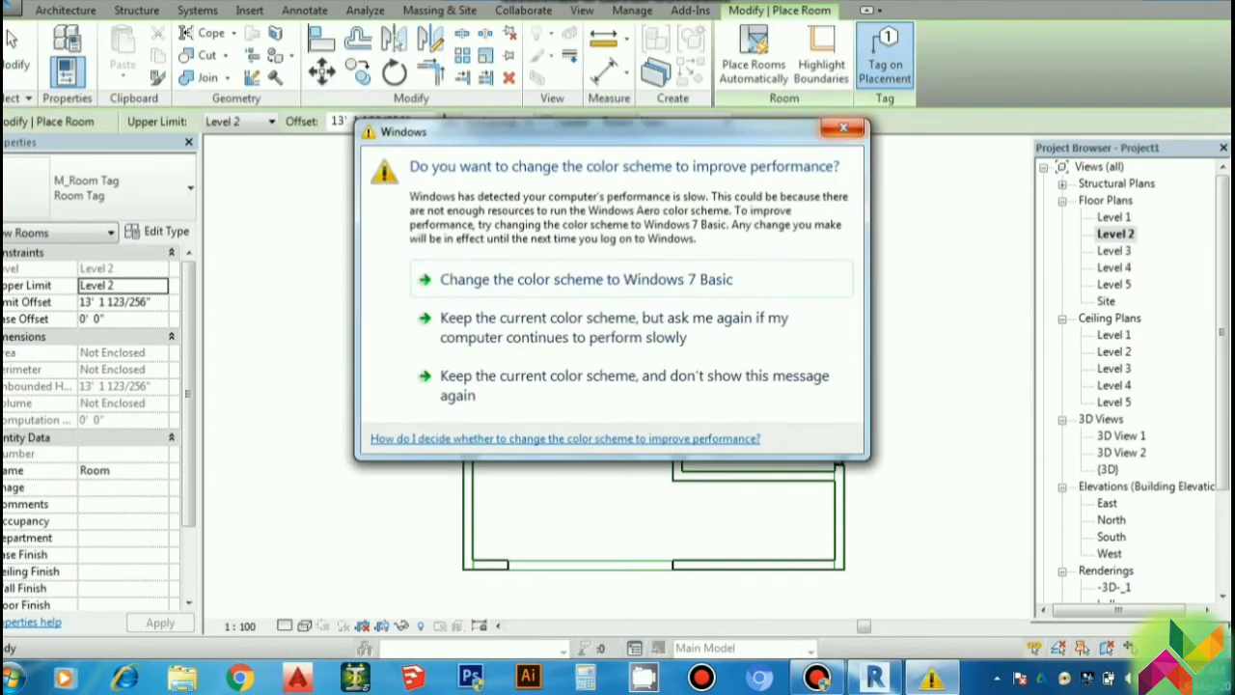
{"action": "left_click_drag", "start_coordinate": [598, 131], "coordinate": [723, 653]}
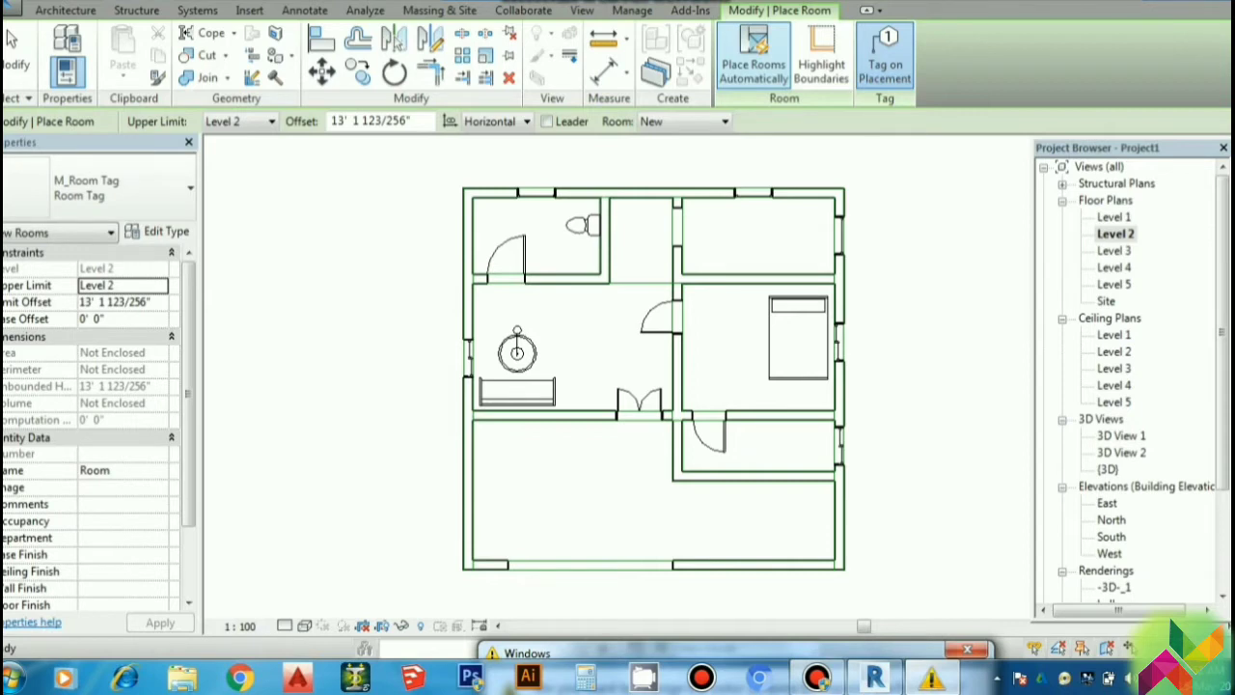
{"action": "left_click", "coordinate": [754, 58]}
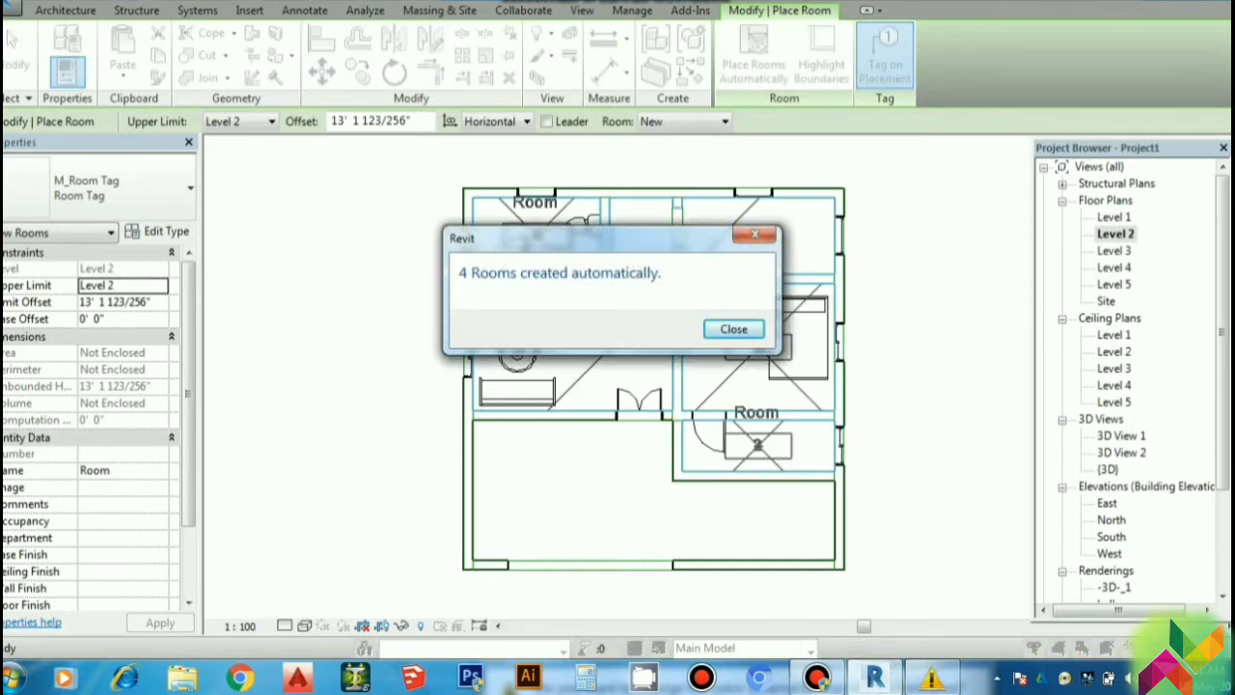
{"action": "left_click_drag", "start_coordinate": [579, 237], "coordinate": [1011, 134]}
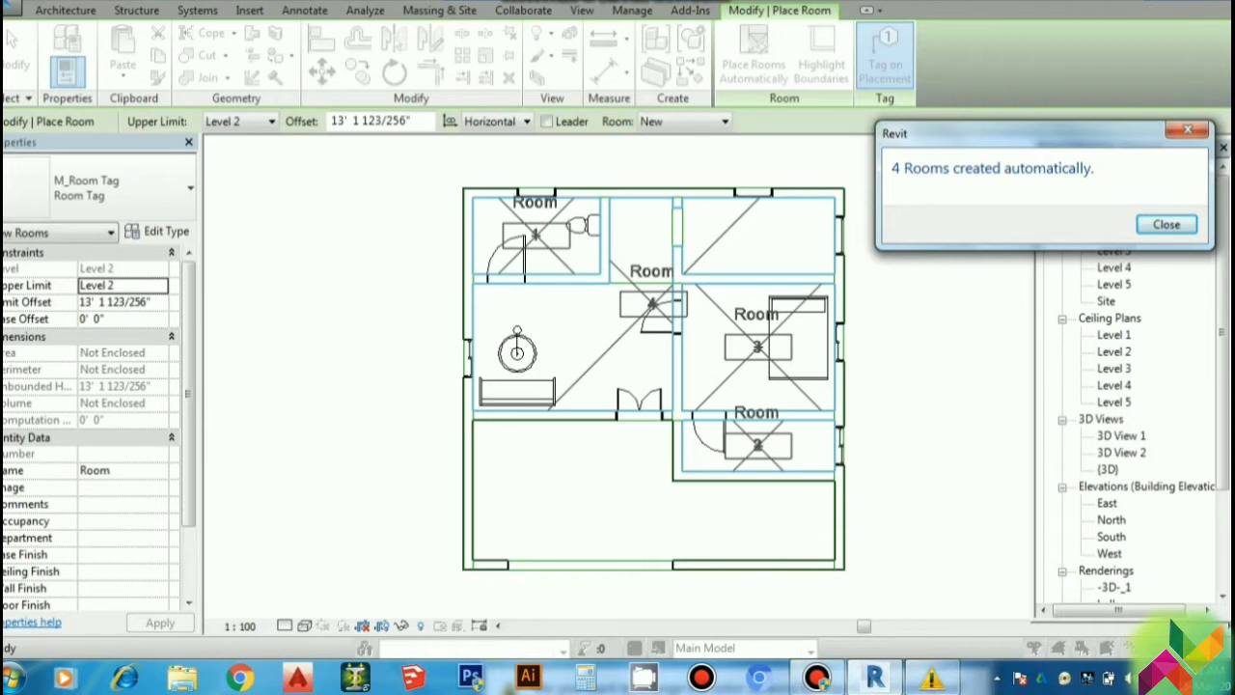
{"action": "left_click", "coordinate": [1167, 224]}
{"action": "key", "text": "Escape"}
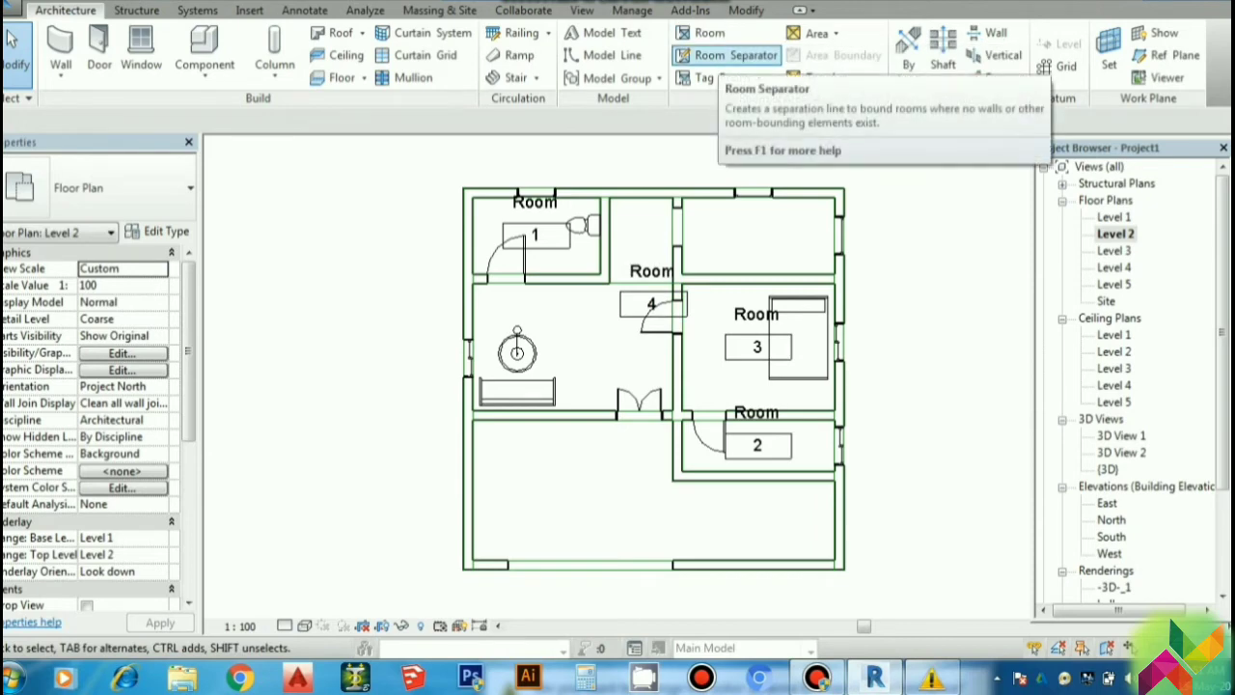
- Draw a room separation line along the hall's top wall to the wall corner
{"action": "left_click", "coordinate": [735, 55]}
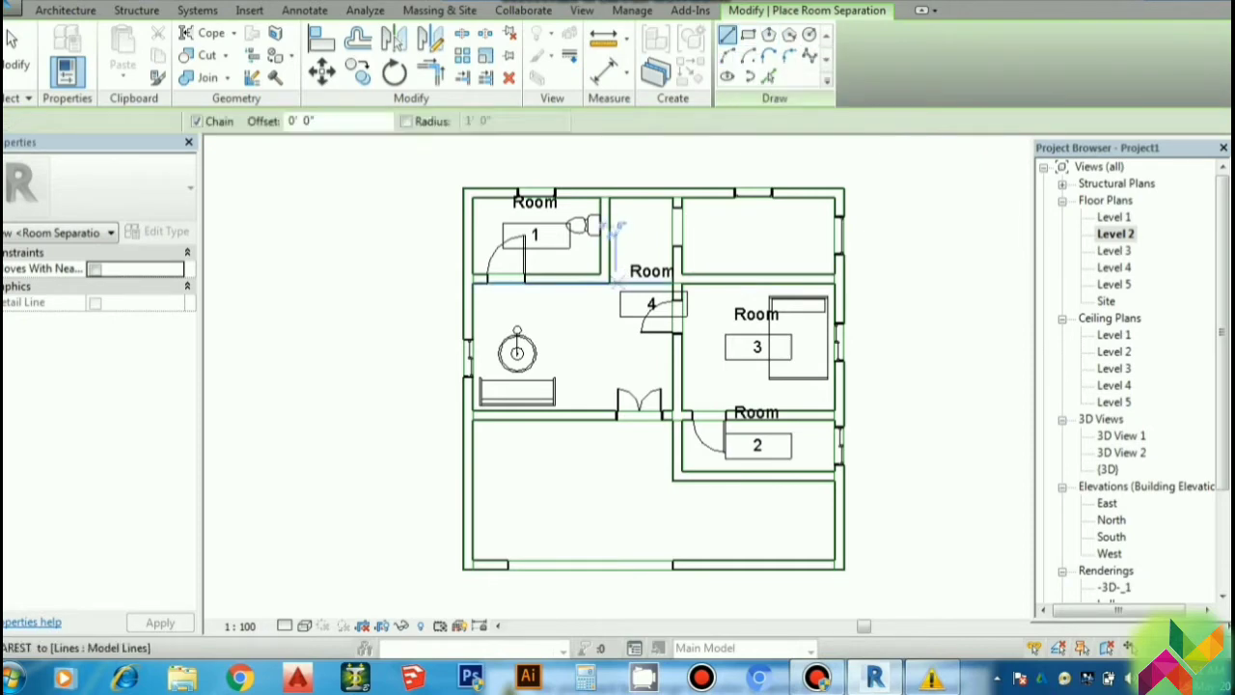
{"action": "left_click", "coordinate": [606, 278]}
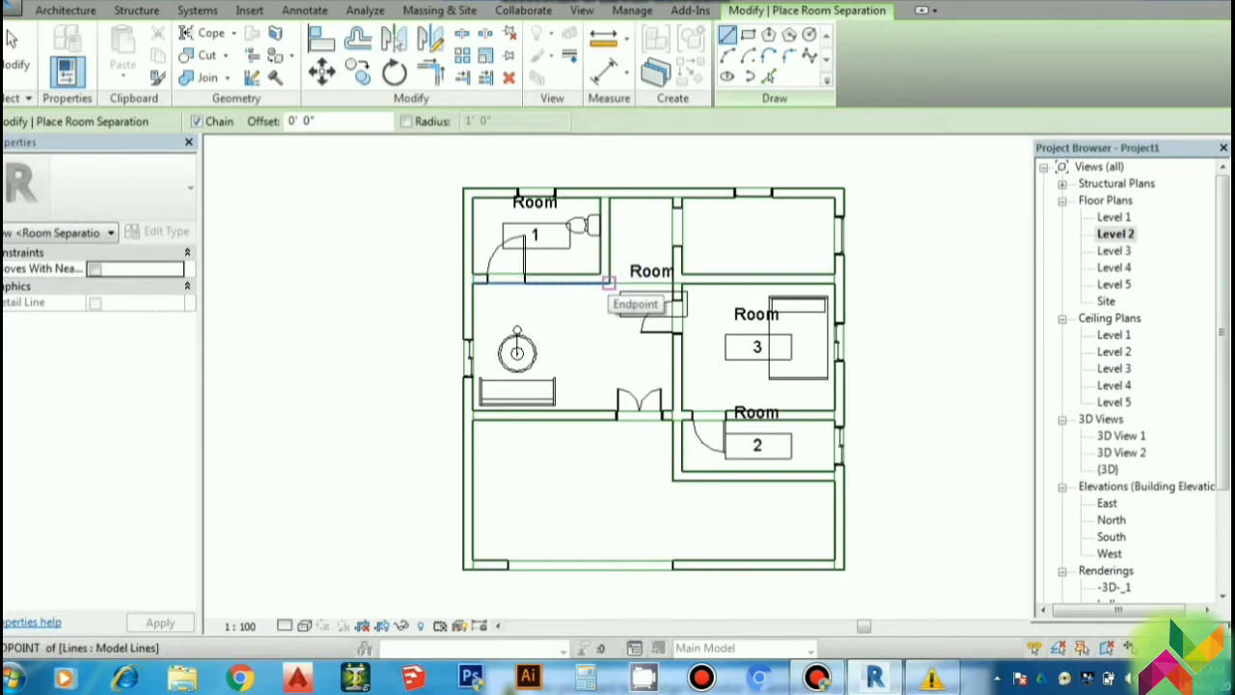
{"action": "left_click", "coordinate": [673, 280]}
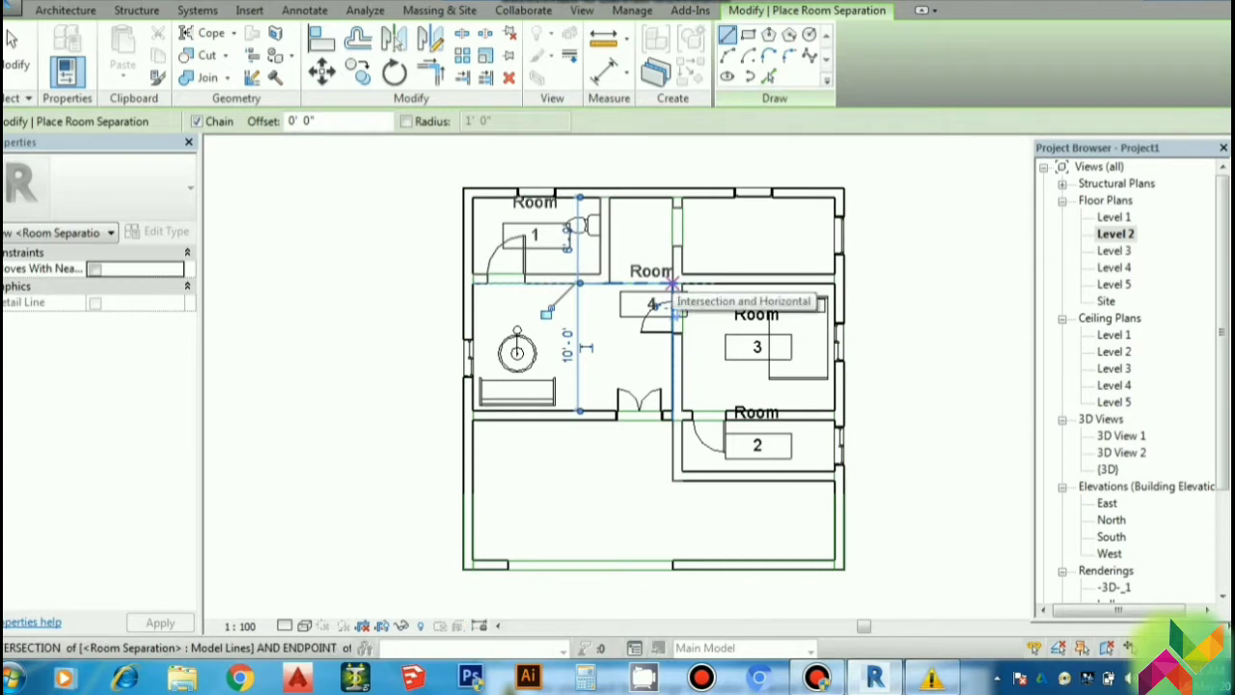
{"action": "key", "text": "Escape"}
{"action": "key", "text": "Escape"}
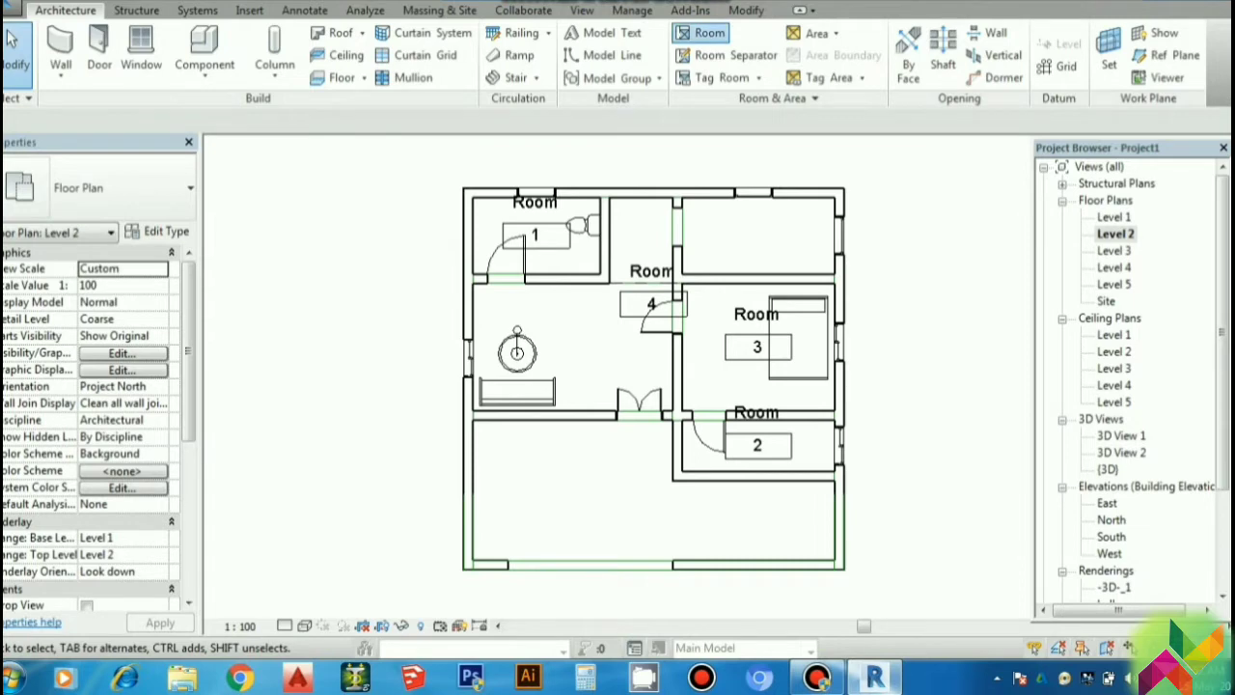
- Automatically place tagged room 5 in the newly bounded upper-right space
{"action": "left_click", "coordinate": [701, 33]}
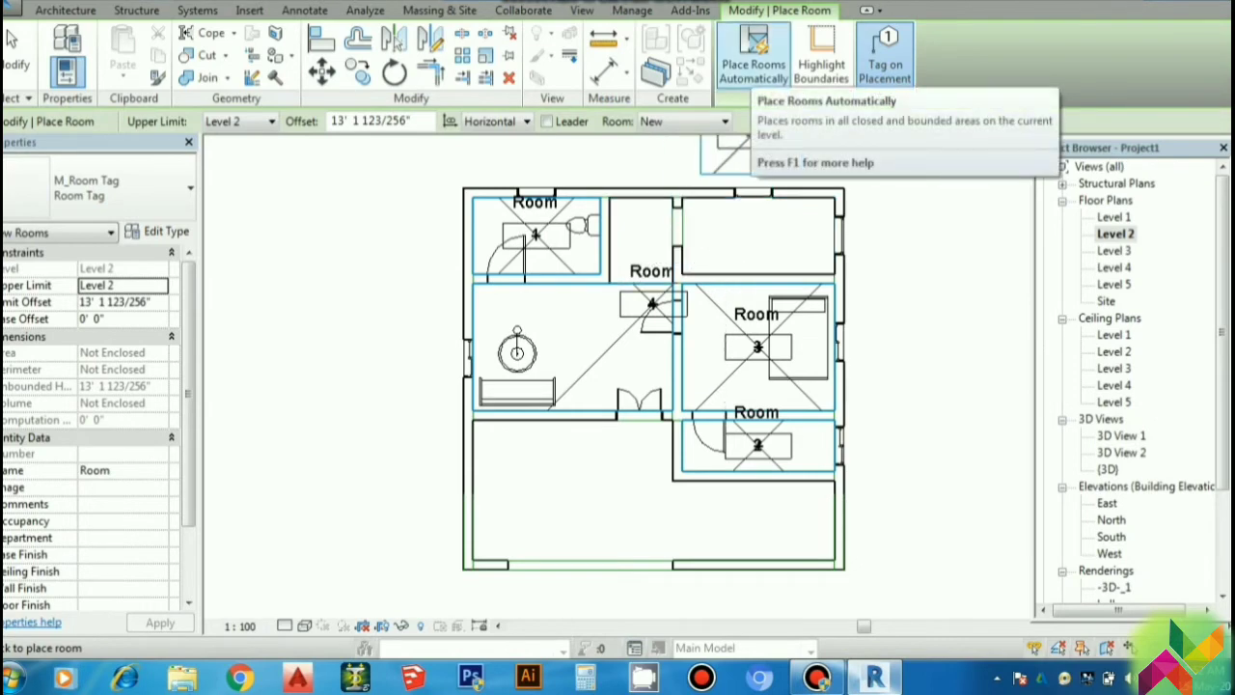
{"action": "left_click", "coordinate": [753, 48]}
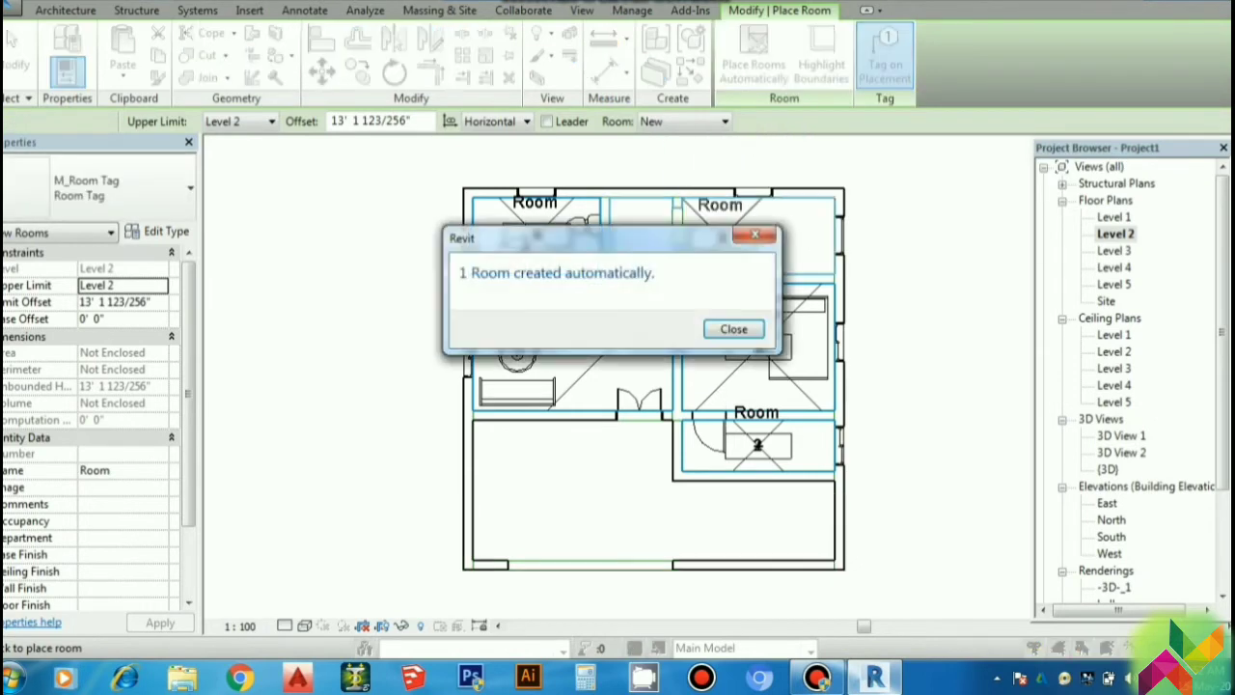
{"action": "mouse_move", "coordinate": [579, 237]}
{"action": "left_mouse_down"}
{"action": "mouse_move", "coordinate": [742, 231]}
{"action": "mouse_move", "coordinate": [1010, 193]}
{"action": "left_mouse_up"}
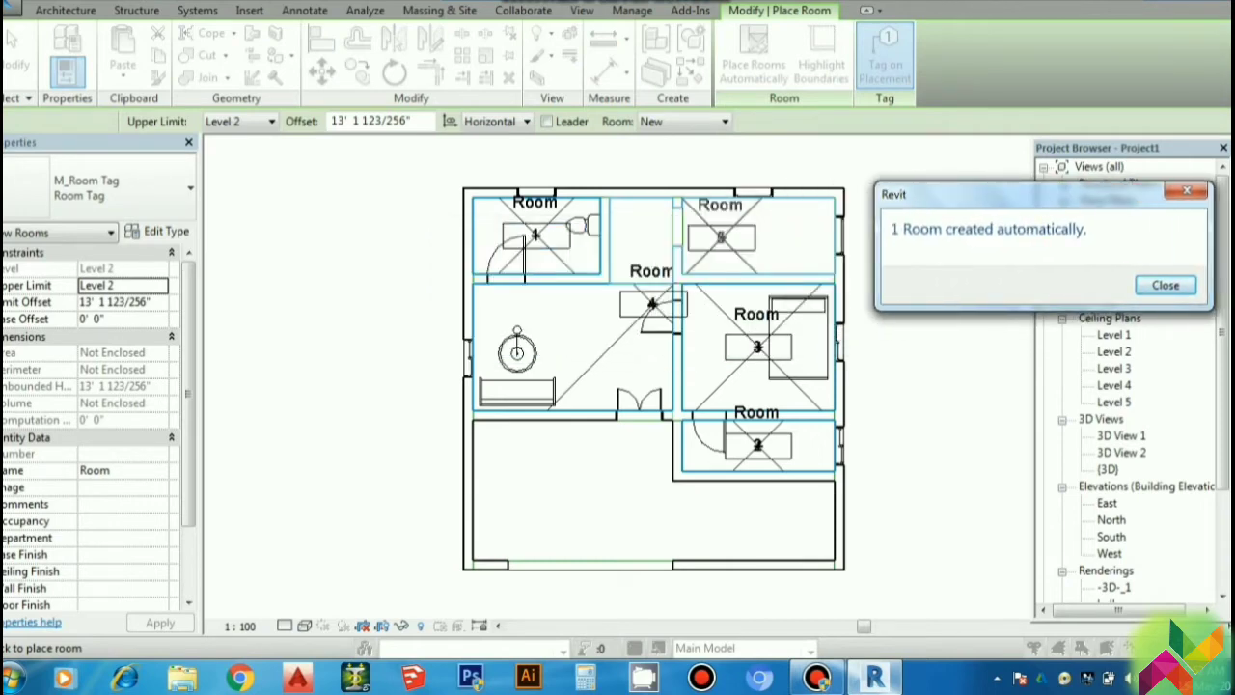
{"action": "left_click", "coordinate": [1165, 285]}
{"action": "key", "text": "Escape"}
{"action": "key", "text": "Escape"}
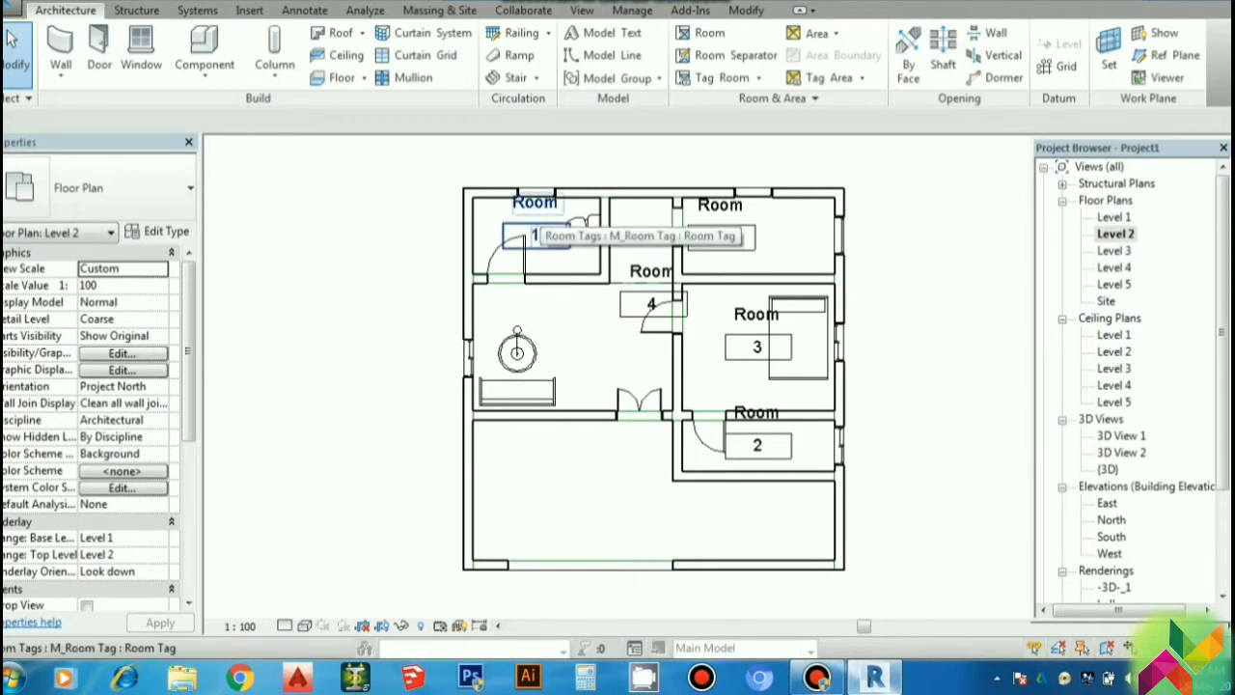
- Rename room 1 to 'toilet' and room 5 to 'bed room 1'
{"action": "left_click", "coordinate": [533, 237]}
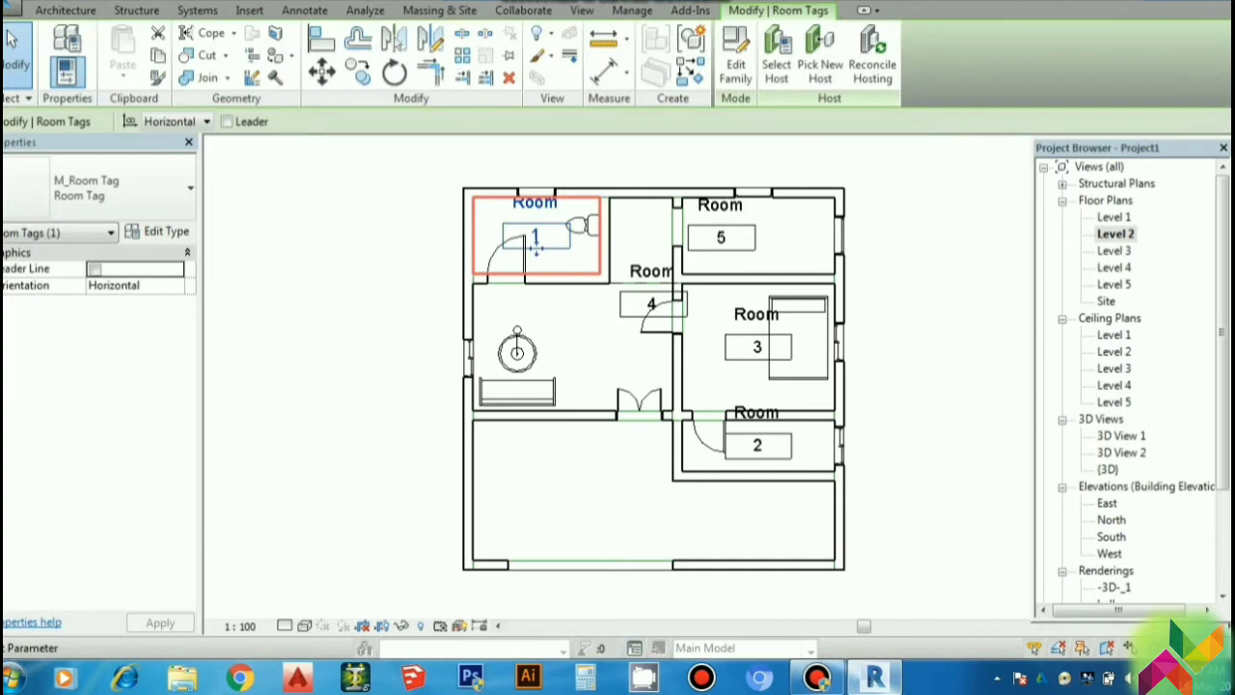
{"action": "left_click", "coordinate": [534, 202]}
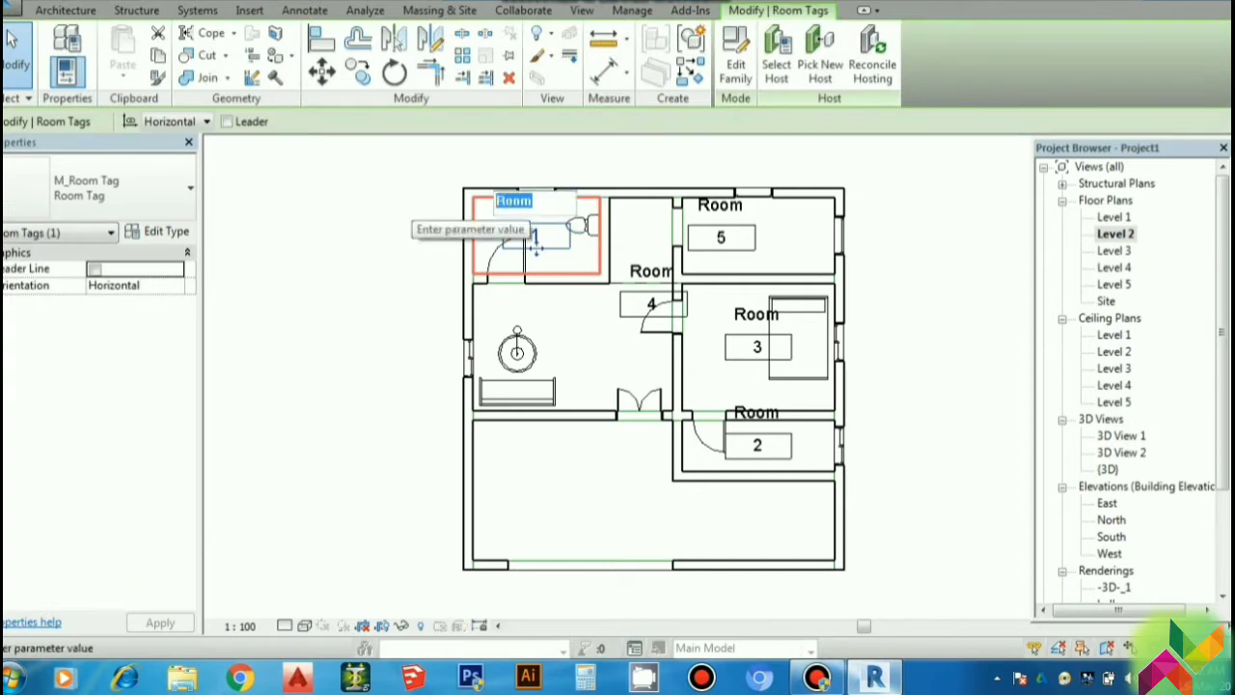
{"action": "type", "text": "toil"}
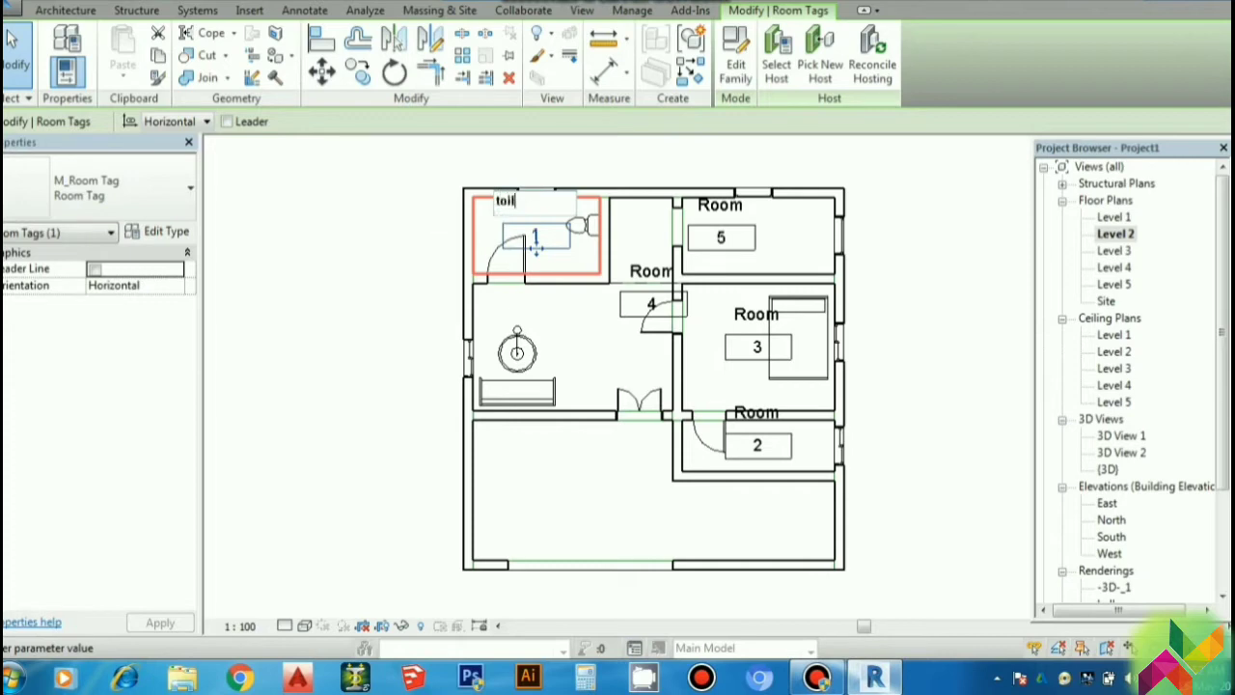
{"action": "type", "text": "et"}
{"action": "key", "text": "Return"}
{"action": "left_click", "coordinate": [721, 247]}
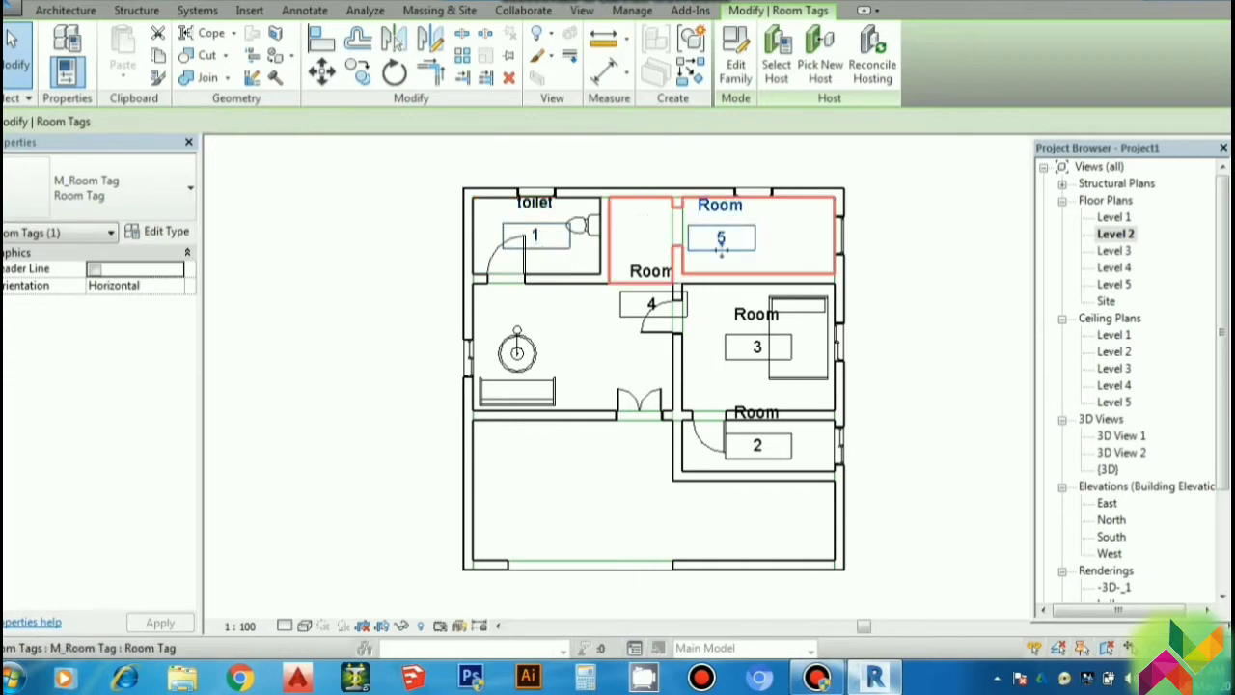
{"action": "left_click", "coordinate": [721, 247]}
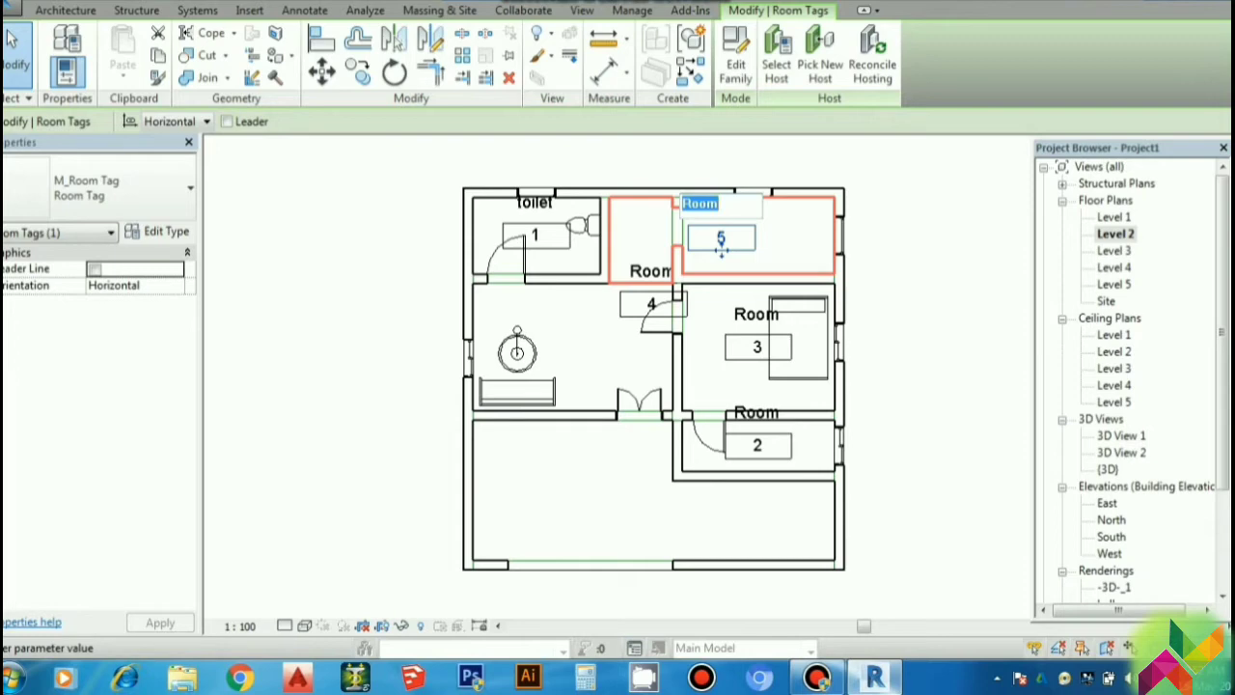
{"action": "type", "text": "bed"}
{"action": "type", "text": " roo"}
{"action": "type", "text": "m 1"}
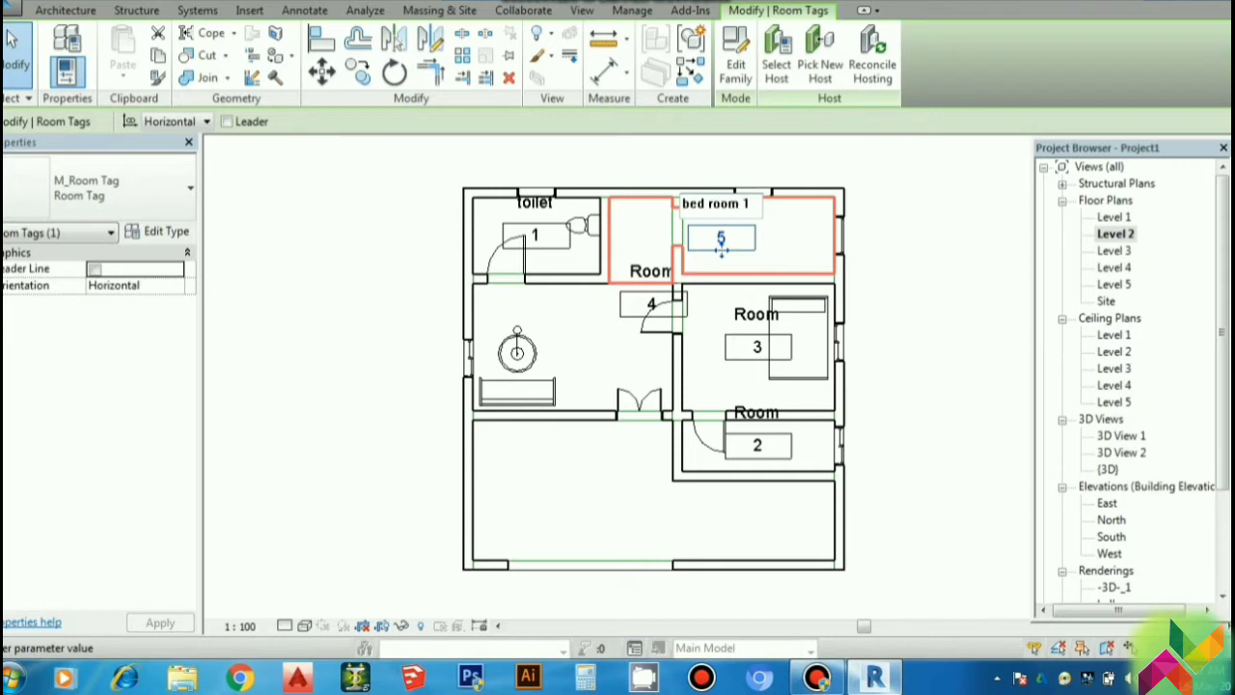
{"action": "key", "text": "Return"}
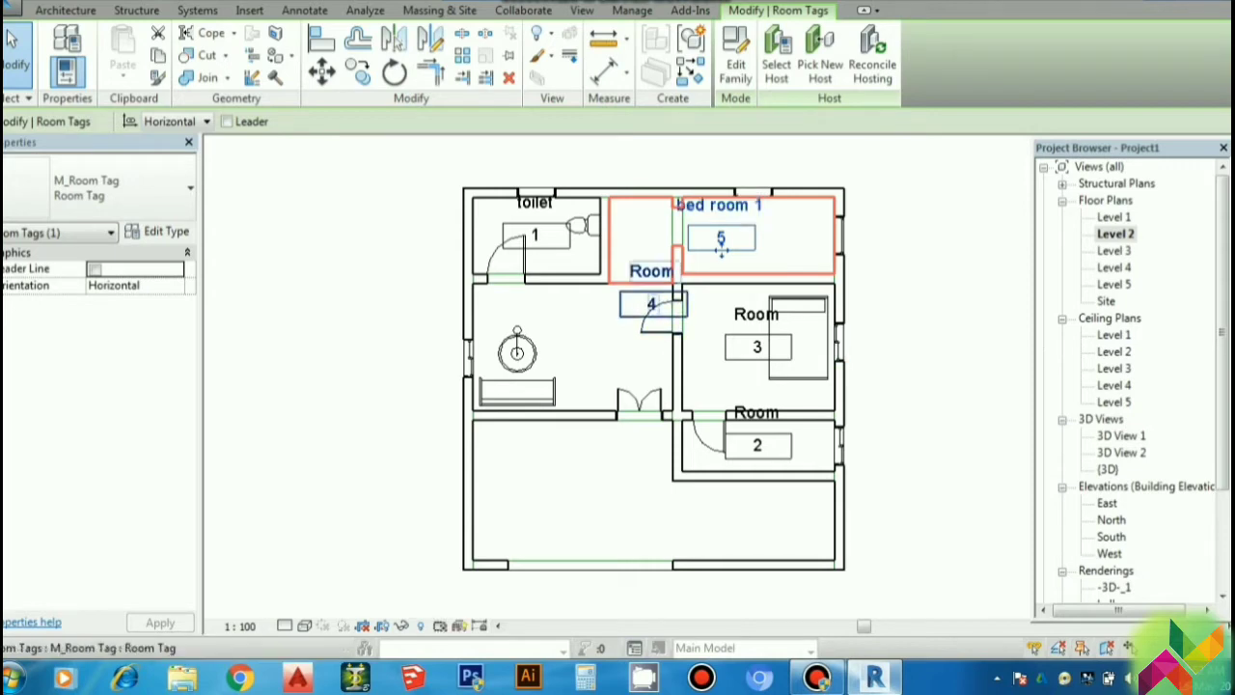
- Rename room 4 to 'hall' and room 3 to 'bed room 2'
{"action": "left_click", "coordinate": [653, 307]}
{"action": "left_click", "coordinate": [645, 270]}
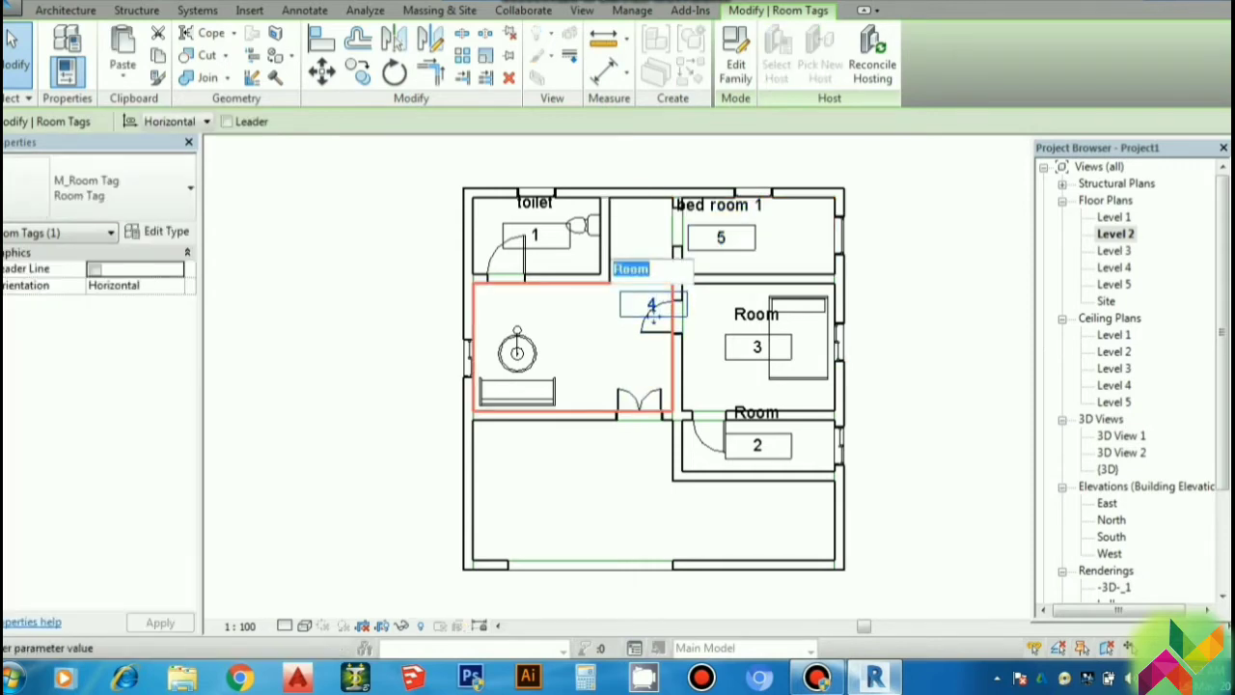
{"action": "type", "text": "hall"}
{"action": "left_click", "coordinate": [652, 314]}
{"action": "left_click", "coordinate": [757, 348]}
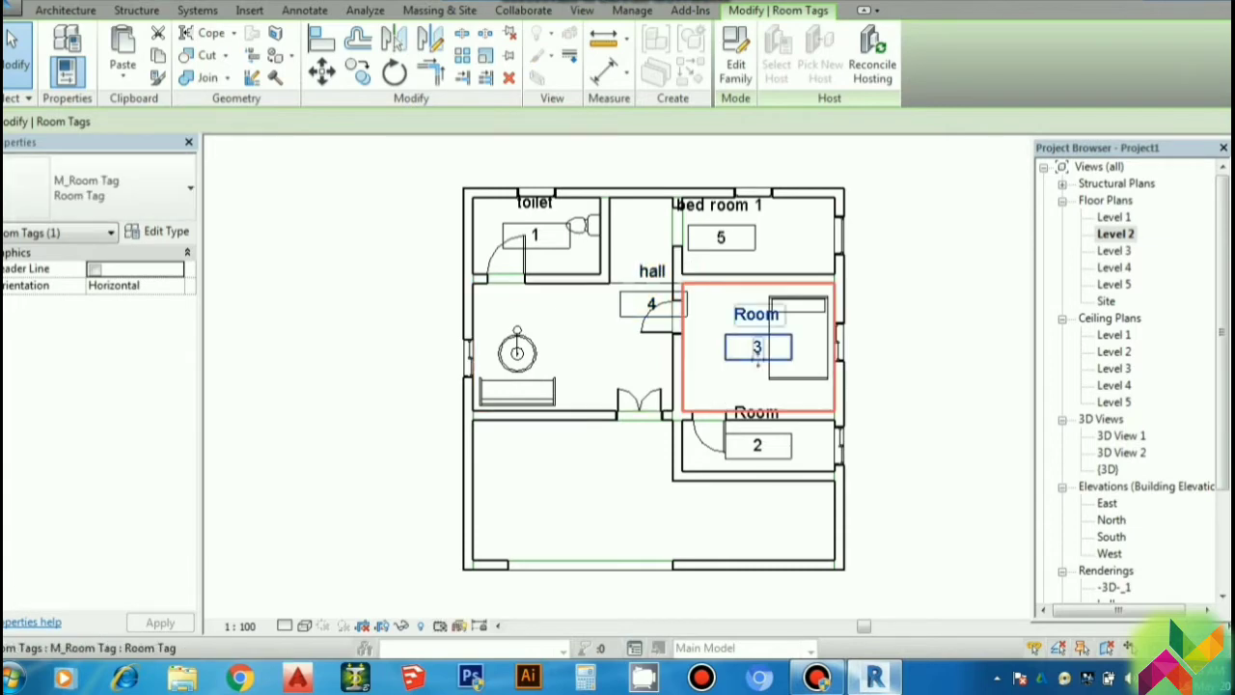
{"action": "left_click", "coordinate": [757, 349]}
{"action": "type", "text": "b"}
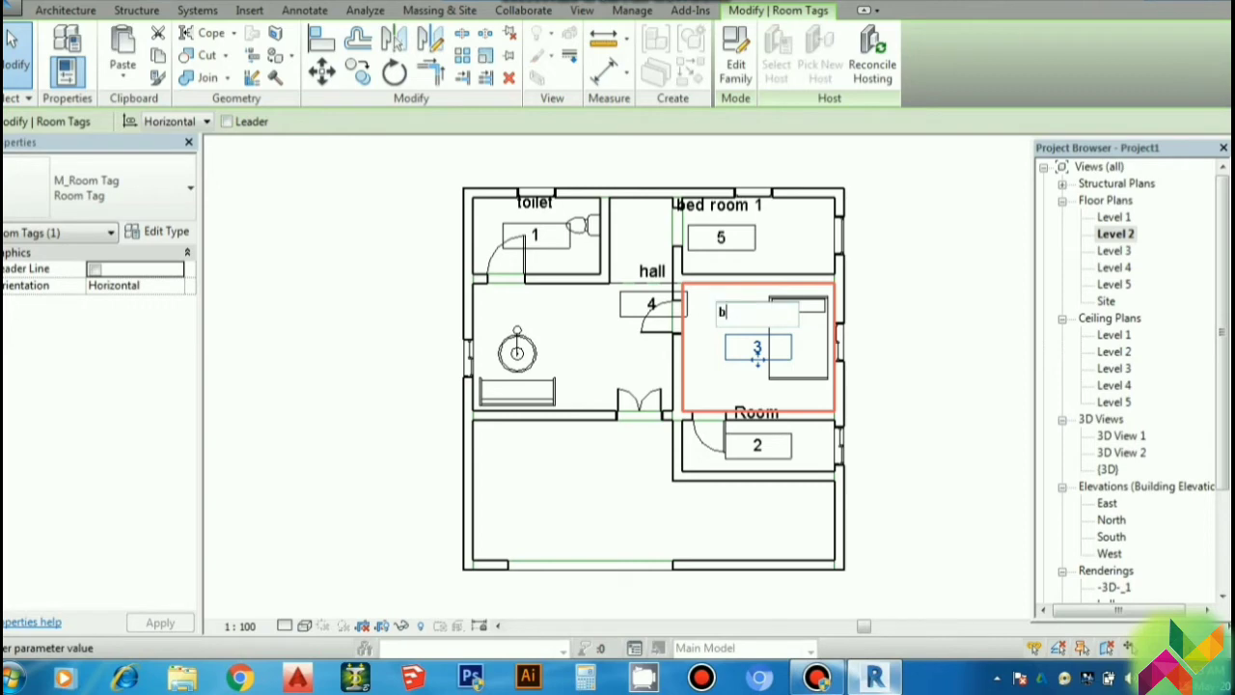
{"action": "type", "text": "ed roo"}
{"action": "type", "text": "m 2"}
{"action": "left_click", "coordinate": [758, 355]}
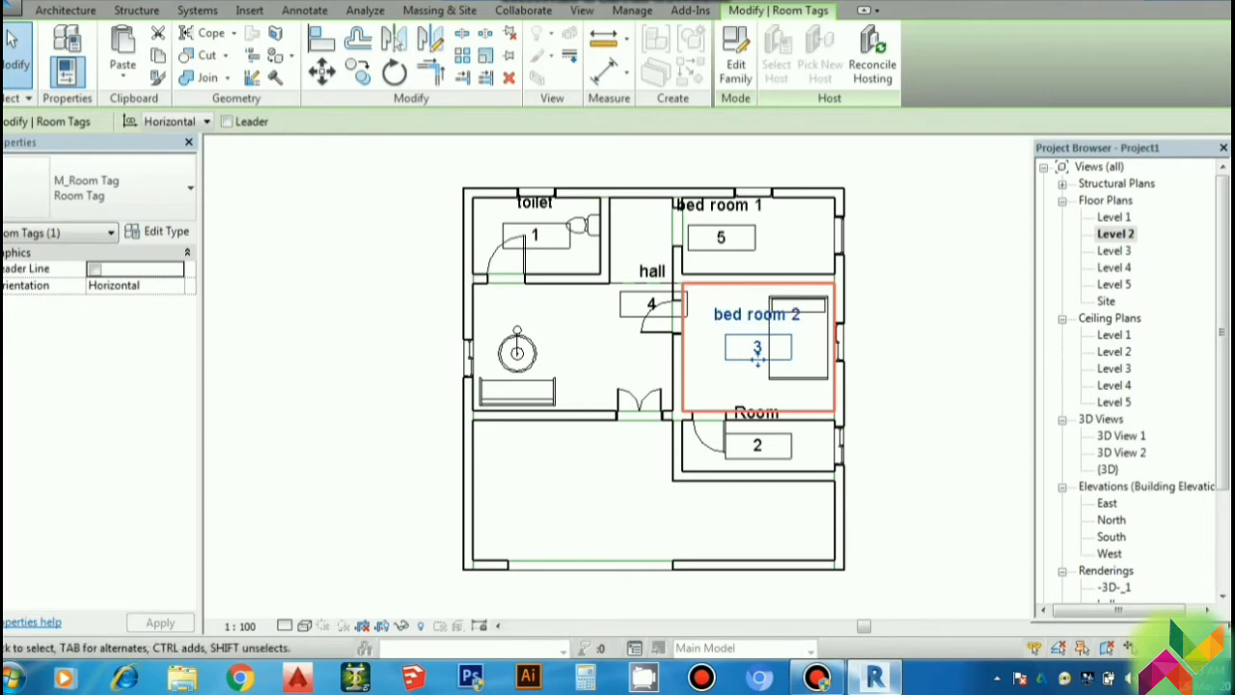
{"action": "key", "text": "Tab"}
{"action": "left_click", "coordinate": [758, 355]}
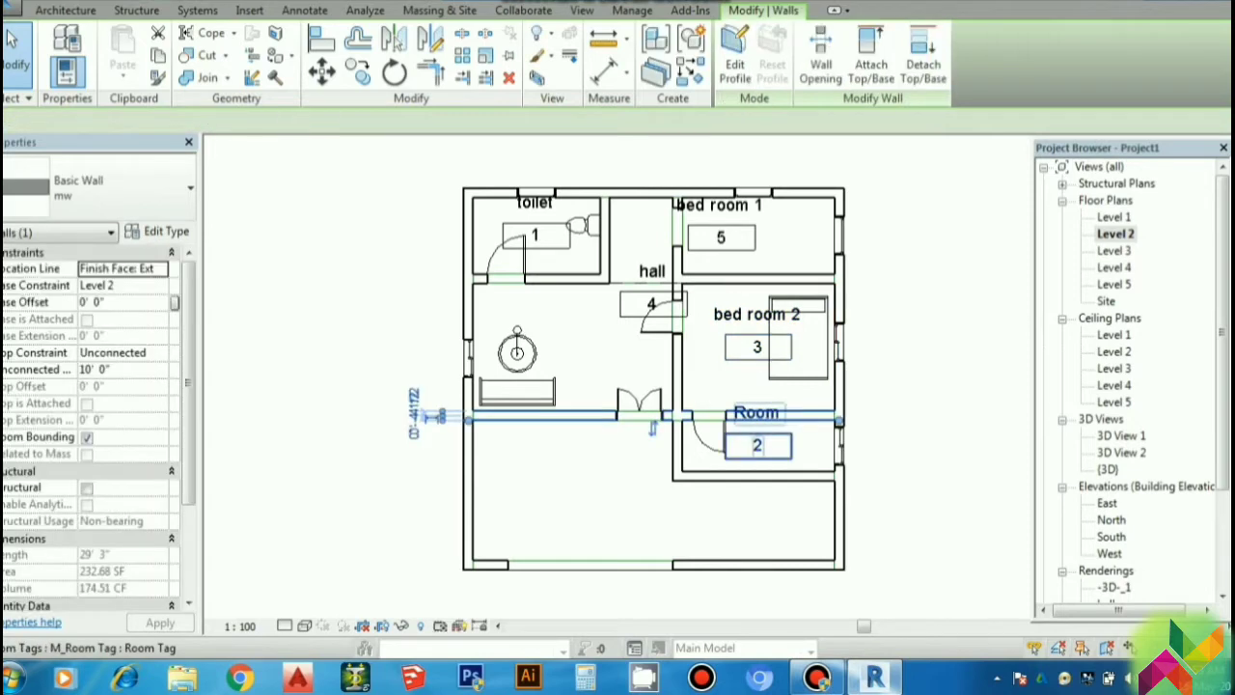
{"action": "key", "text": "Escape"}
- Rename room 2 to 'bath room'
{"action": "left_click", "coordinate": [757, 454]}
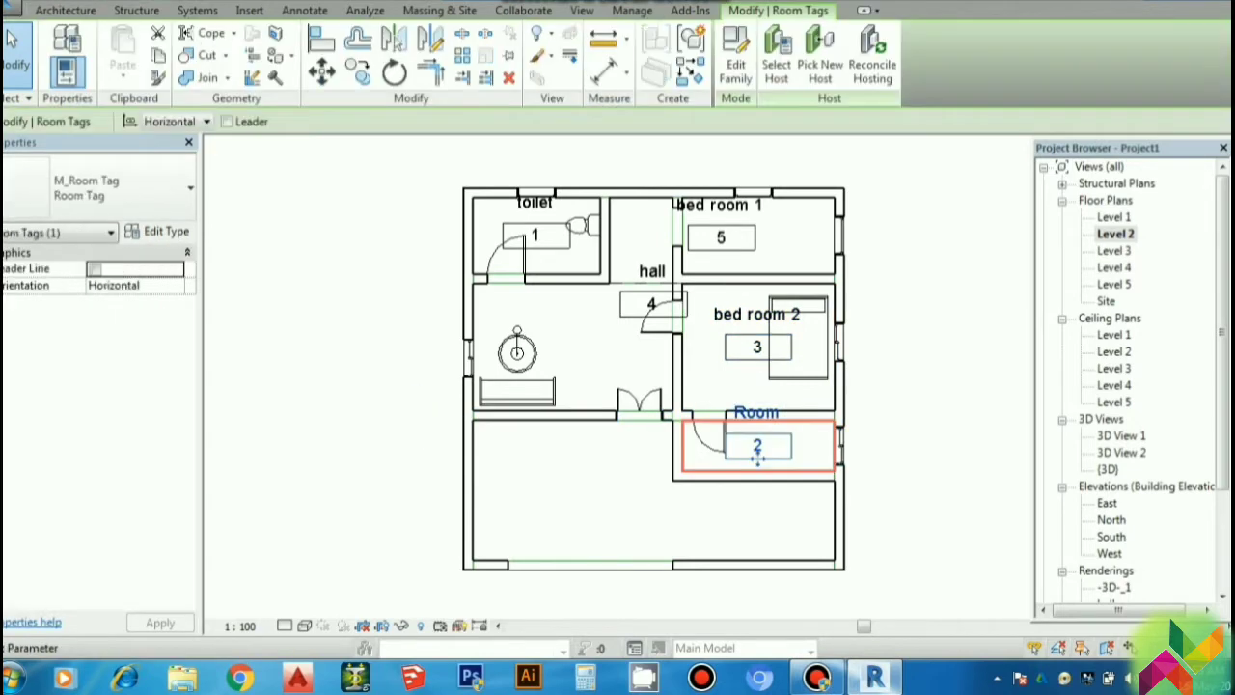
{"action": "left_click", "coordinate": [757, 454]}
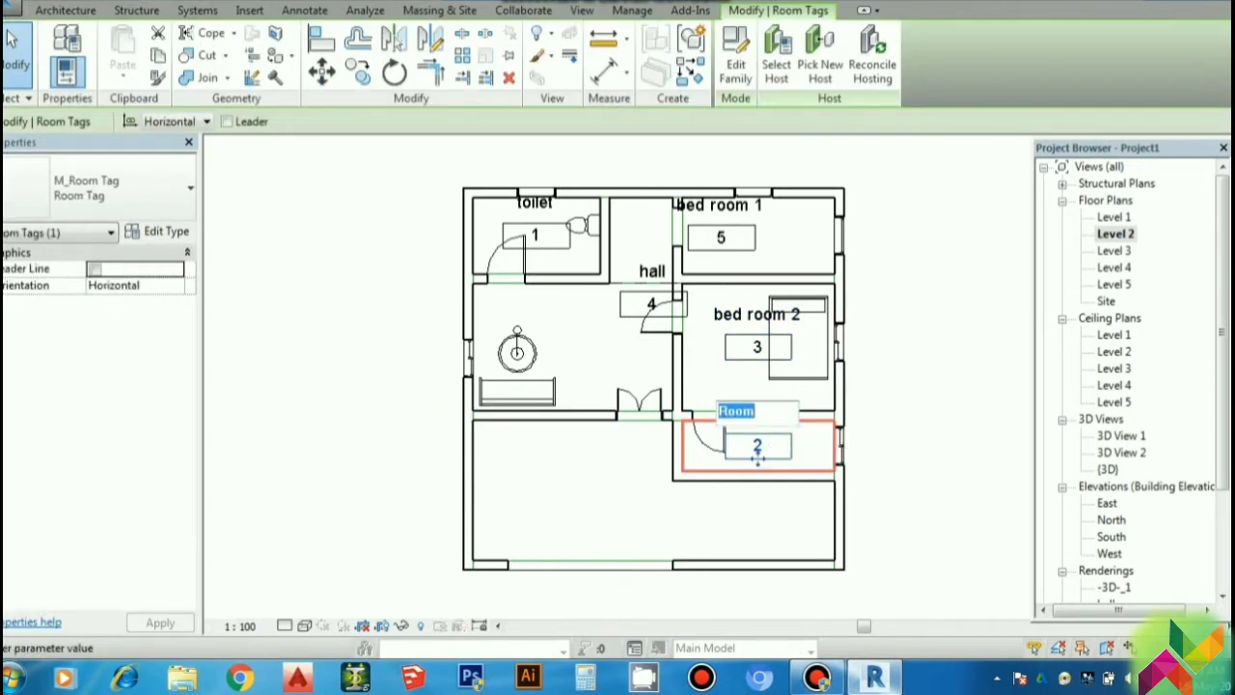
{"action": "type", "text": "ba"}
{"action": "type", "text": "th roo"}
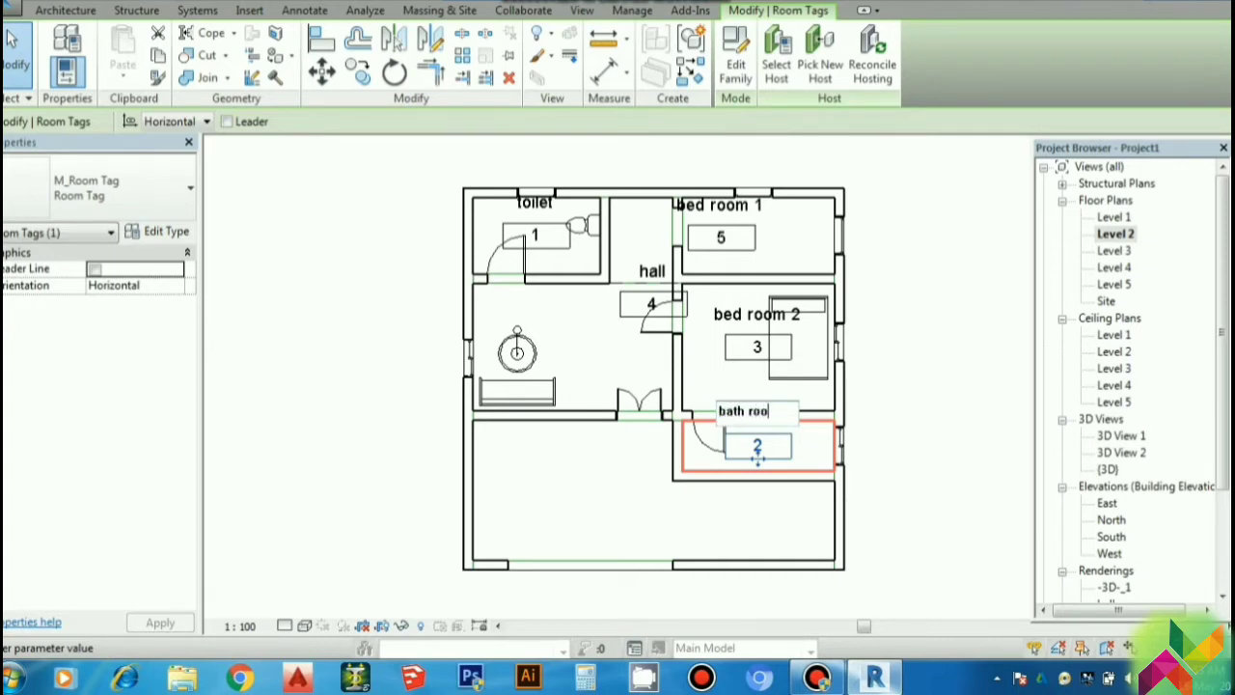
{"action": "type", "text": "m"}
{"action": "key", "text": "Return"}
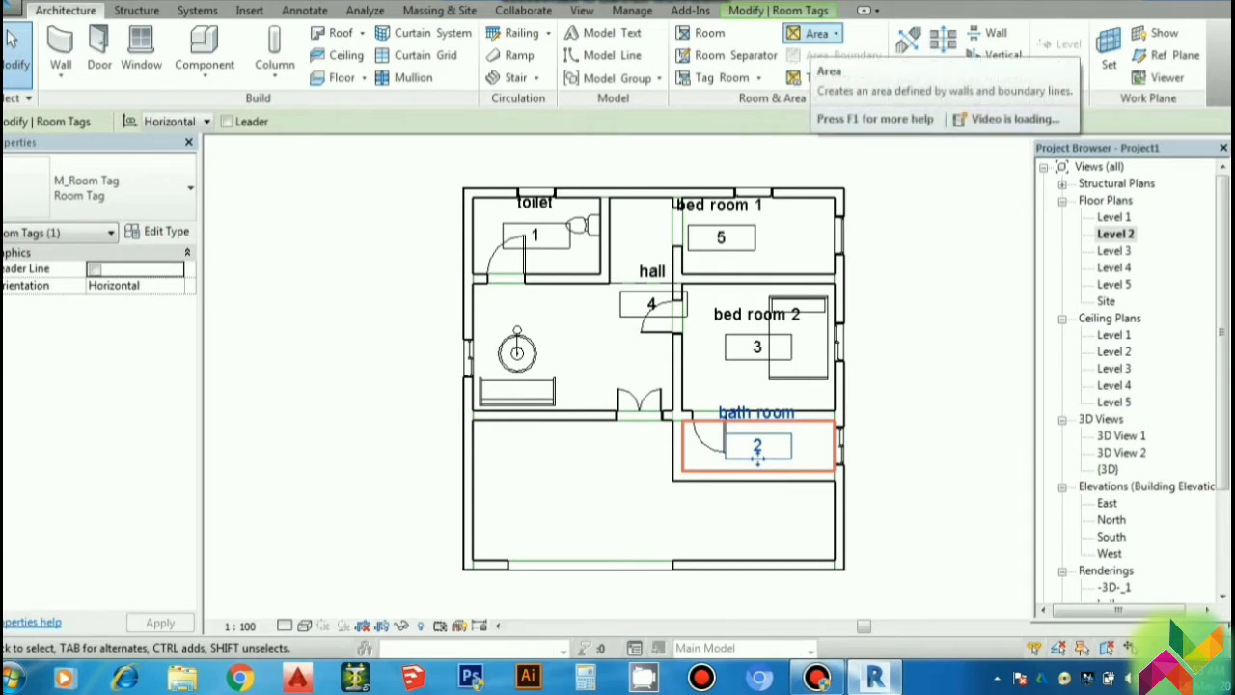
- Create a Level 2 Rentable area plan with boundary lines on the external walls
{"action": "left_click", "coordinate": [835, 33]}
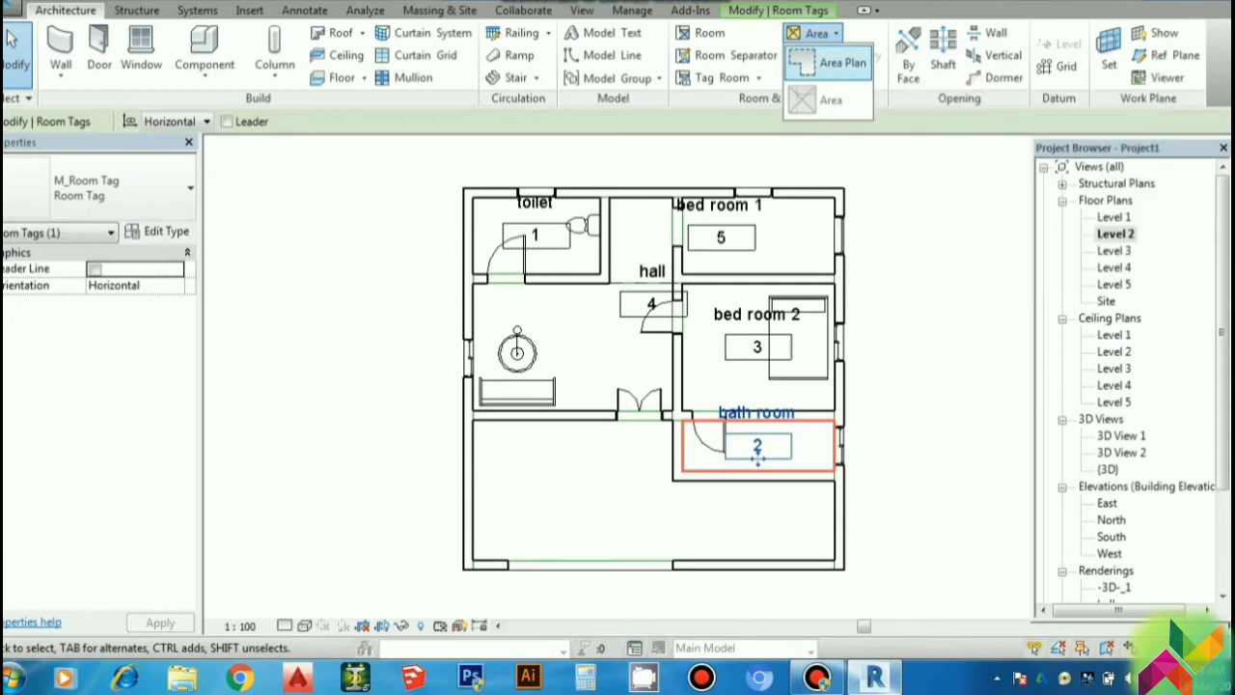
{"action": "left_click", "coordinate": [843, 62]}
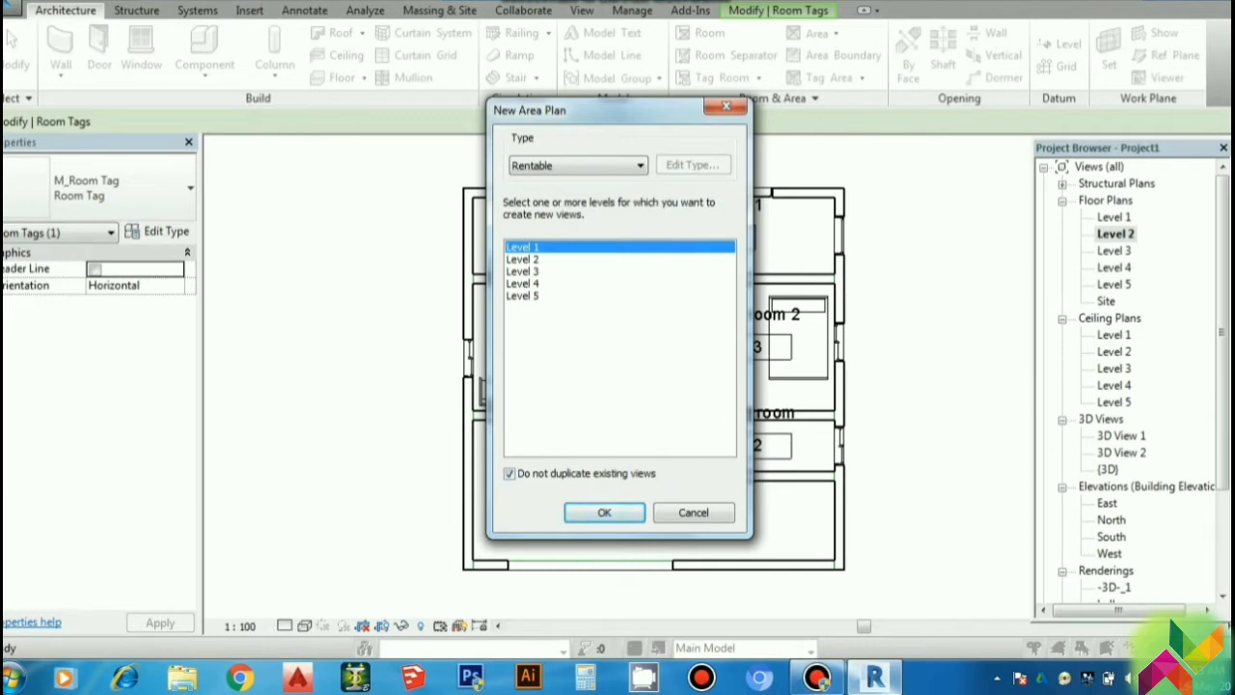
{"action": "left_click", "coordinate": [522, 259]}
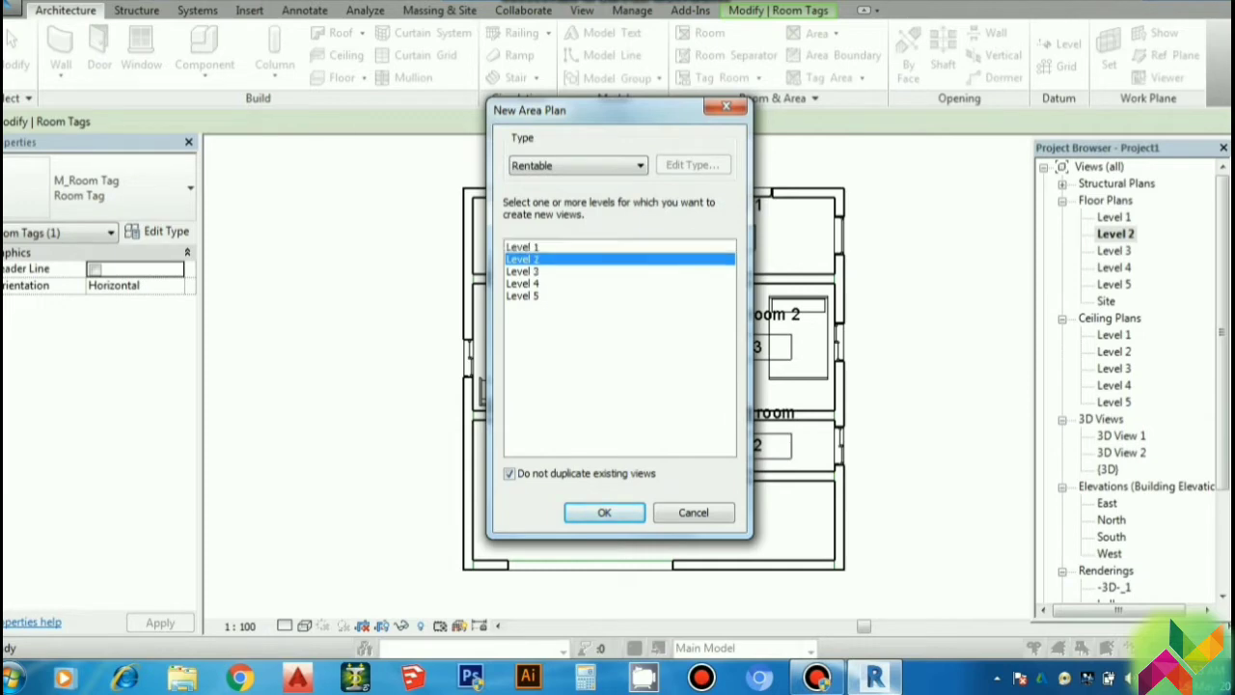
{"action": "left_click", "coordinate": [604, 512]}
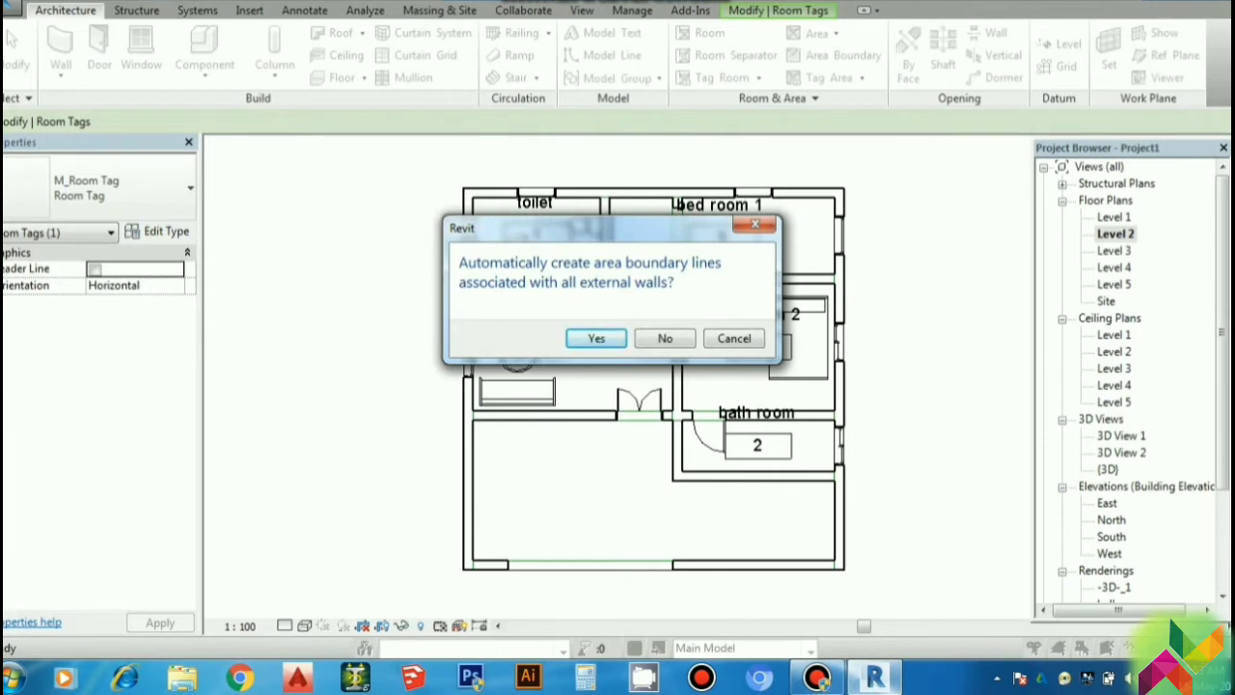
{"action": "key", "text": "Return"}
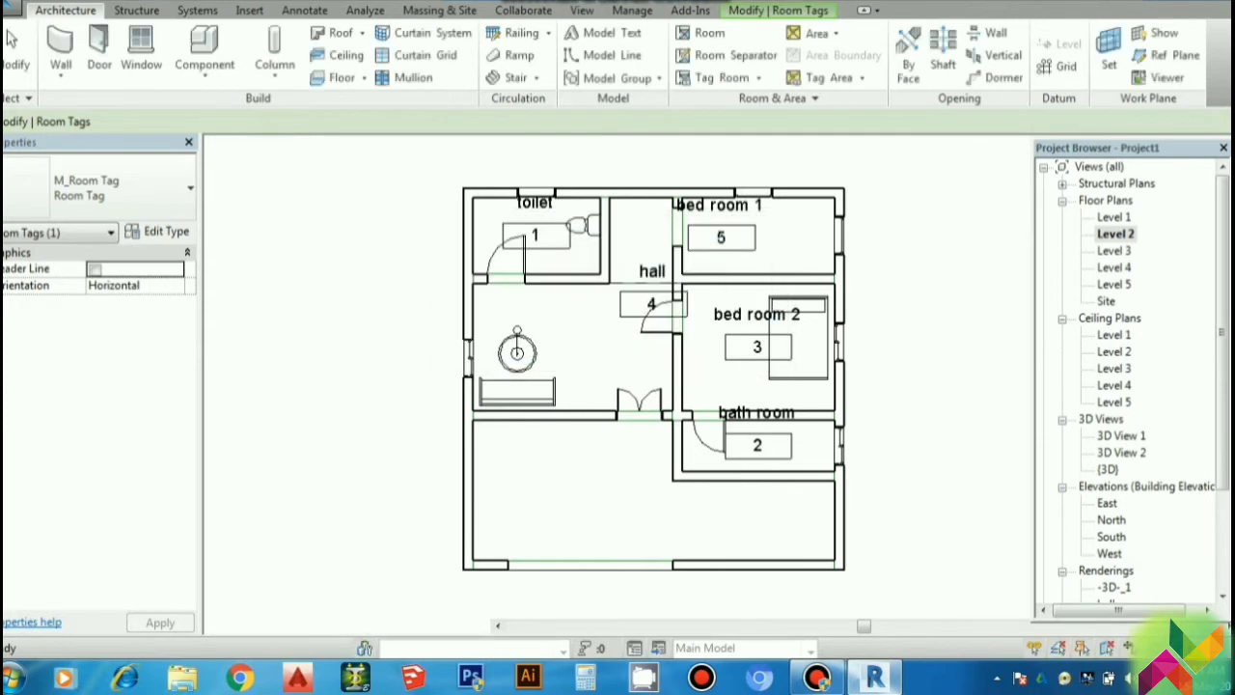
- Place an area in the Level 2 area plan
{"action": "scroll", "coordinate": [897, 415], "scroll_direction": "up", "scroll_amount": 2}
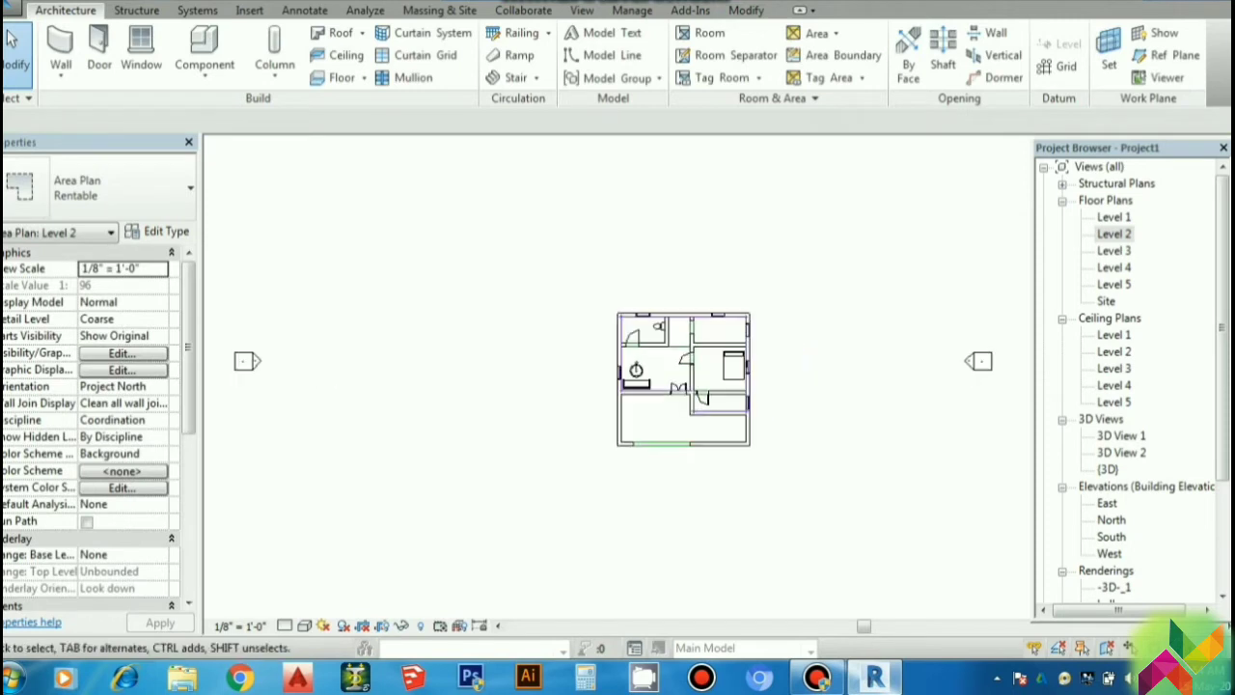
{"action": "scroll", "coordinate": [897, 415], "scroll_direction": "up", "scroll_amount": 3}
{"action": "scroll", "coordinate": [897, 414], "scroll_direction": "up", "scroll_amount": 1}
{"action": "scroll", "coordinate": [897, 415], "scroll_direction": "down", "scroll_amount": 1}
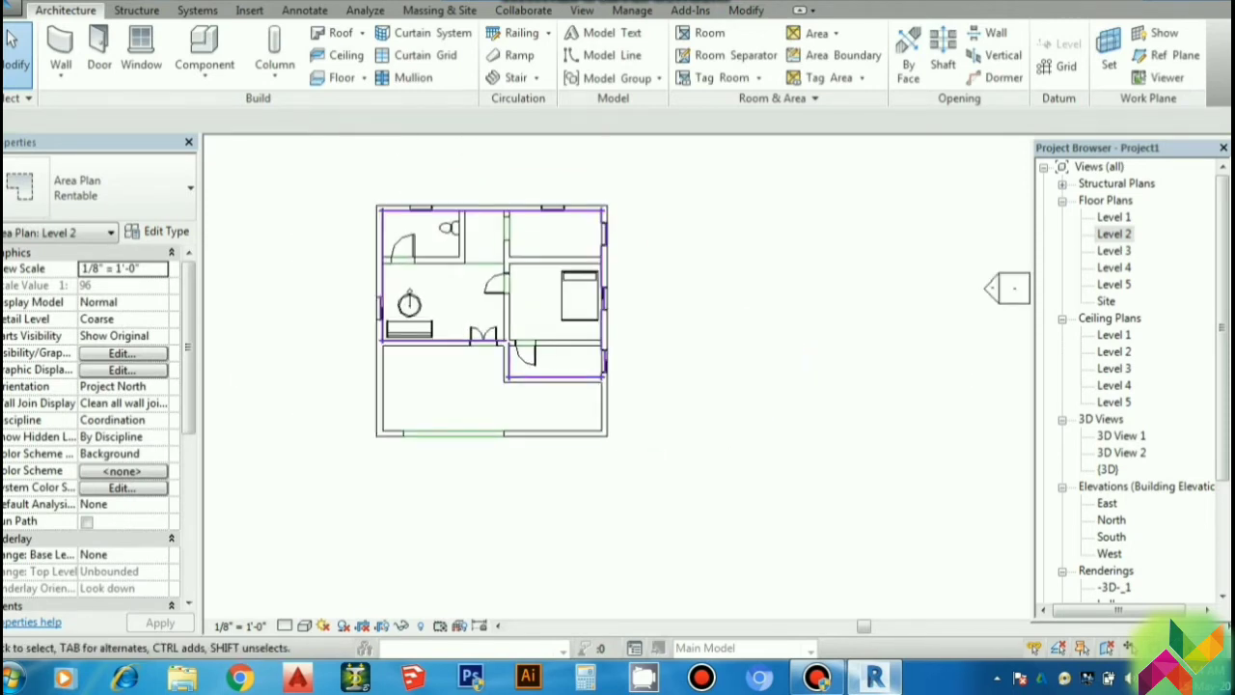
{"action": "scroll", "coordinate": [453, 160], "scroll_direction": "up", "scroll_amount": 1}
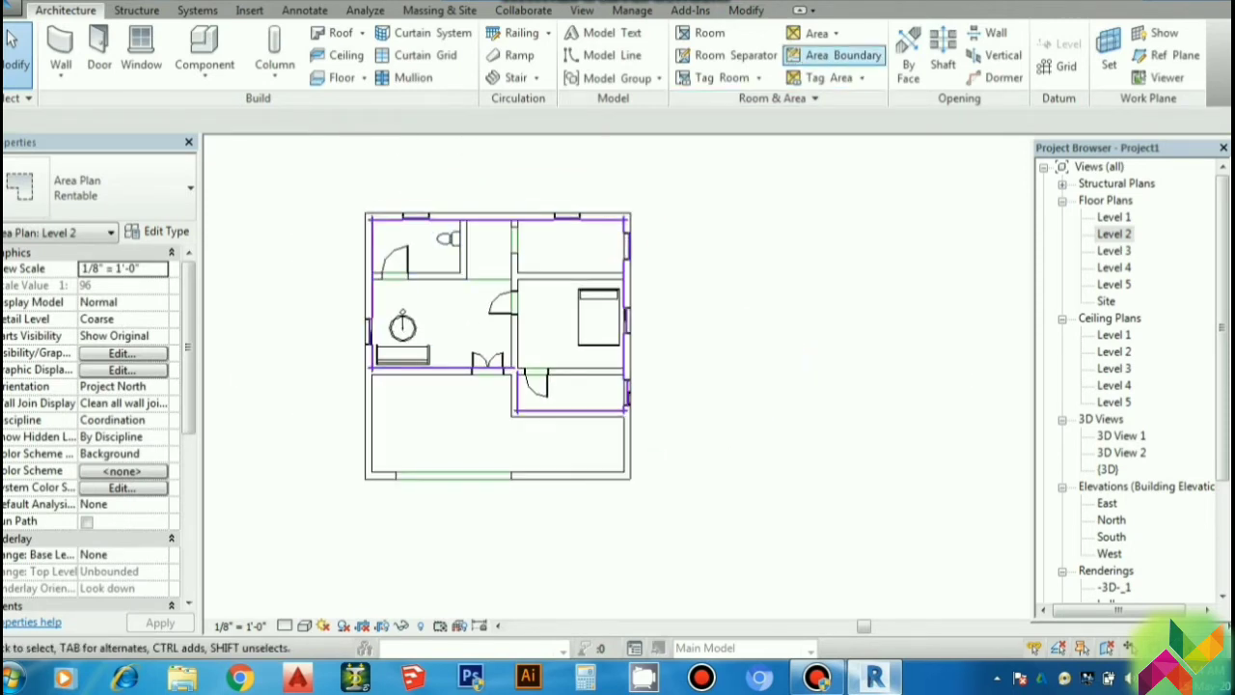
{"action": "left_click", "coordinate": [819, 33]}
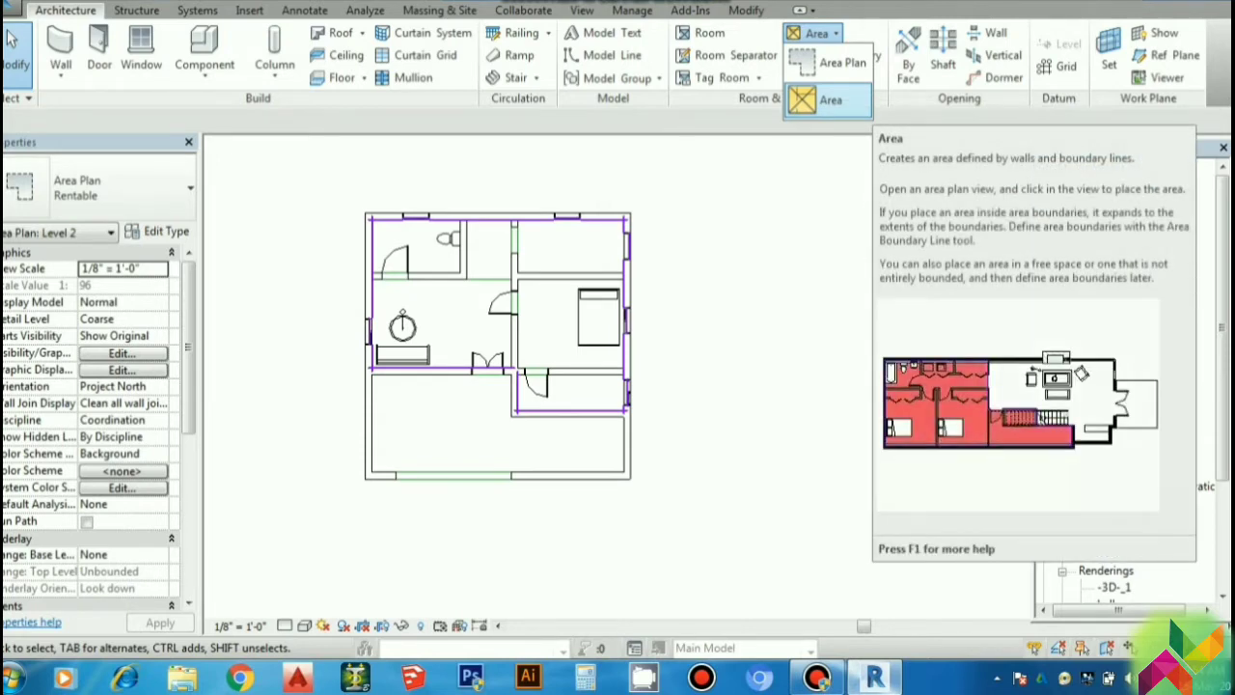
{"action": "left_click", "coordinate": [825, 99]}
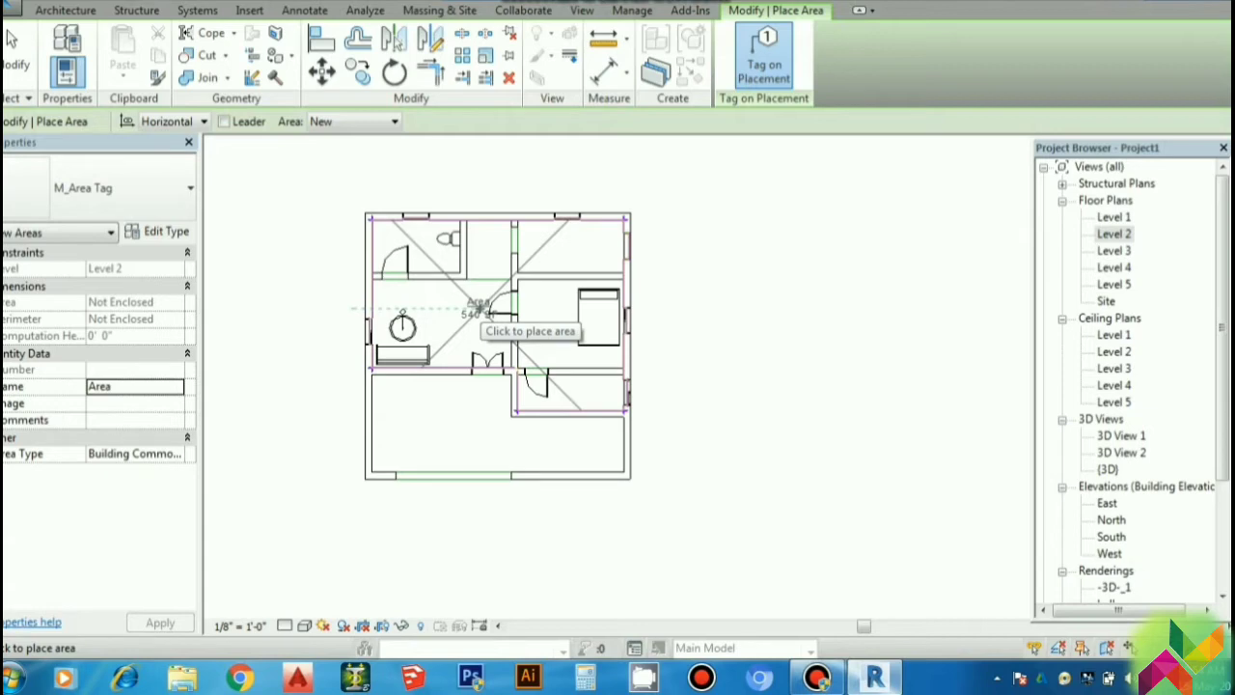
{"action": "scroll", "coordinate": [479, 308], "scroll_direction": "up", "scroll_amount": 1}
{"action": "scroll", "coordinate": [480, 309], "scroll_direction": "up", "scroll_amount": 1}
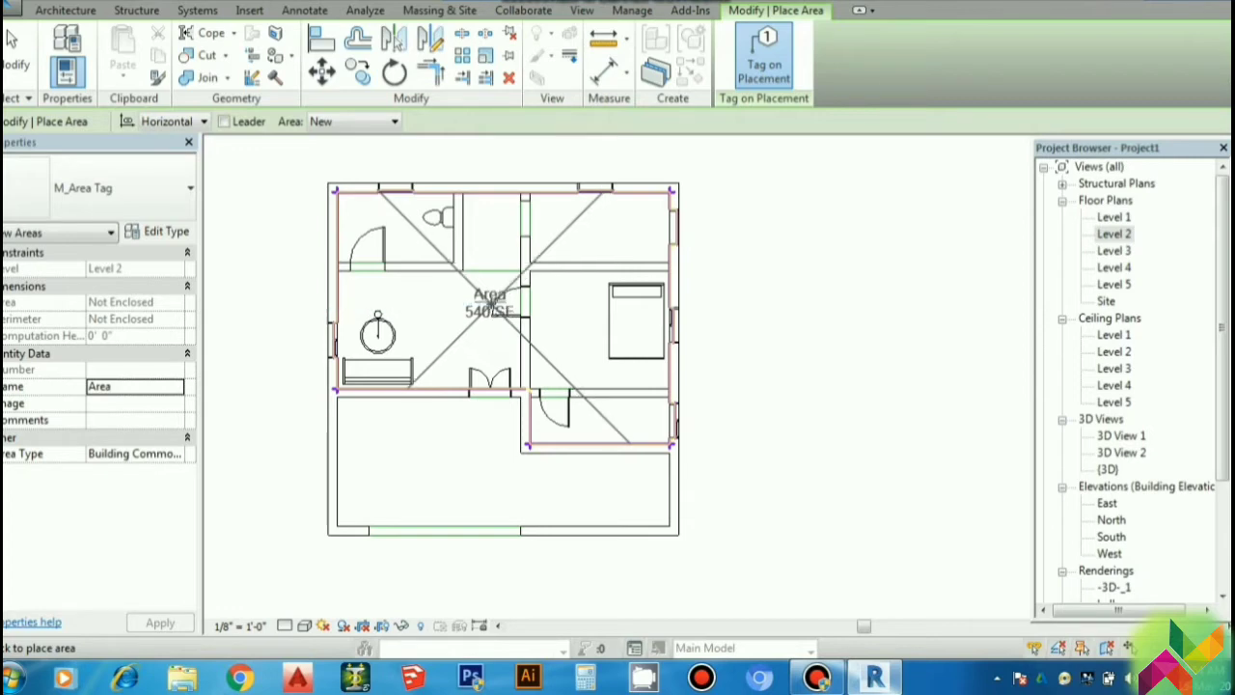
{"action": "left_click", "coordinate": [492, 309]}
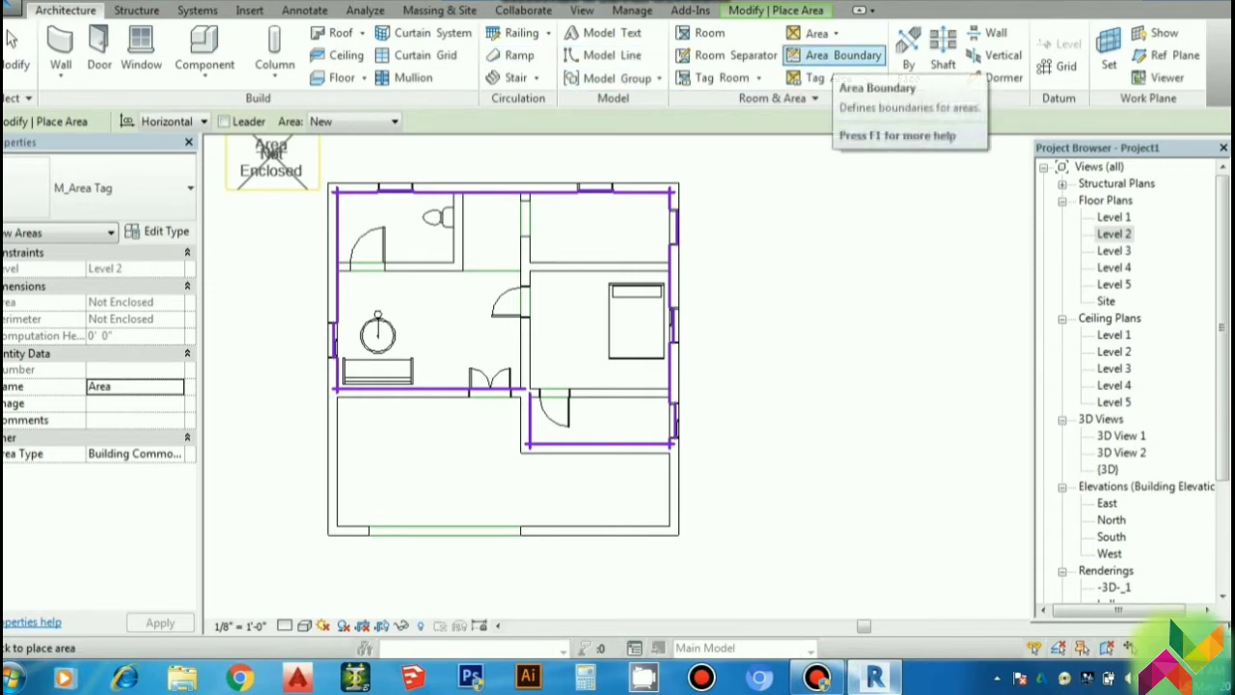
- Draw rectangular area boundaries around the top-right room and the bedroom
{"action": "left_click", "coordinate": [836, 56]}
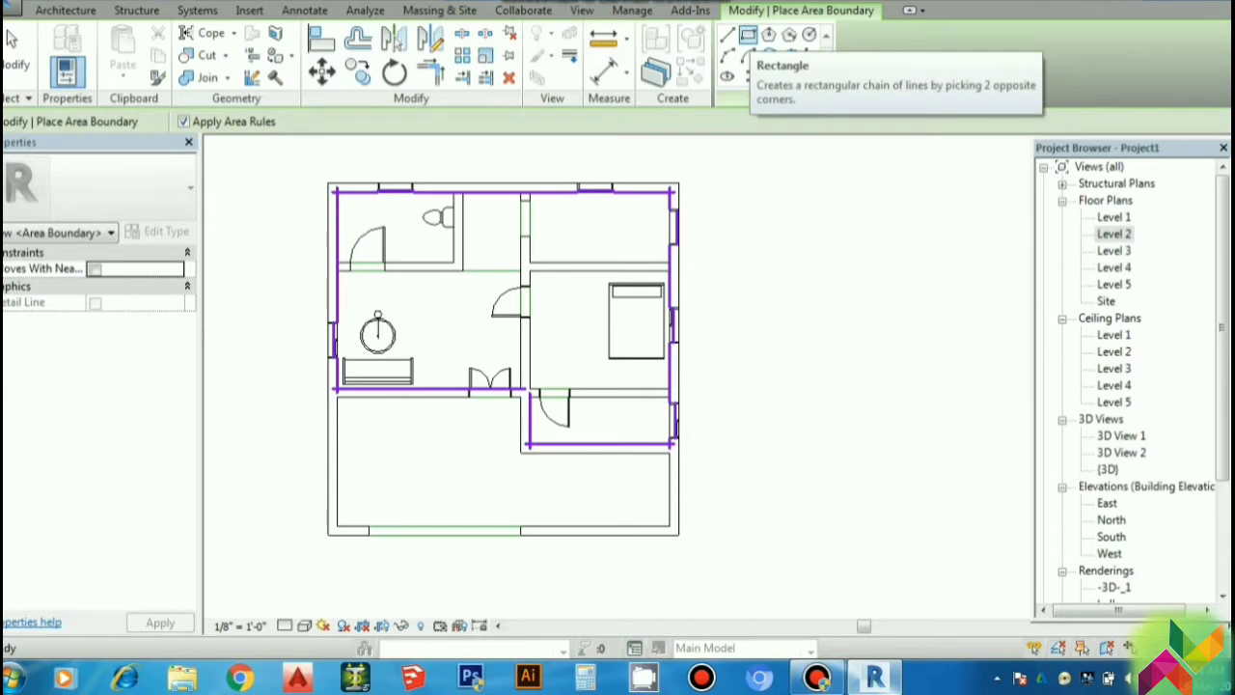
{"action": "left_click", "coordinate": [749, 37]}
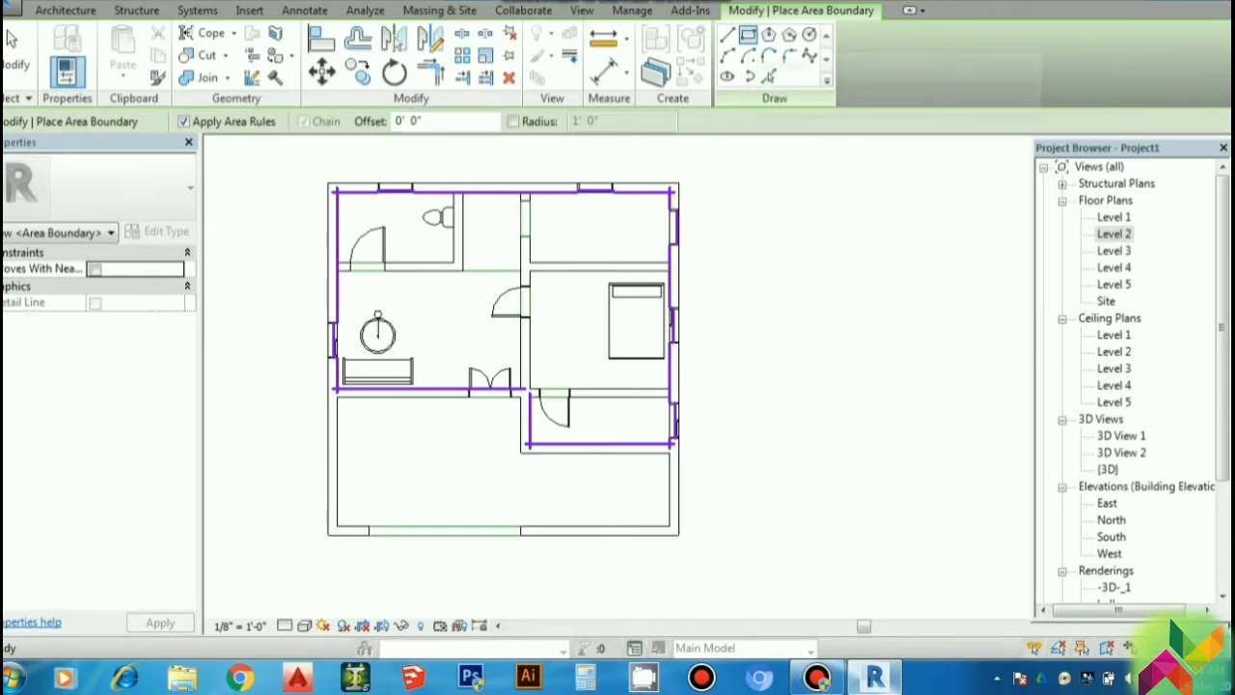
{"action": "scroll", "coordinate": [555, 225], "scroll_direction": "up", "scroll_amount": 2}
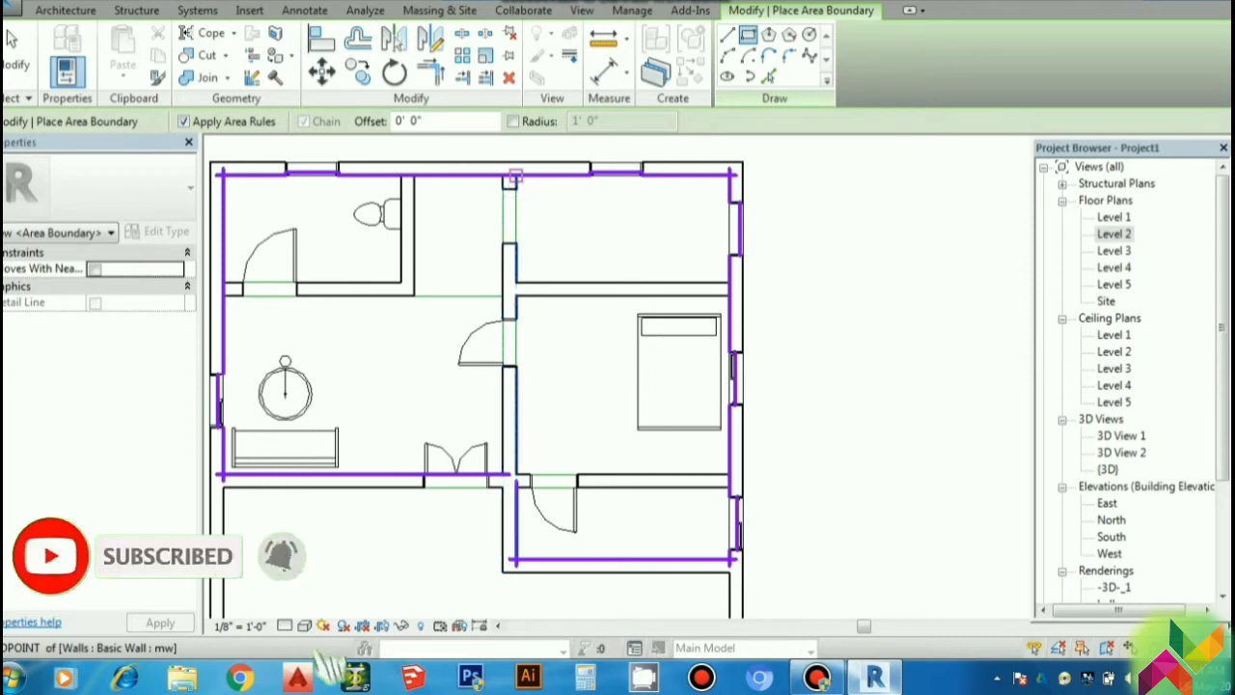
{"action": "left_click", "coordinate": [515, 176]}
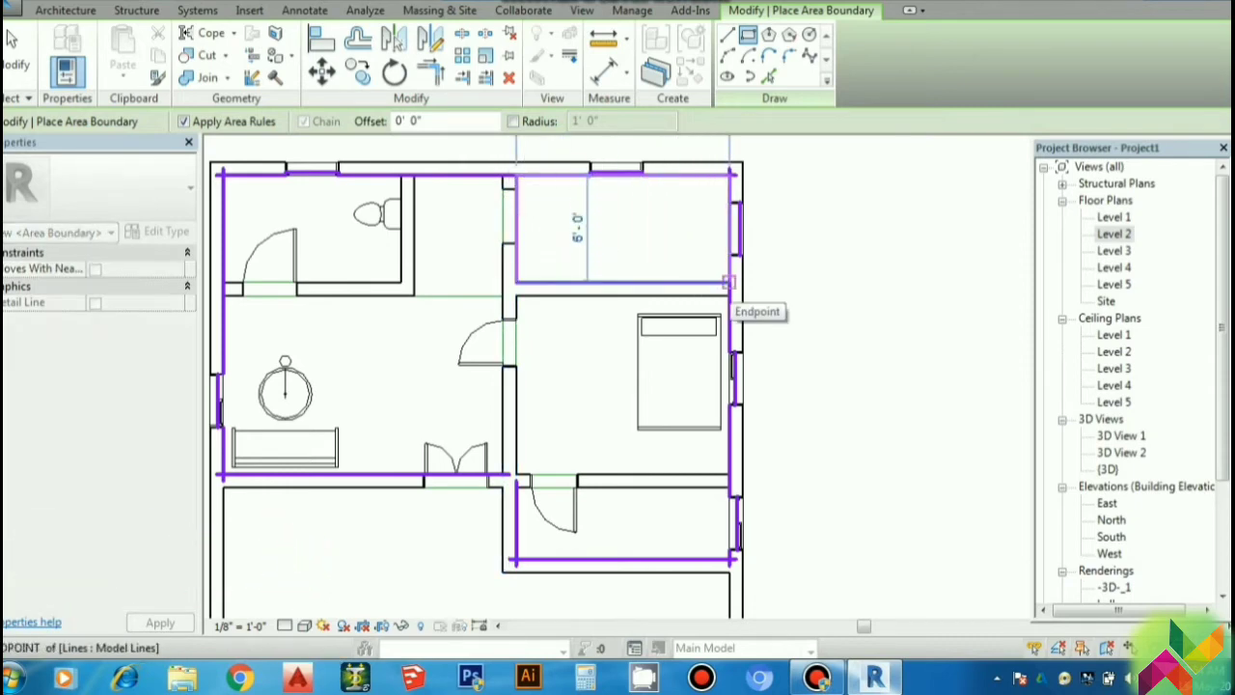
{"action": "left_click", "coordinate": [731, 282]}
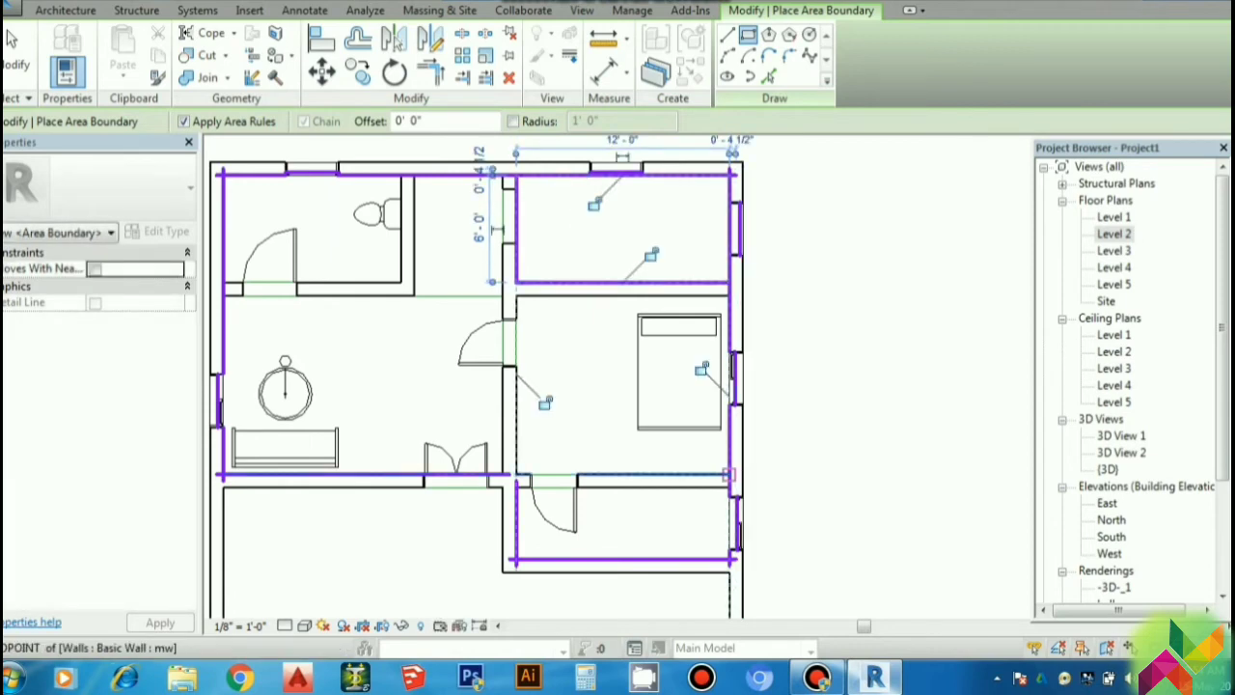
{"action": "left_click", "coordinate": [730, 475]}
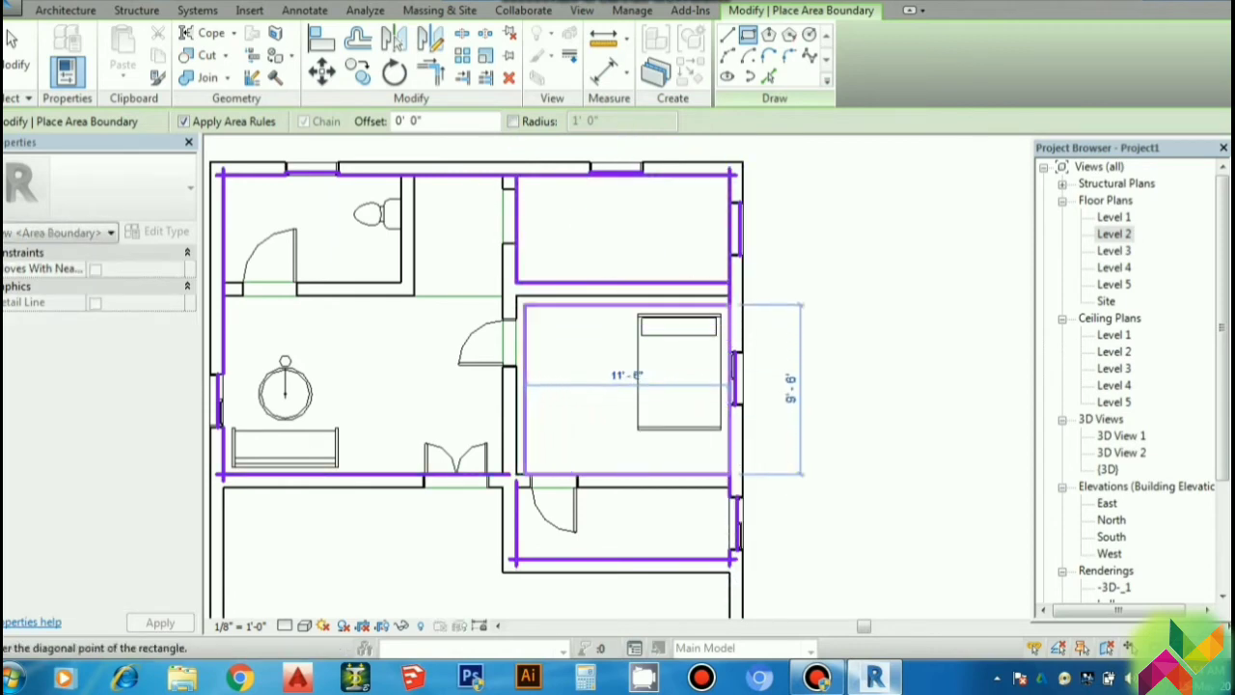
{"action": "left_click", "coordinate": [516, 296]}
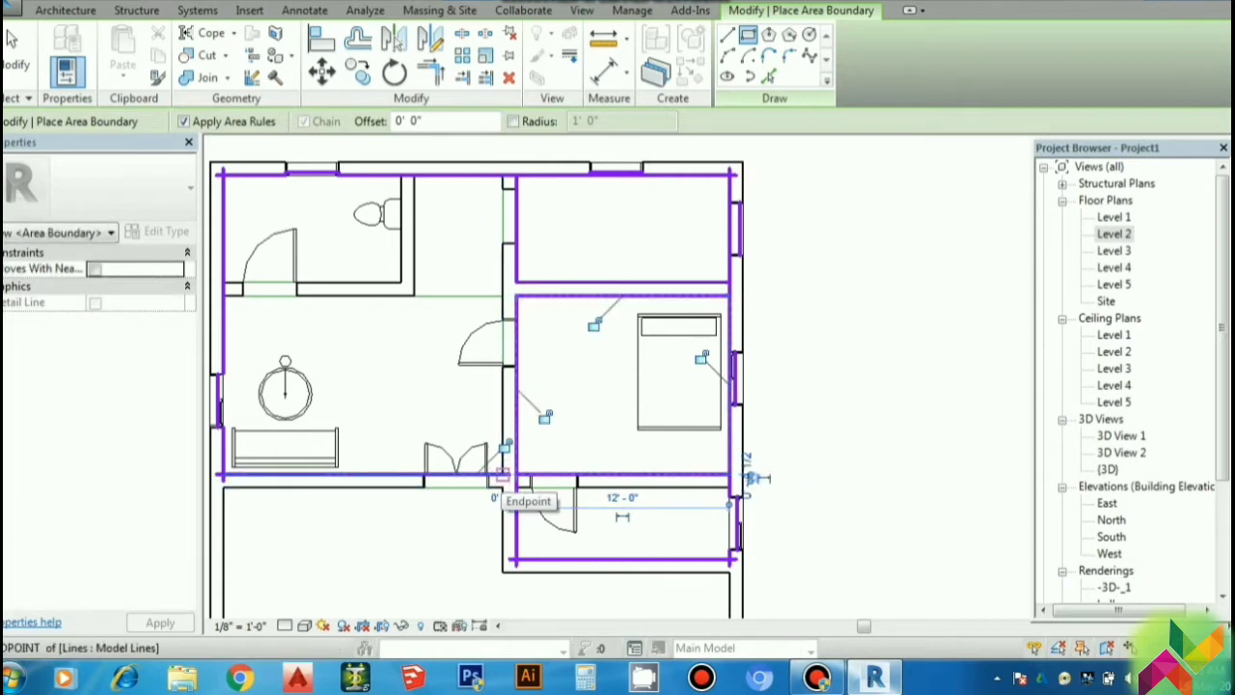
- Draw rectangular area boundaries around the large left room and the toilet
{"action": "left_click", "coordinate": [502, 474]}
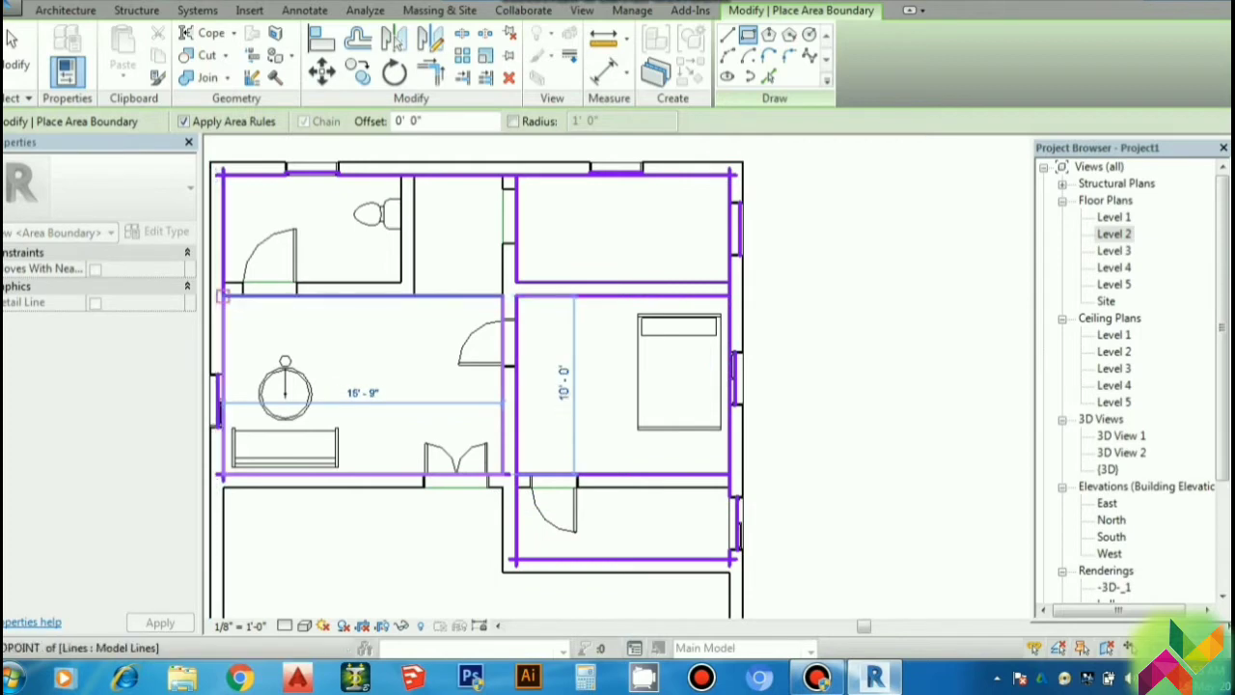
{"action": "left_click", "coordinate": [220, 295]}
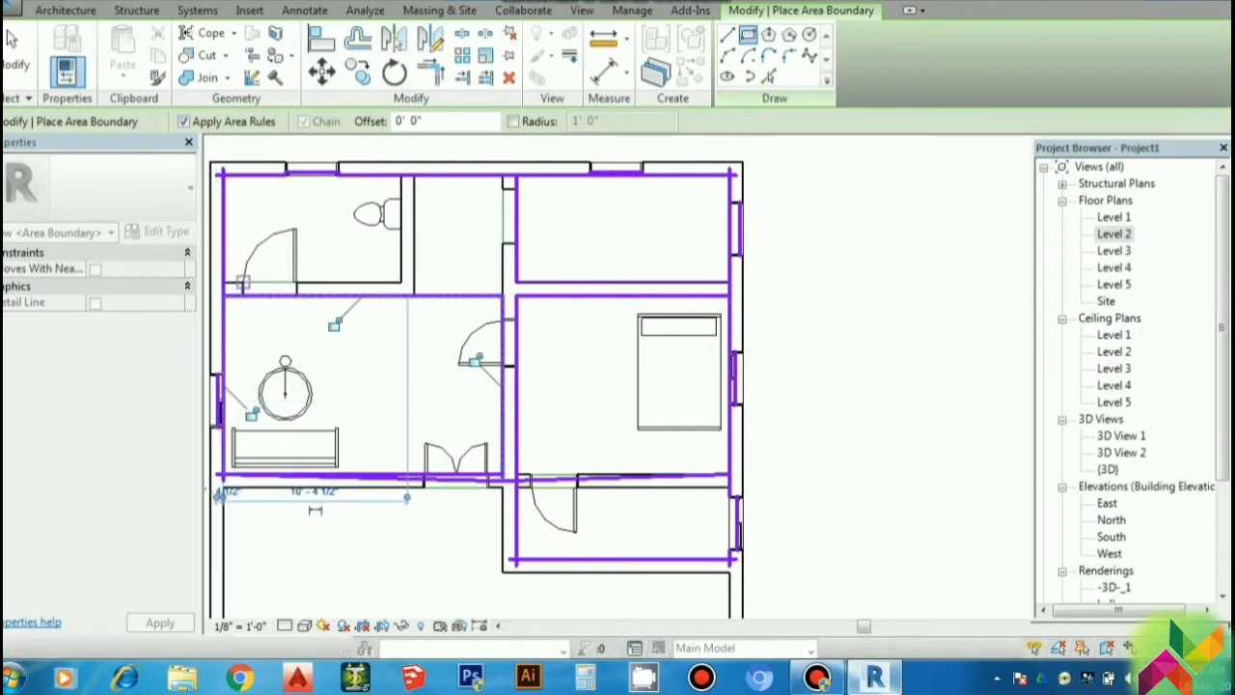
{"action": "key", "text": "Escape"}
{"action": "left_click", "coordinate": [224, 279]}
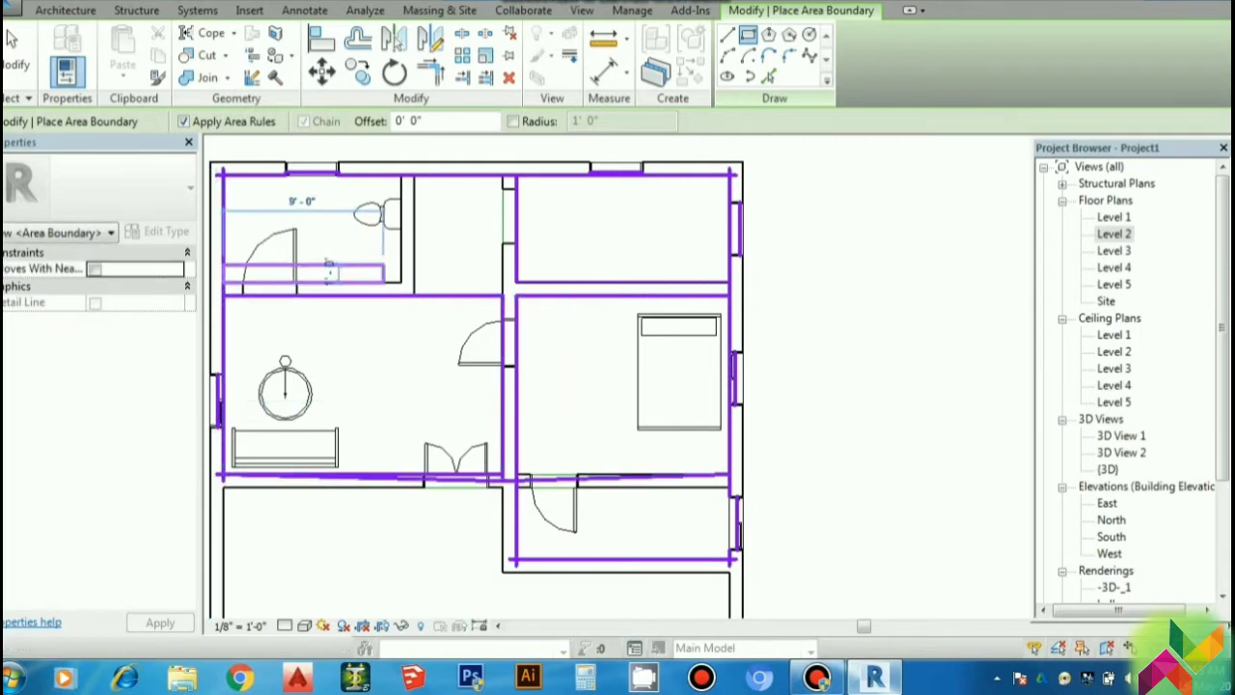
{"action": "left_click", "coordinate": [402, 174]}
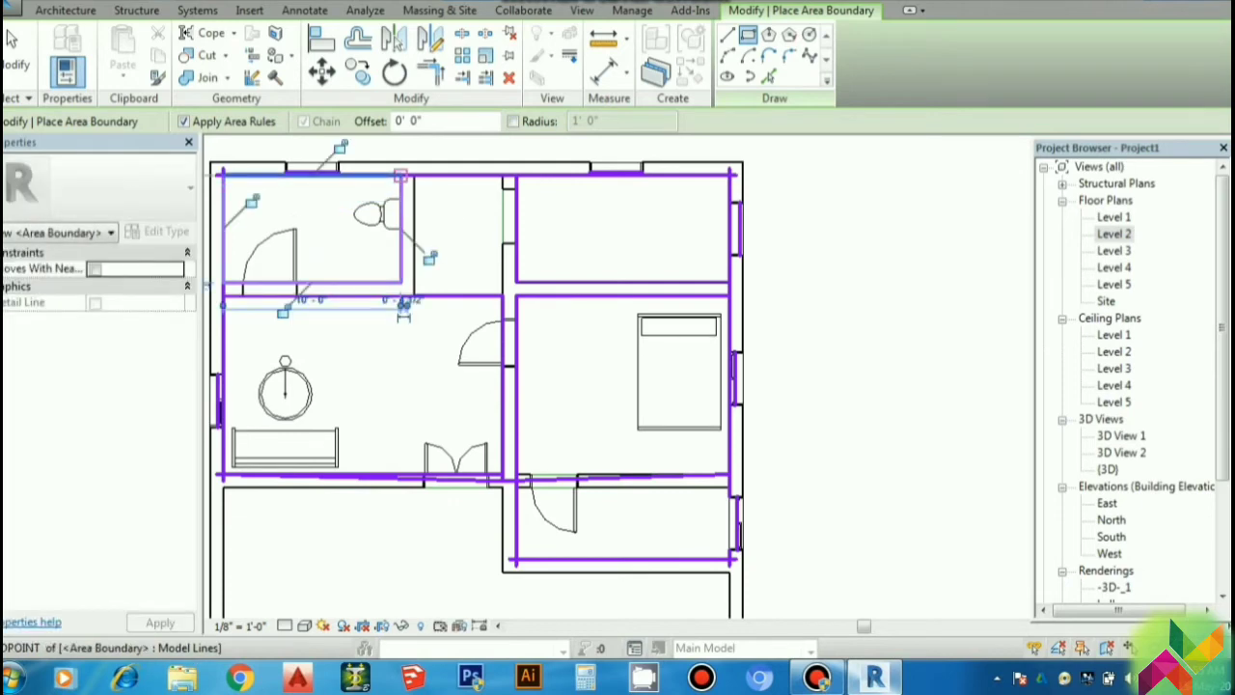
{"action": "key", "text": "Escape"}
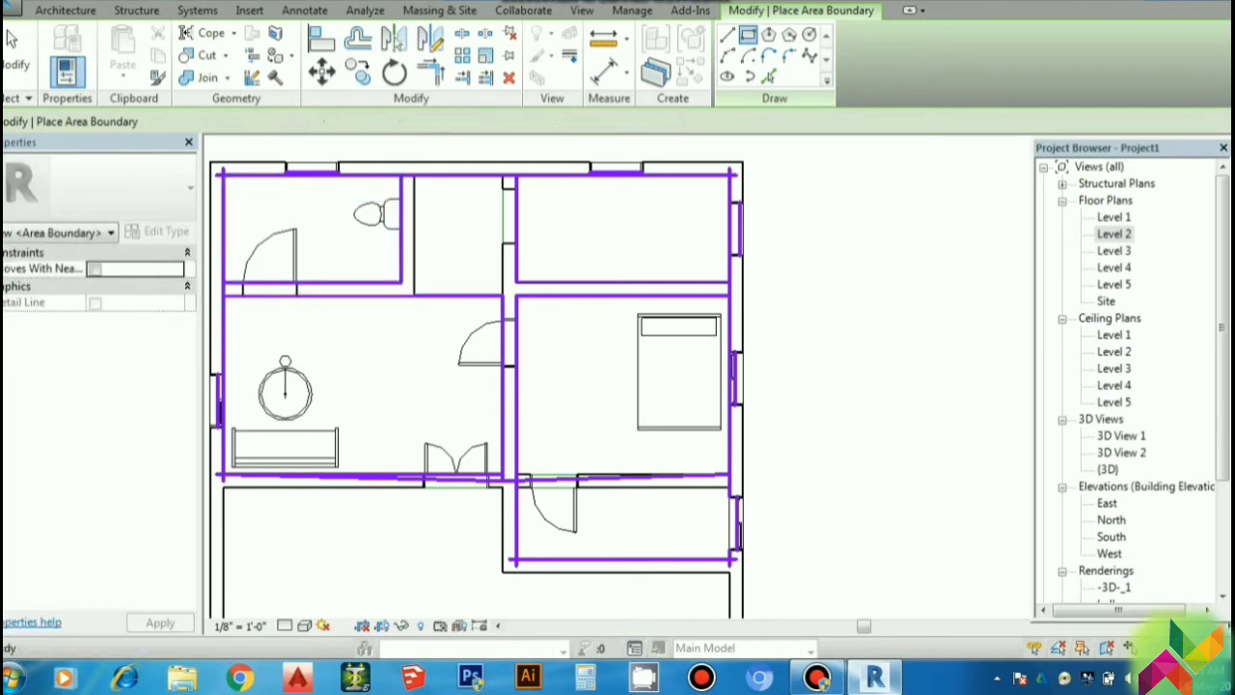
{"action": "key", "text": "Escape"}
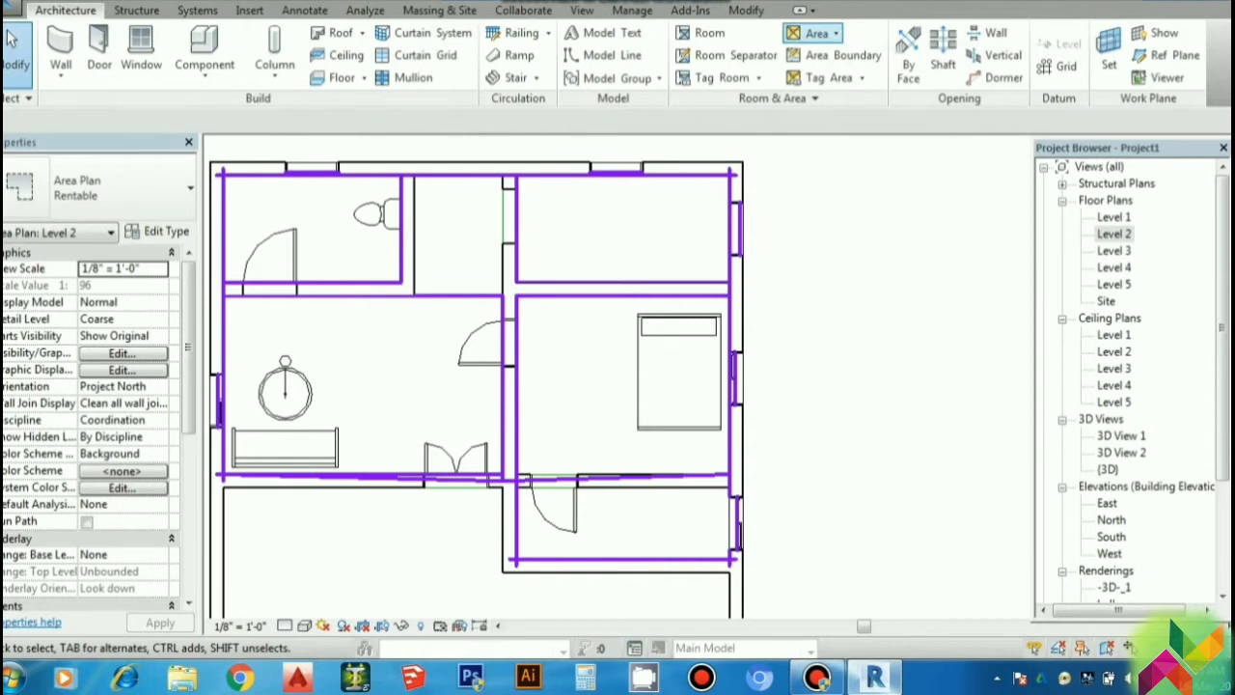
- Place another area in the large left room of the Level 2 area plan
{"action": "left_click", "coordinate": [835, 33]}
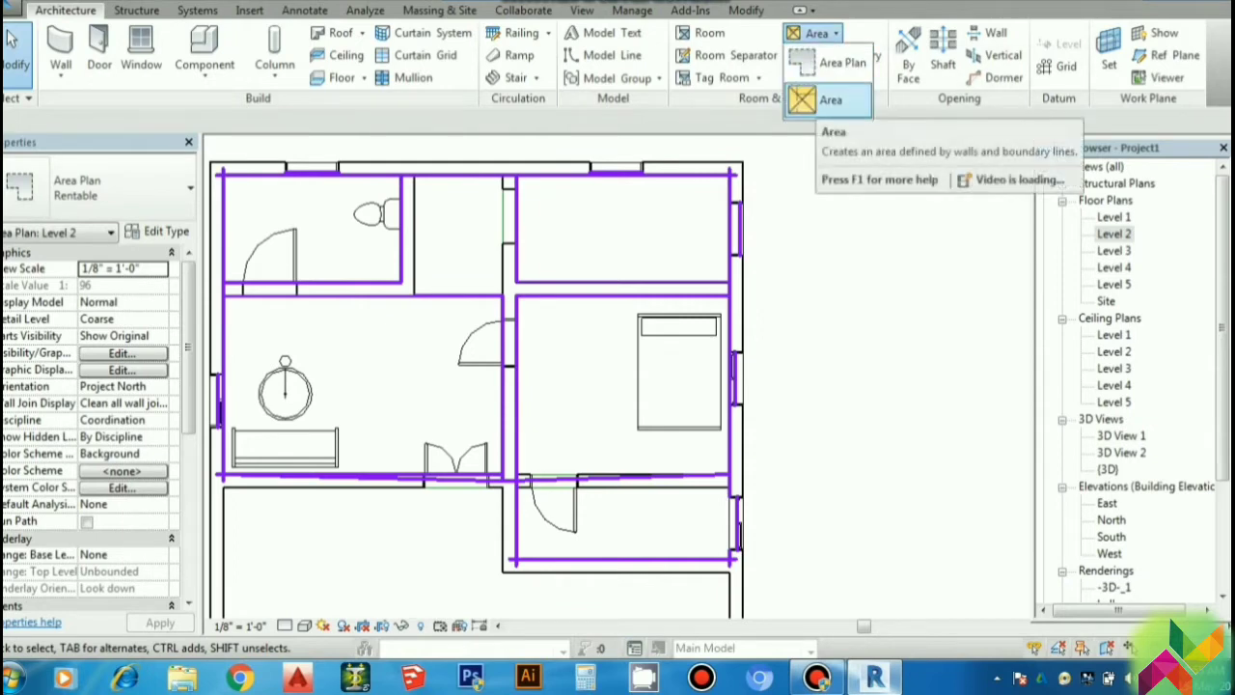
{"action": "left_click", "coordinate": [827, 99]}
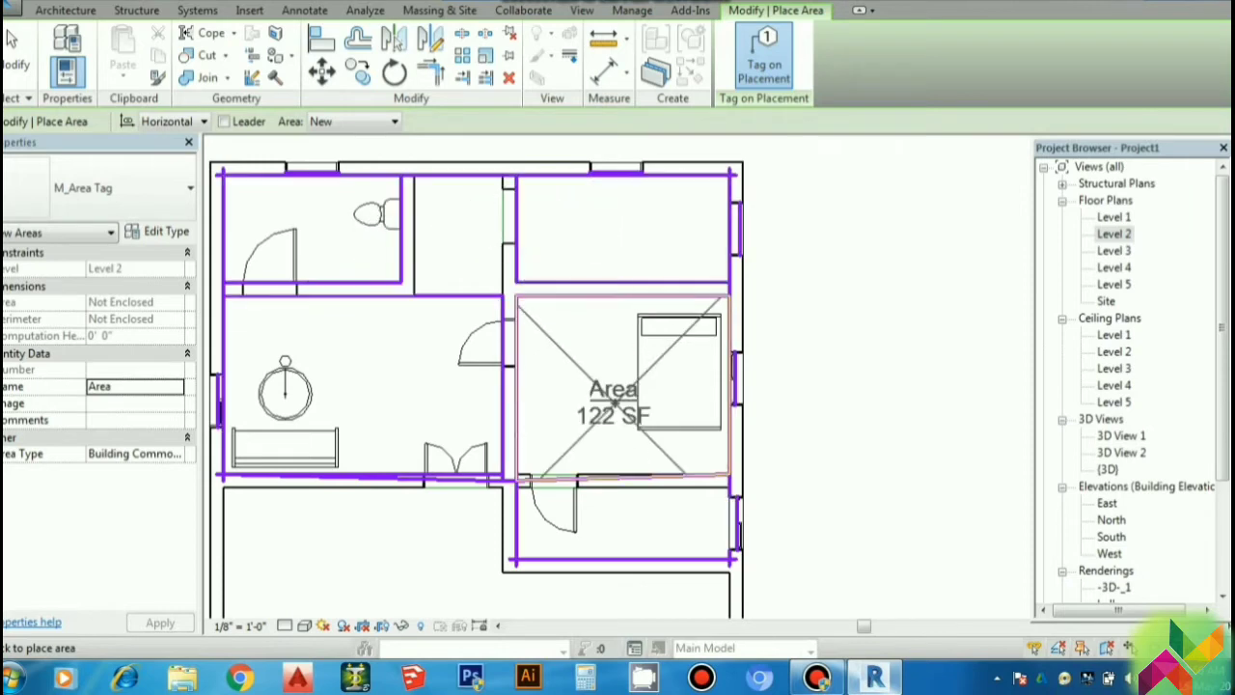
{"action": "scroll", "coordinate": [556, 365], "scroll_direction": "down", "scroll_amount": 2}
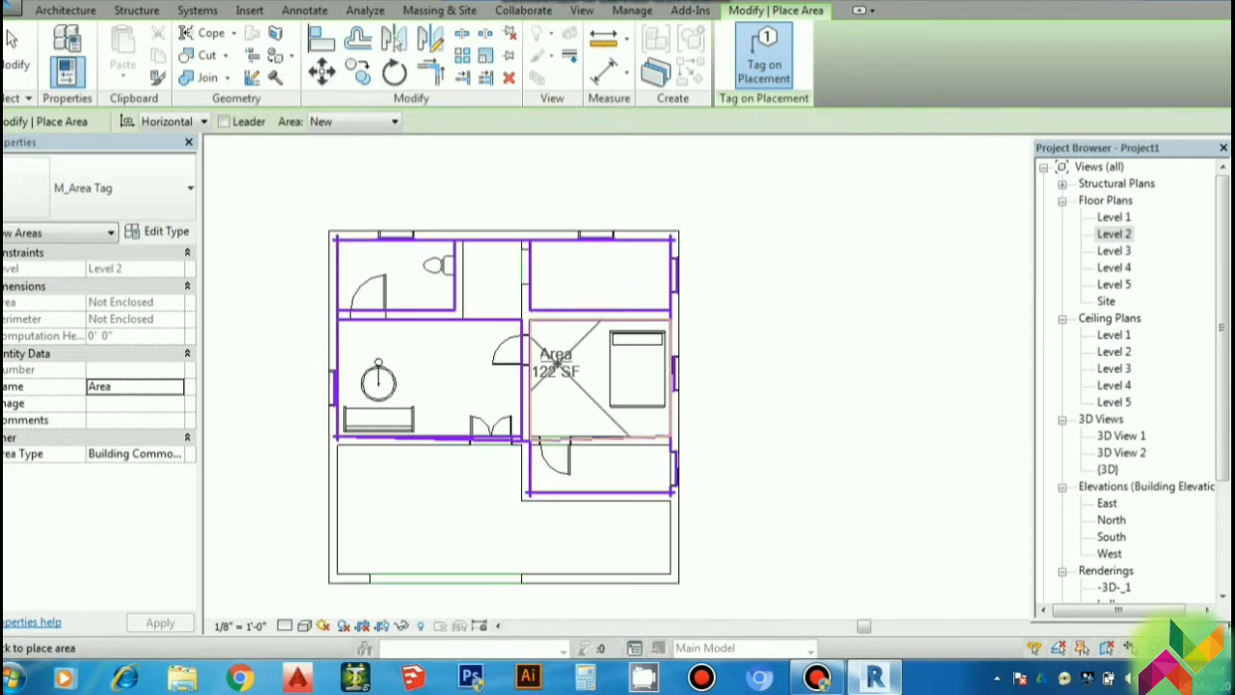
{"action": "scroll", "coordinate": [554, 436], "scroll_direction": "up", "scroll_amount": 2}
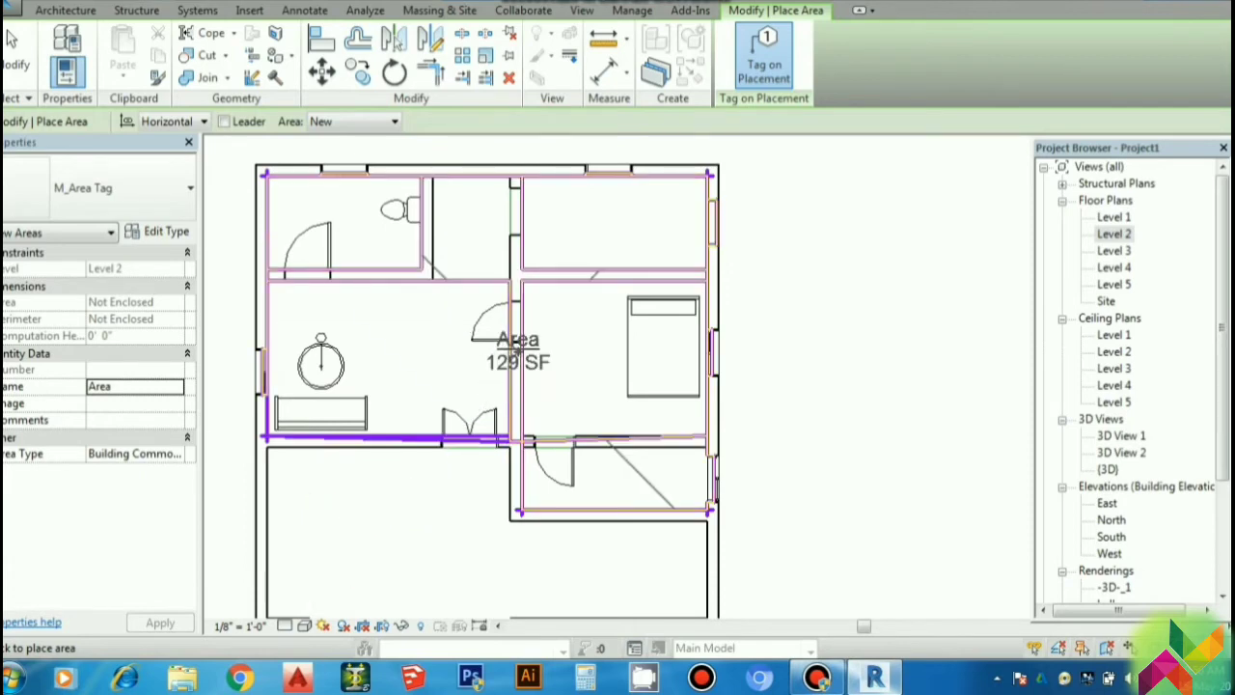
{"action": "left_click", "coordinate": [65, 9]}
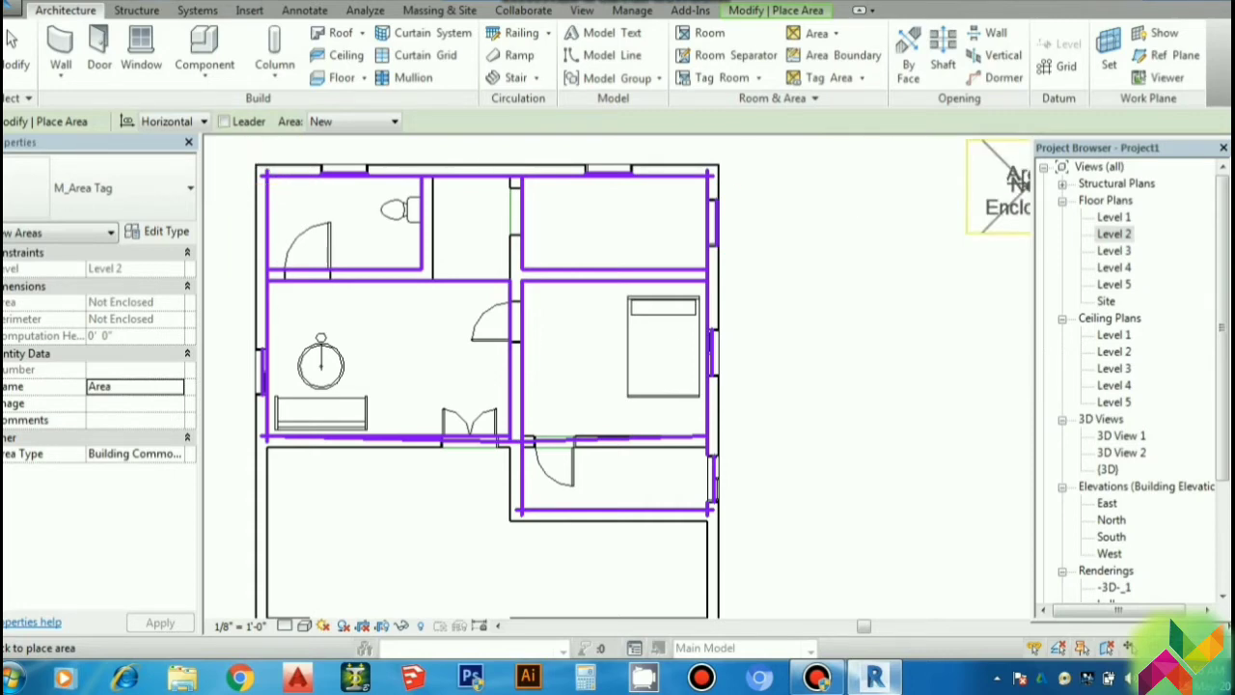
- Reopen the Level 2 floor plan from the Project Browser and zoom to fit
{"action": "double_click", "coordinate": [1114, 234]}
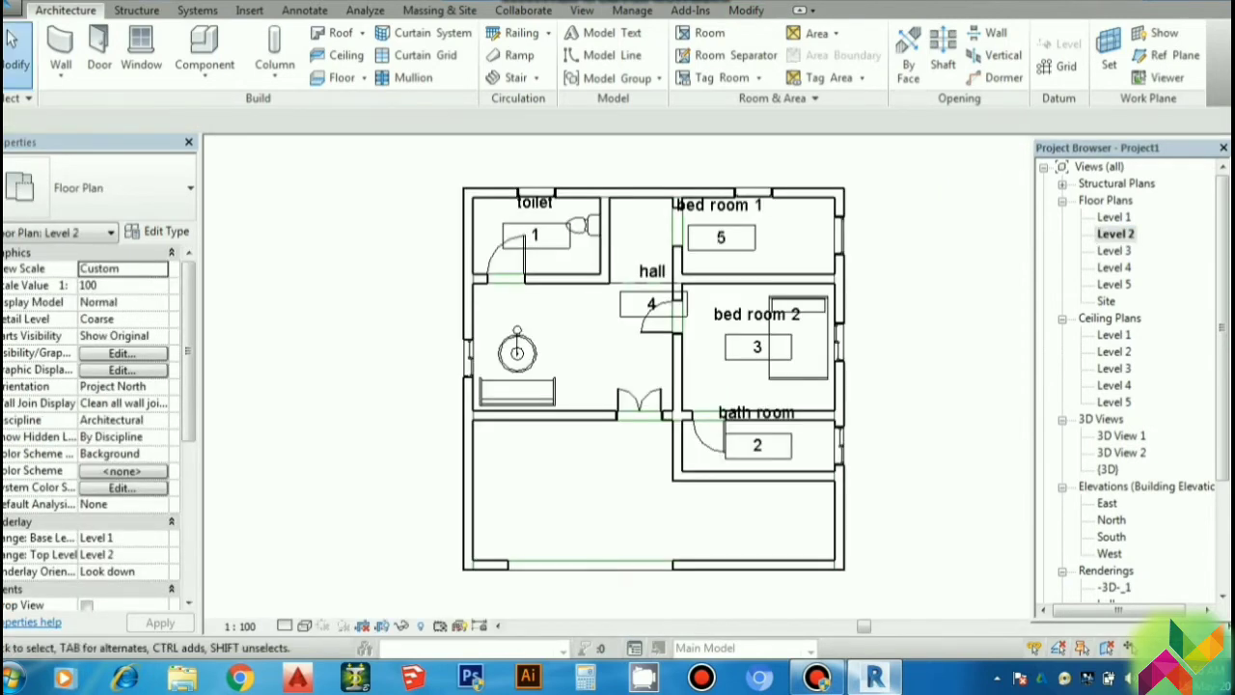
{"action": "scroll", "coordinate": [810, 502], "scroll_direction": "up", "scroll_amount": 2}
{"action": "scroll", "coordinate": [883, 535], "scroll_direction": "down", "scroll_amount": 1}
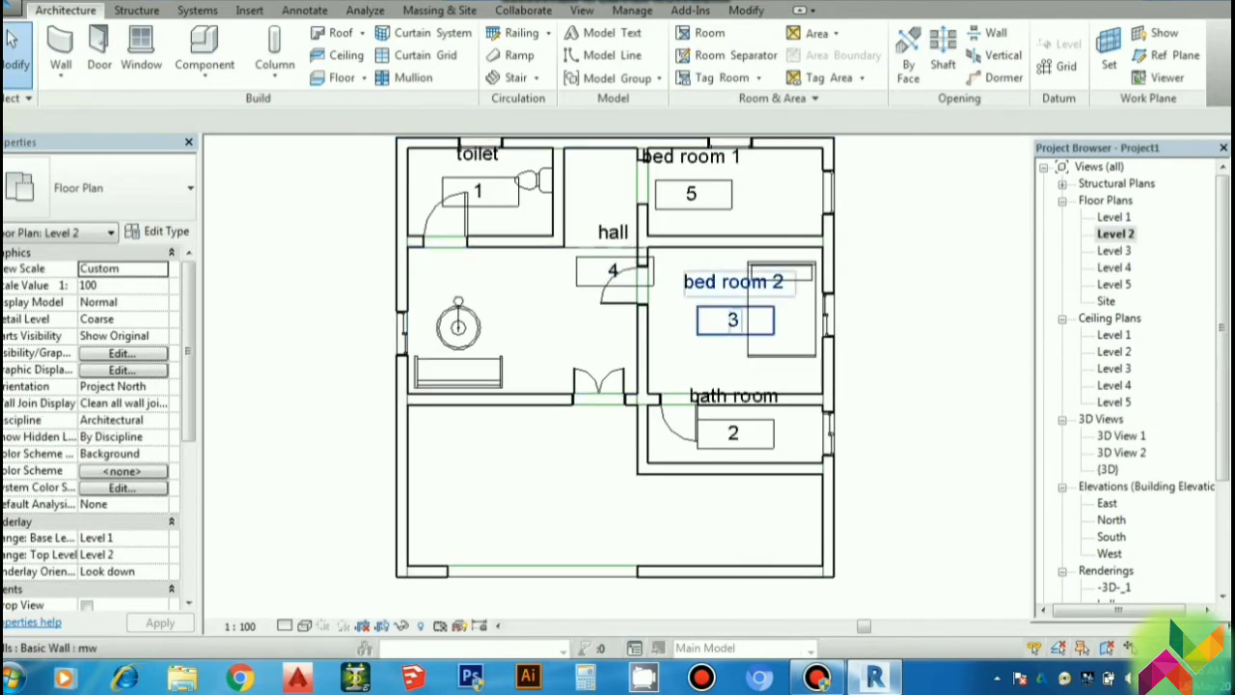
{"action": "scroll", "coordinate": [693, 427], "scroll_direction": "down", "scroll_amount": 1}
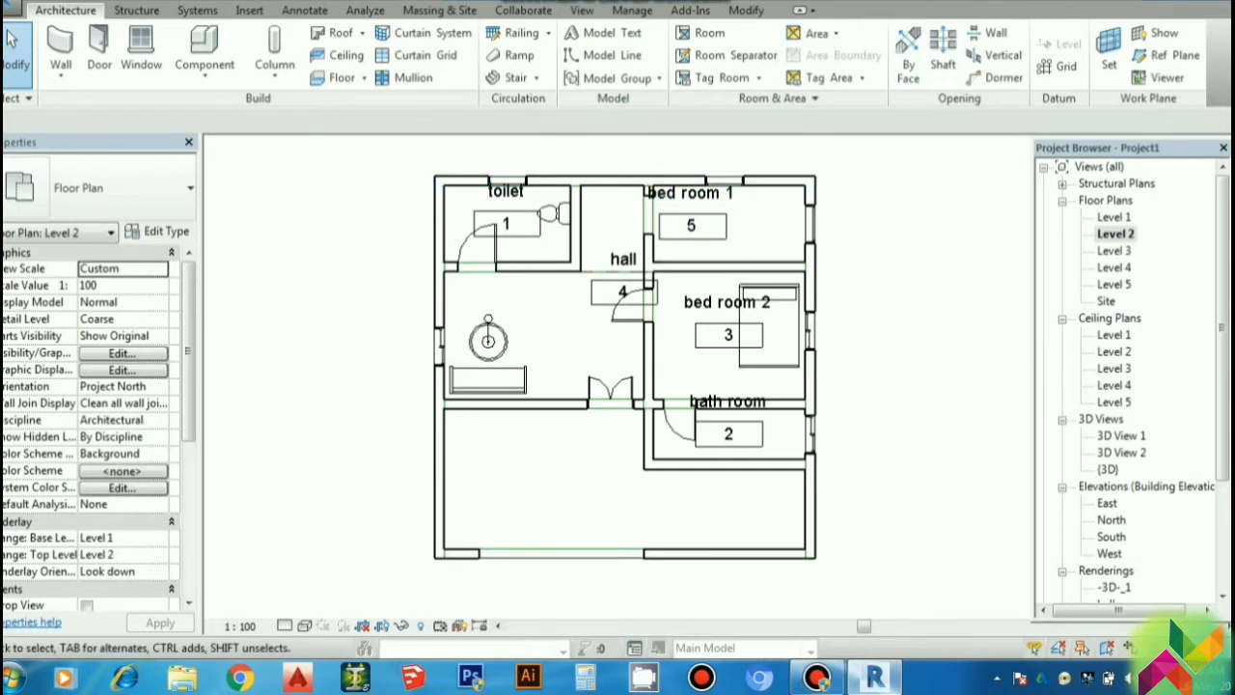
{"action": "left_click", "coordinate": [836, 33]}
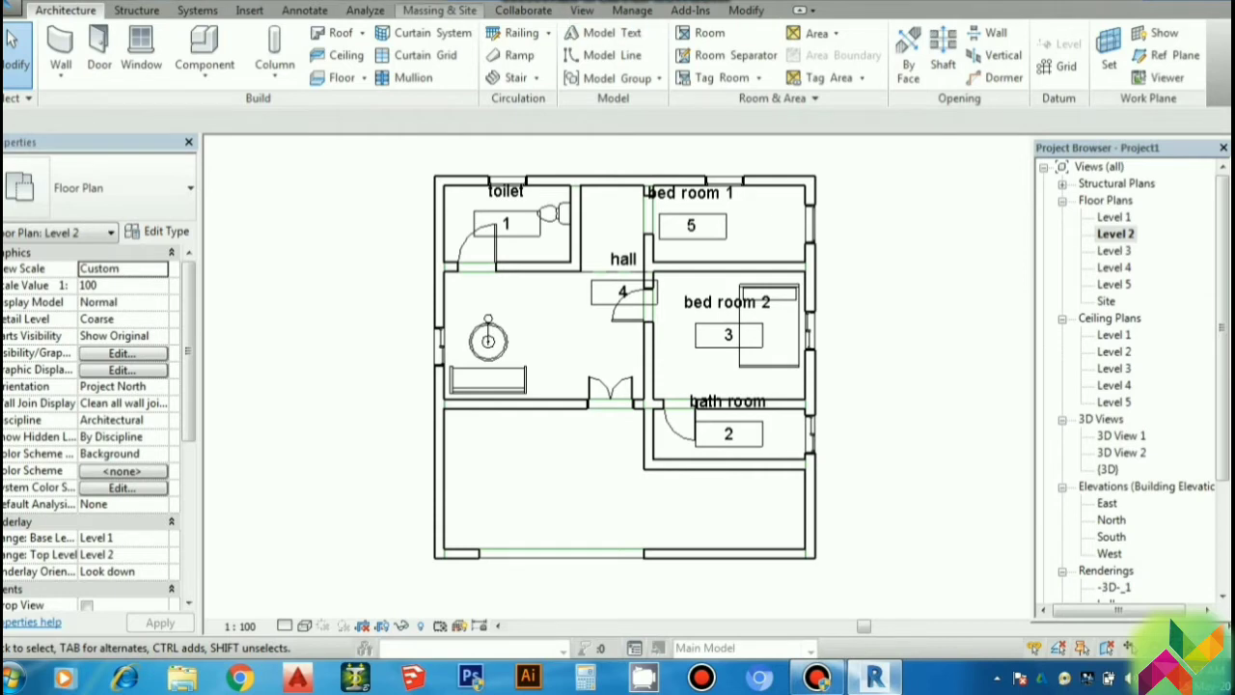
- From the Analyze tab, automatically place five spaces in the Level 2 rooms
{"action": "left_click", "coordinate": [439, 9]}
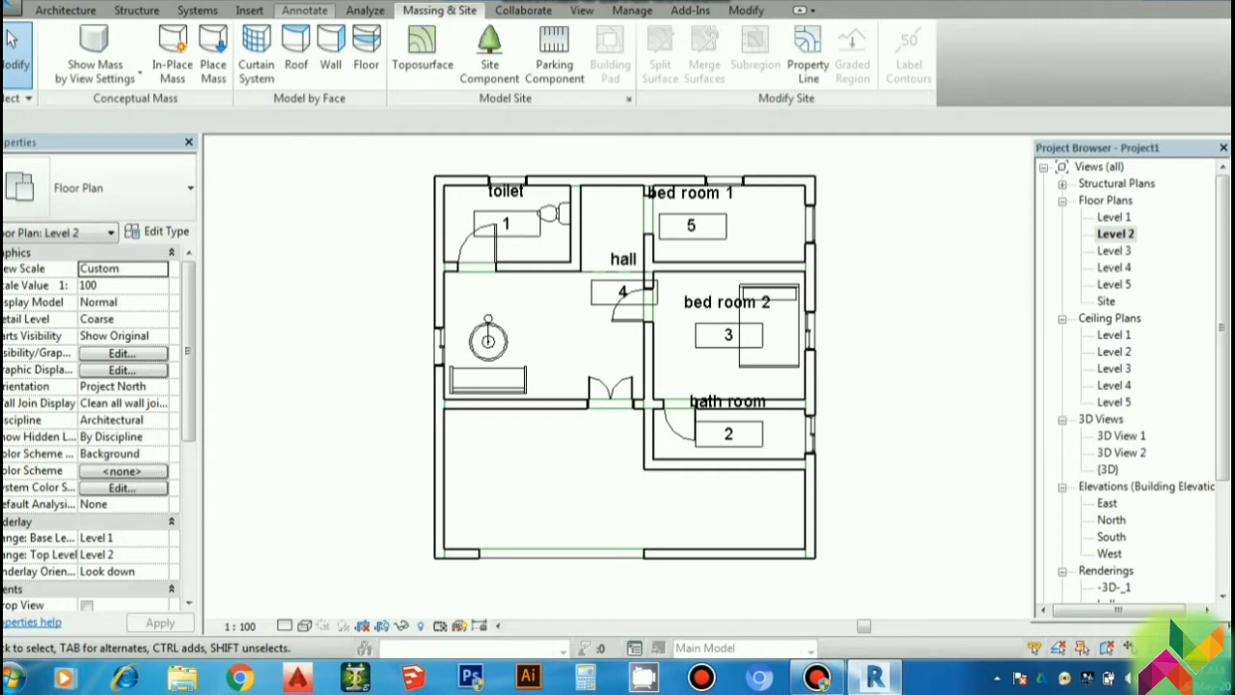
{"action": "left_click", "coordinate": [304, 10]}
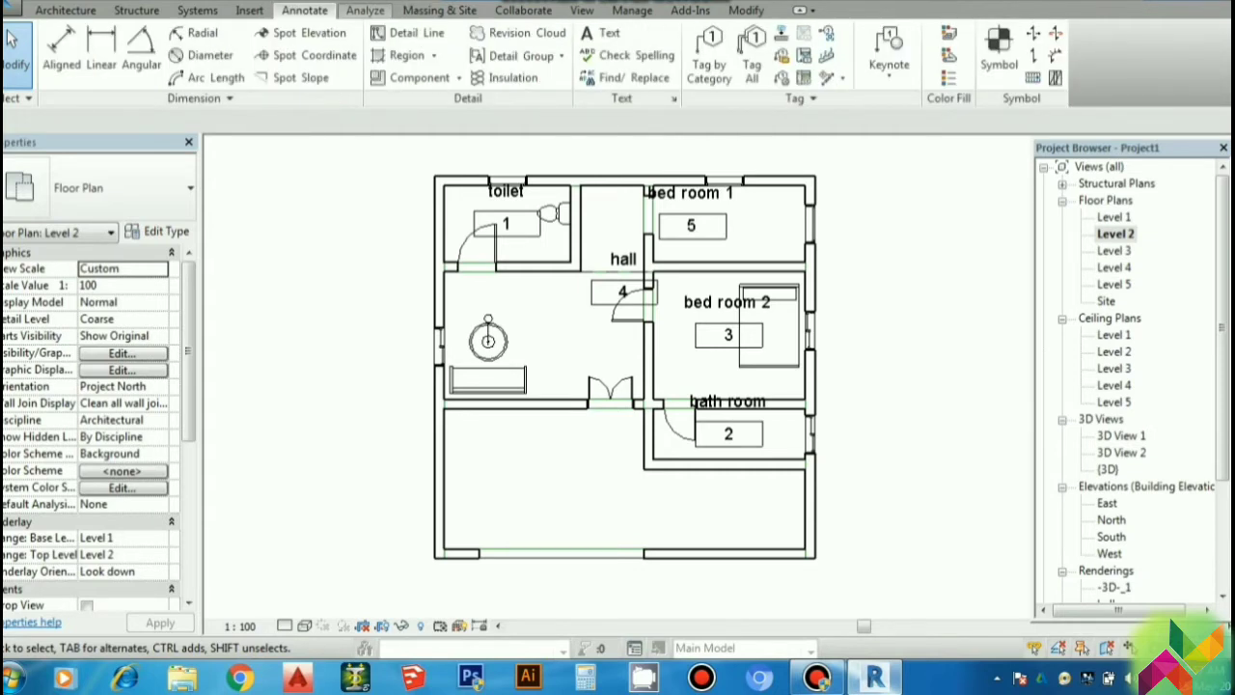
{"action": "left_click", "coordinate": [365, 10]}
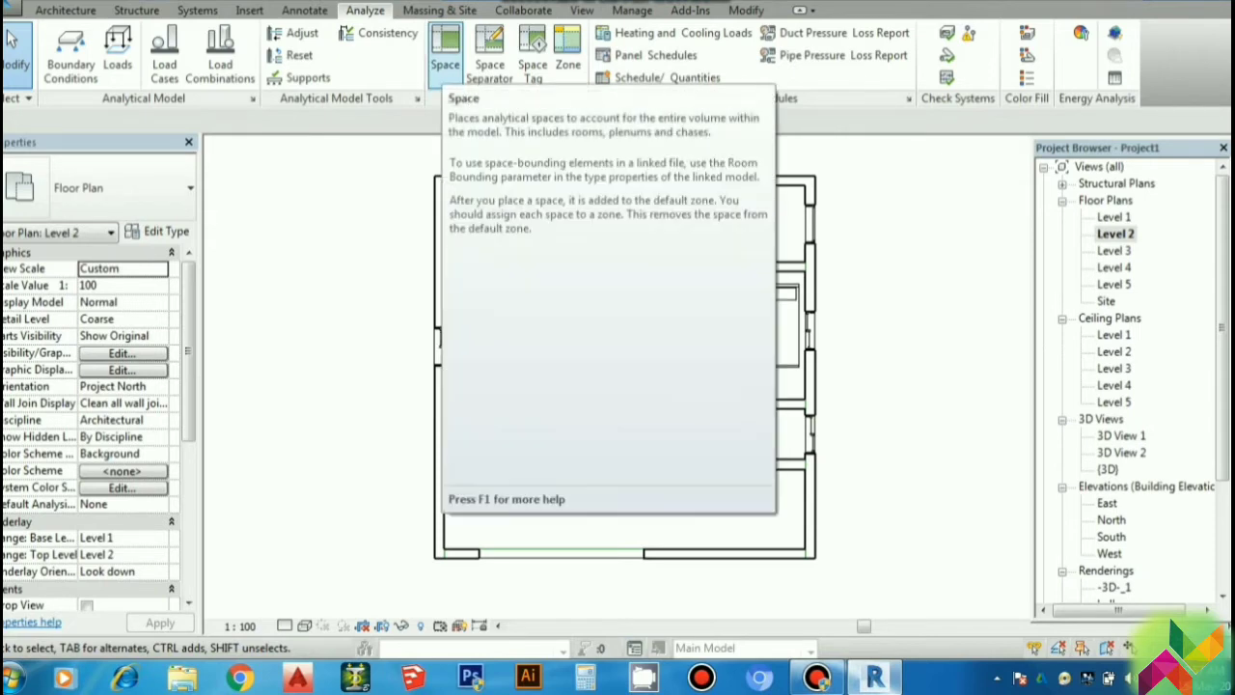
{"action": "left_click", "coordinate": [445, 53]}
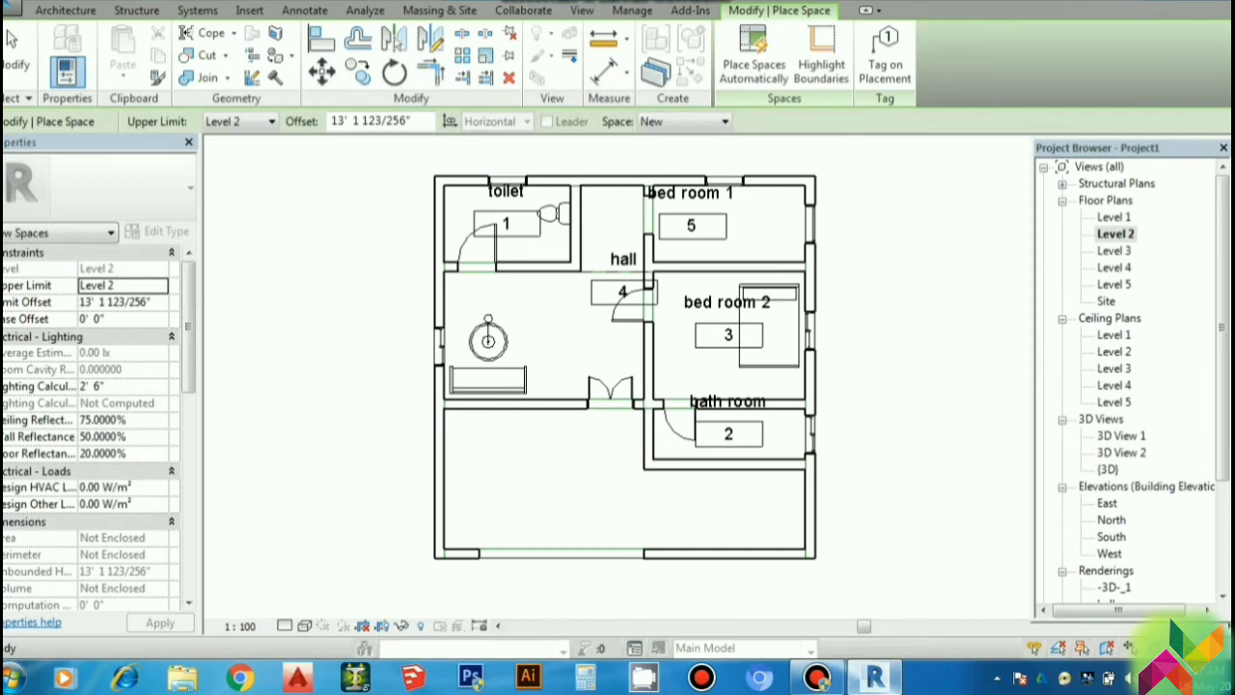
{"action": "left_click", "coordinate": [753, 58]}
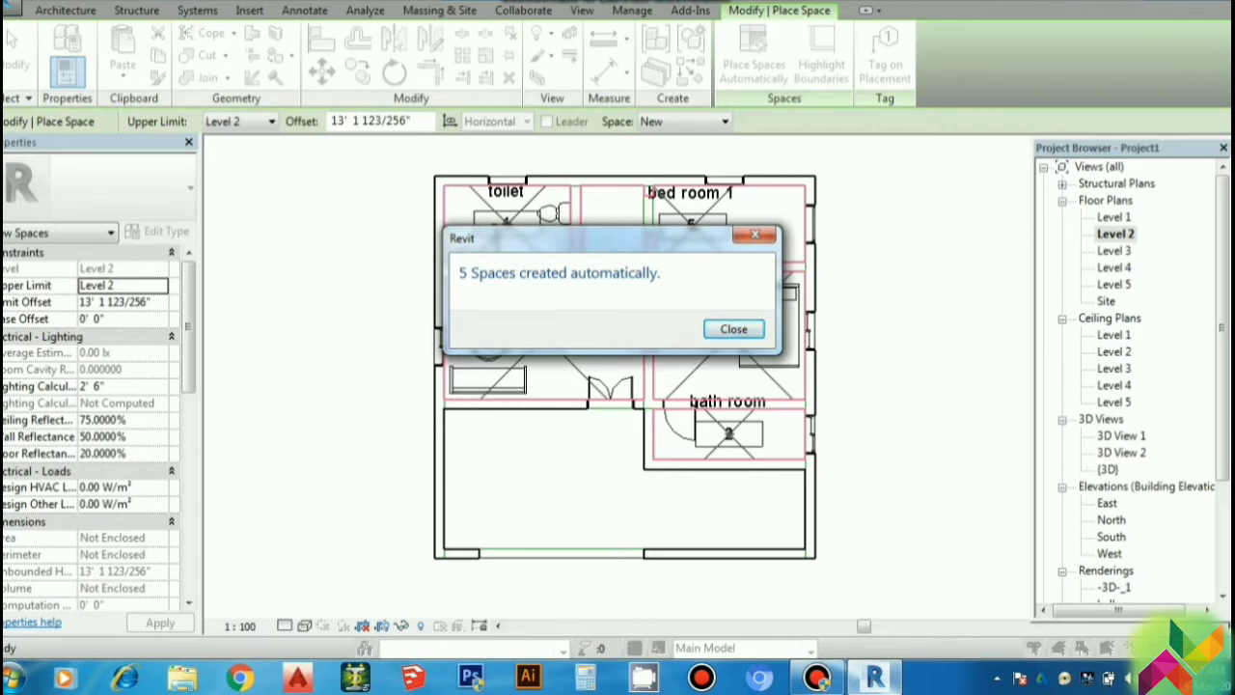
{"action": "left_click", "coordinate": [733, 329]}
{"action": "key", "text": "Escape"}
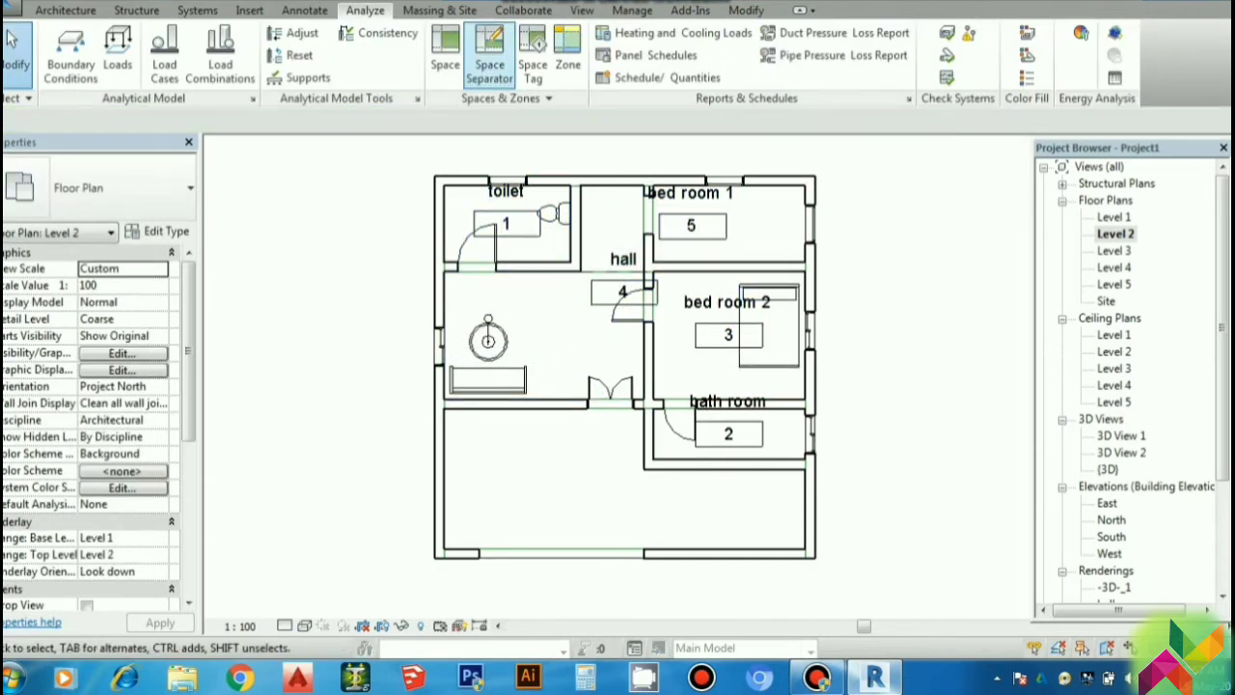
- Abandon a space separation line, then automatically place the one remaining space
{"action": "left_click", "coordinate": [490, 49]}
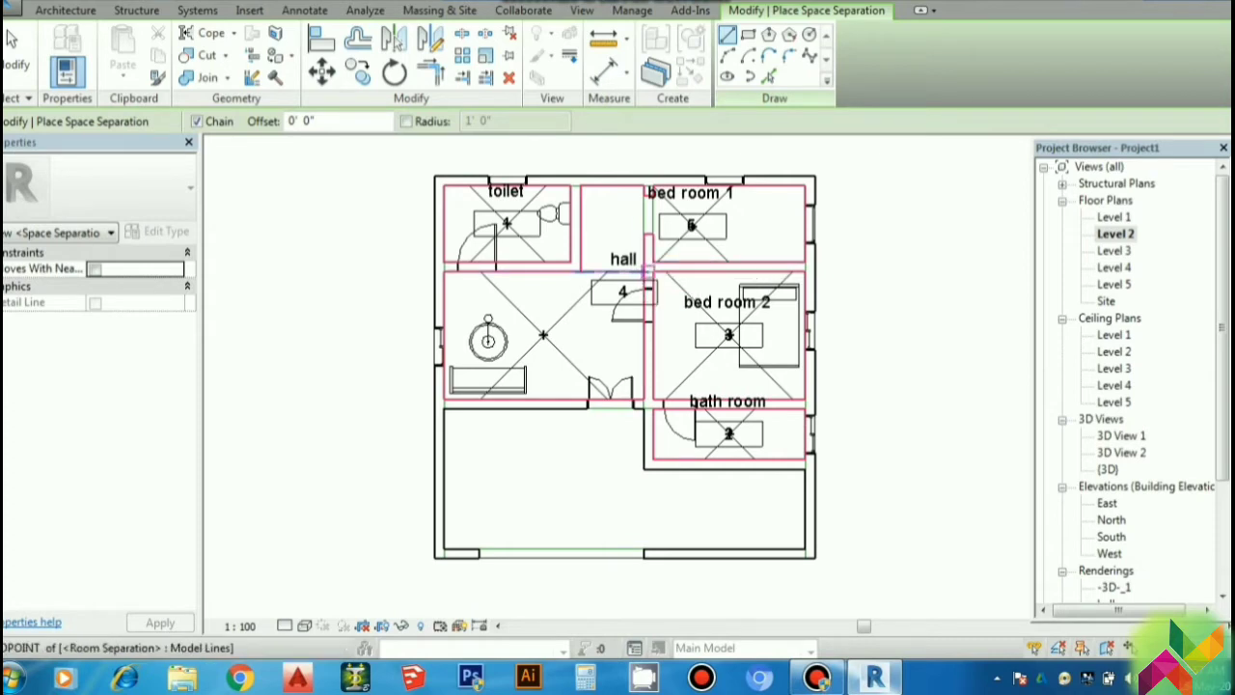
{"action": "left_click", "coordinate": [647, 275]}
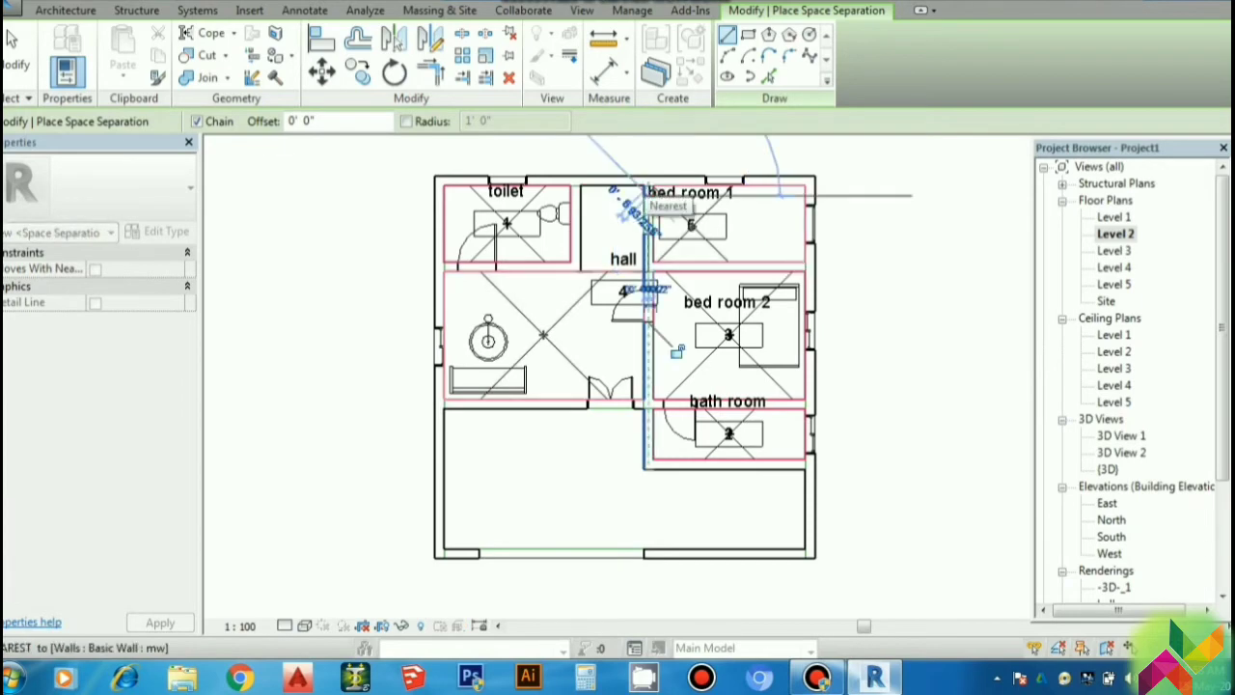
{"action": "key", "text": "Escape"}
{"action": "key", "text": "Escape"}
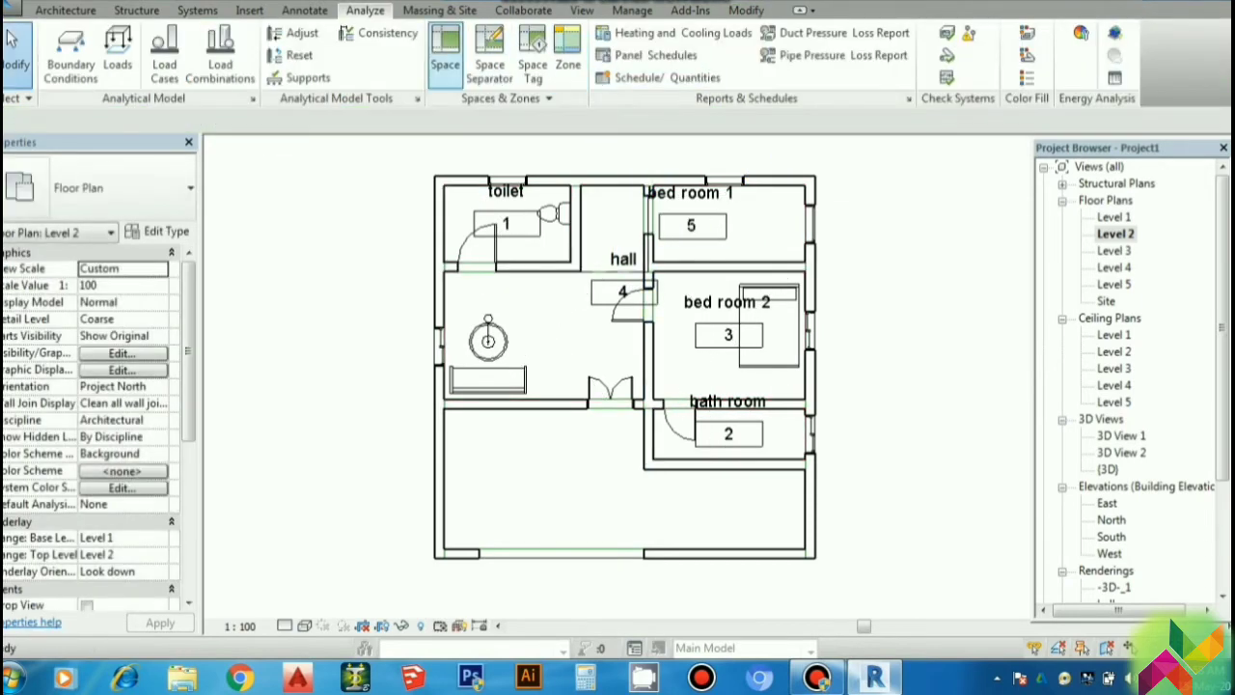
{"action": "left_click", "coordinate": [445, 53]}
{"action": "left_click", "coordinate": [755, 53]}
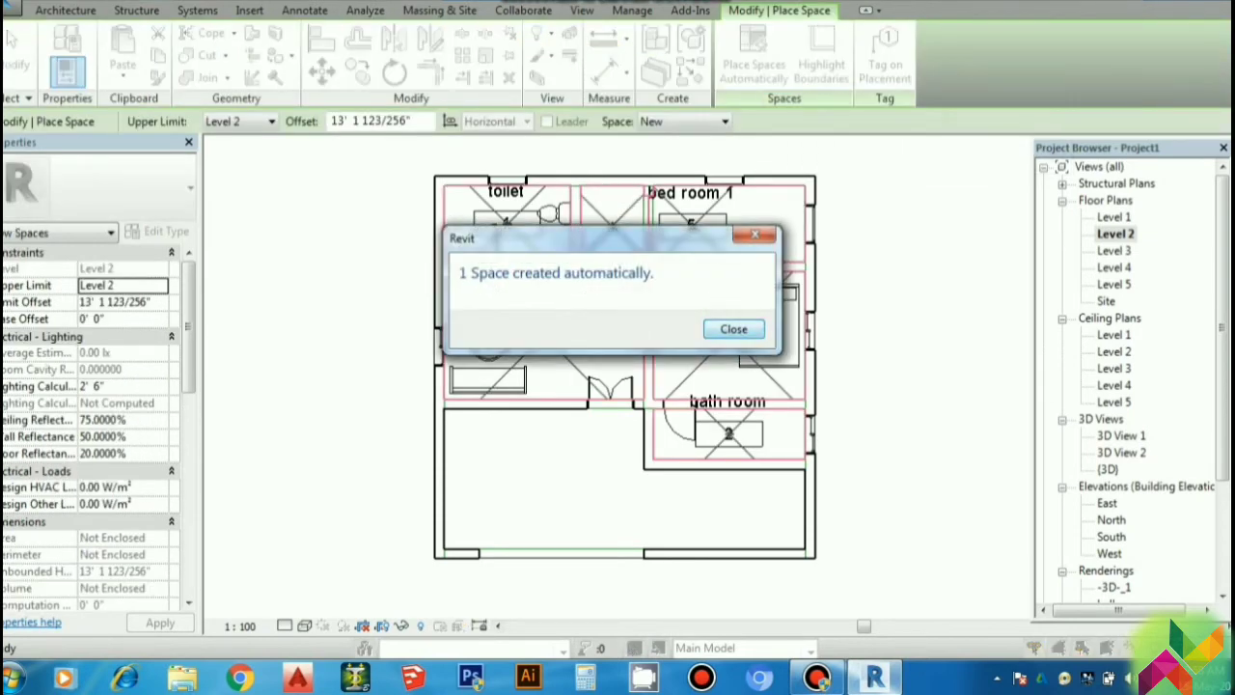
{"action": "left_click", "coordinate": [733, 329]}
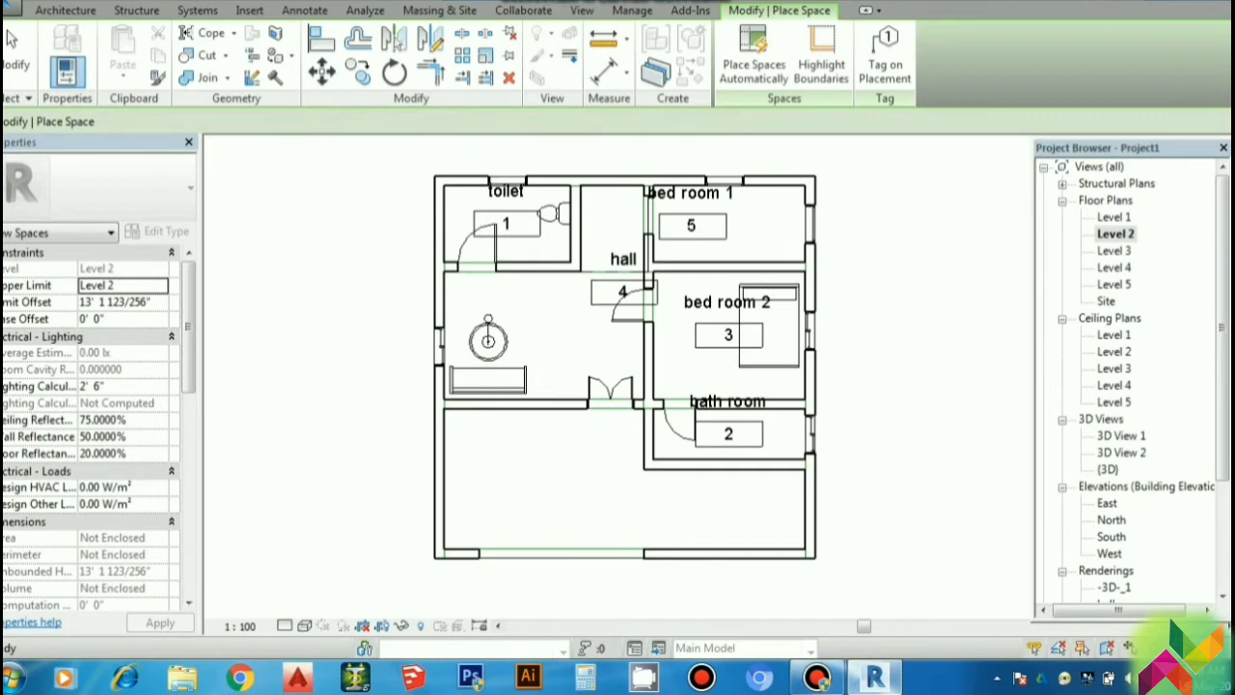
{"action": "key", "text": "Escape"}
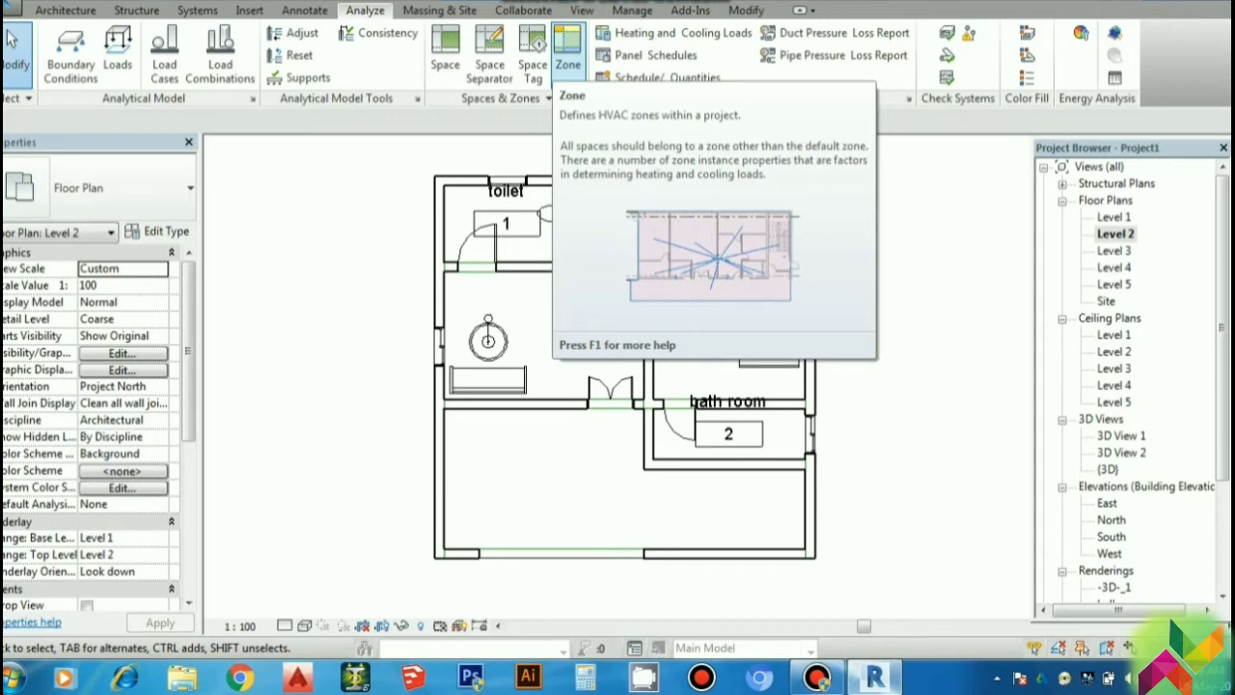
- Create Zone 1 from the bed room 1 and bed room 2 spaces, totalling 193.13 SF
{"action": "left_click", "coordinate": [567, 56]}
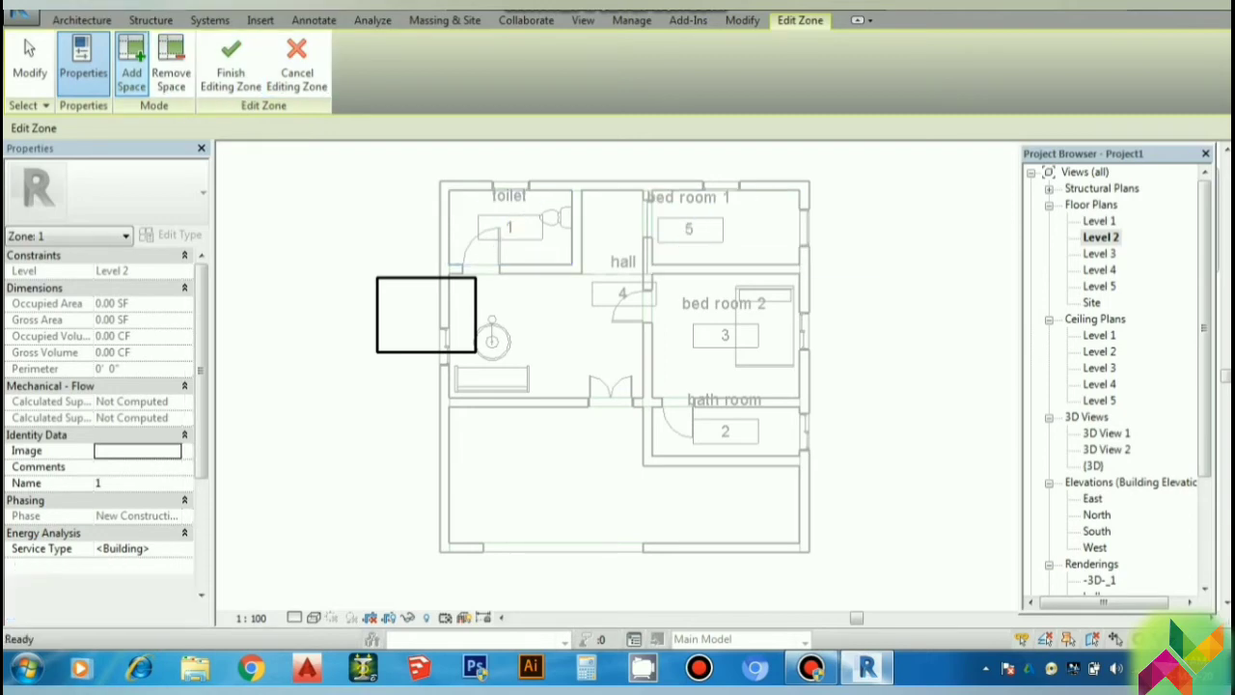
{"action": "left_click", "coordinate": [734, 232]}
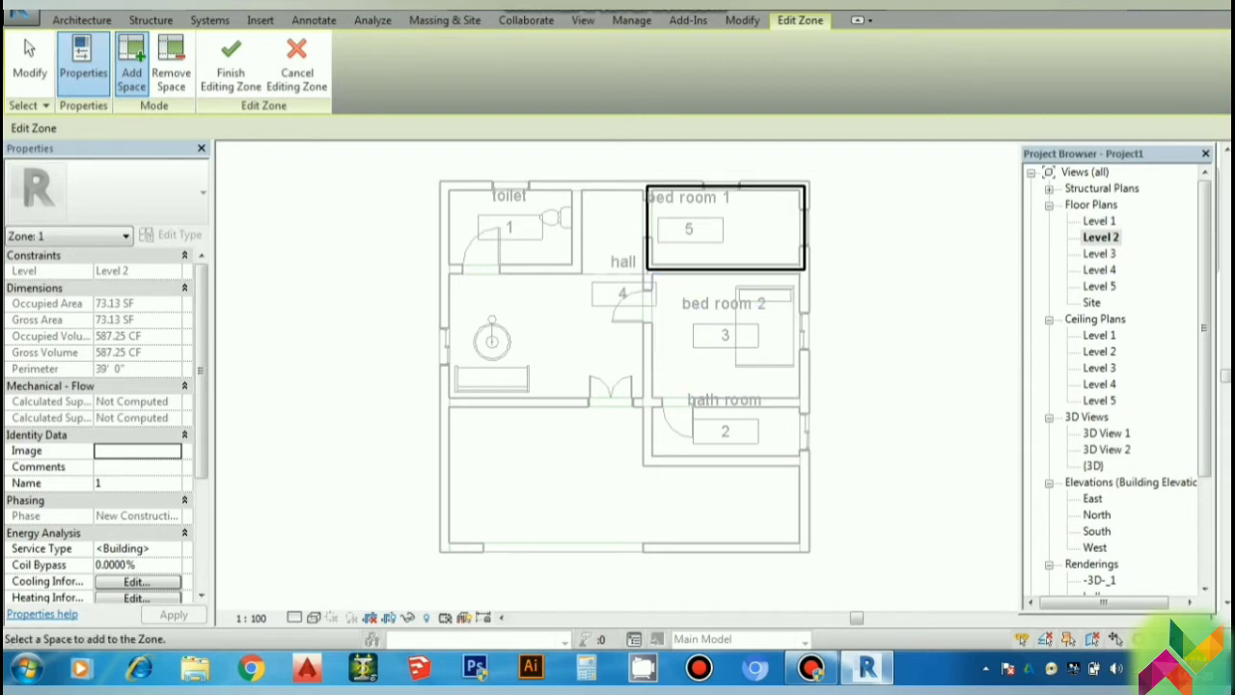
{"action": "left_click", "coordinate": [726, 333]}
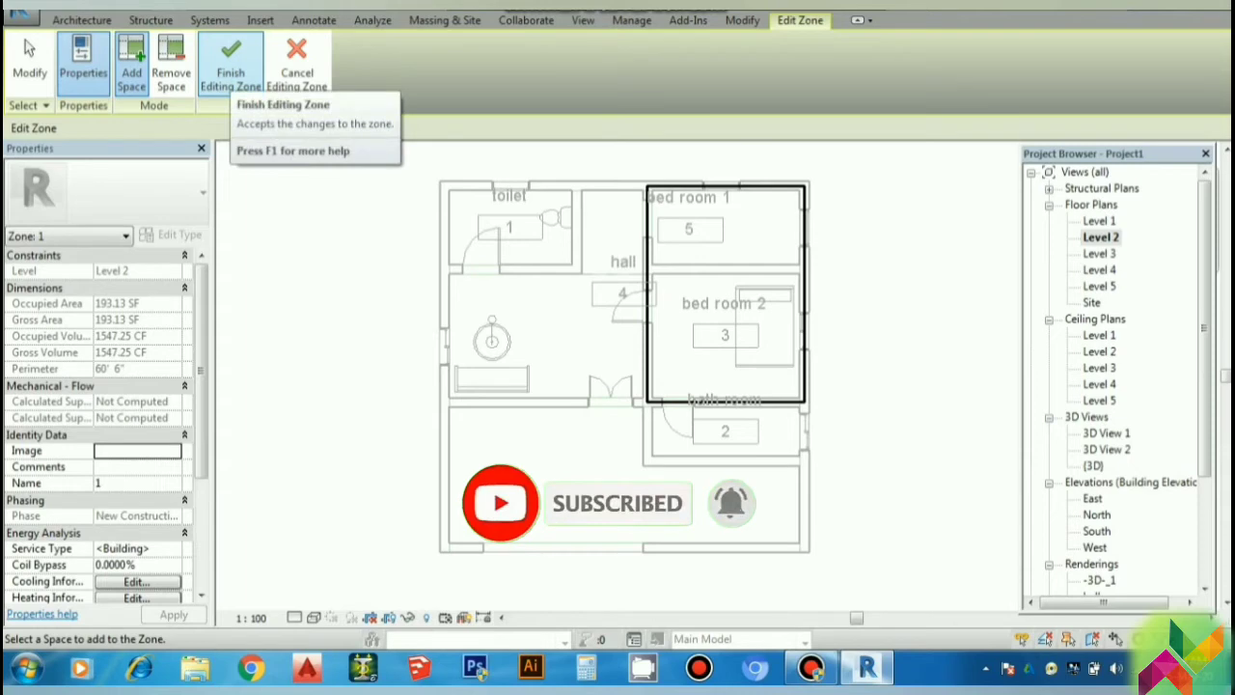
{"action": "left_click", "coordinate": [231, 60]}
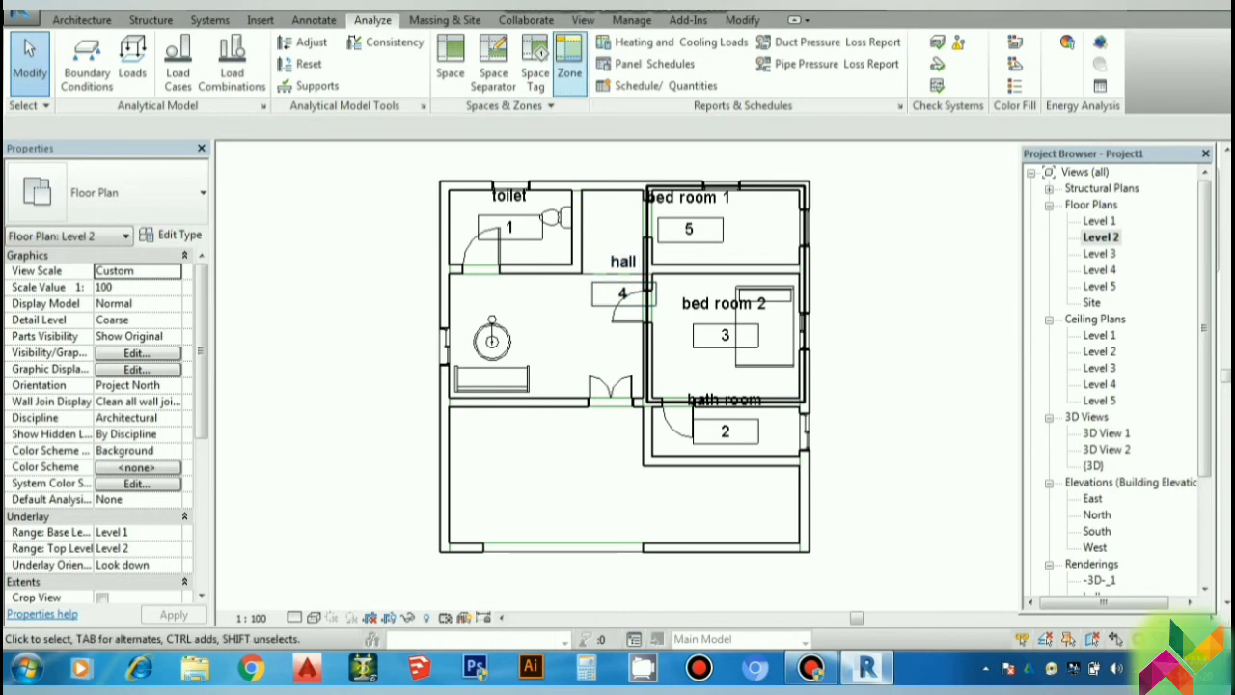
- Create a second zone from the large left-hand room and the hall space, totalling 192.38 SF
{"action": "left_click", "coordinate": [569, 60]}
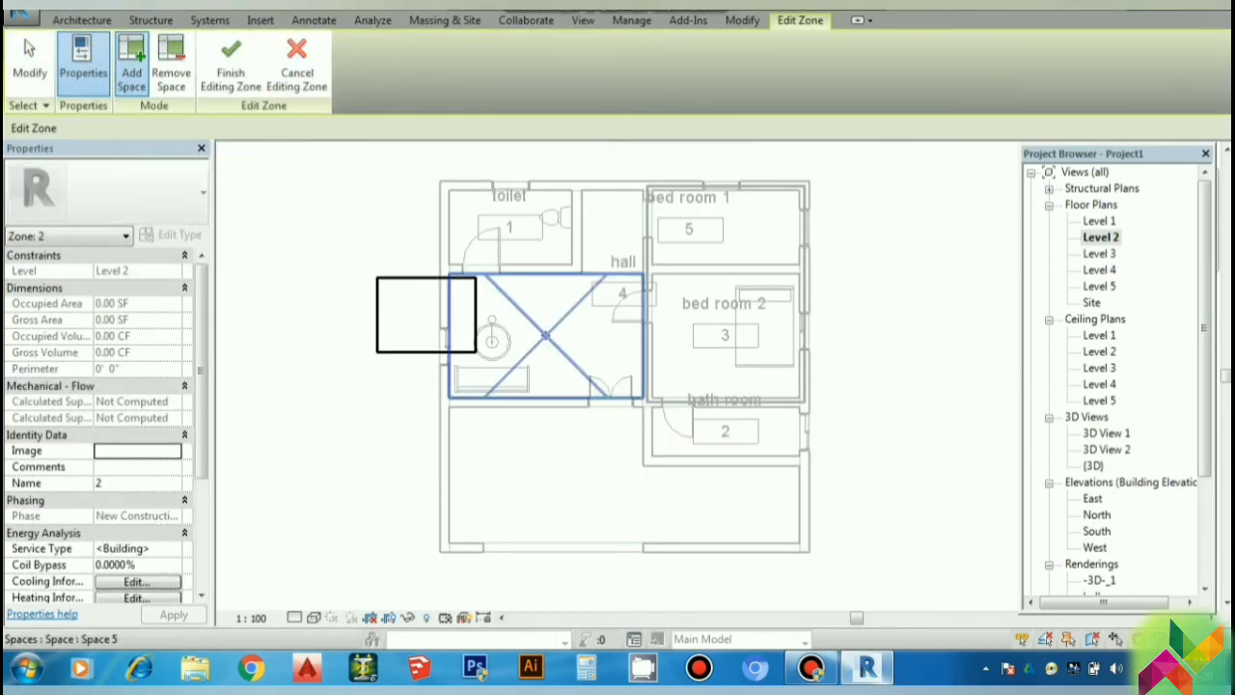
{"action": "left_click", "coordinate": [545, 333]}
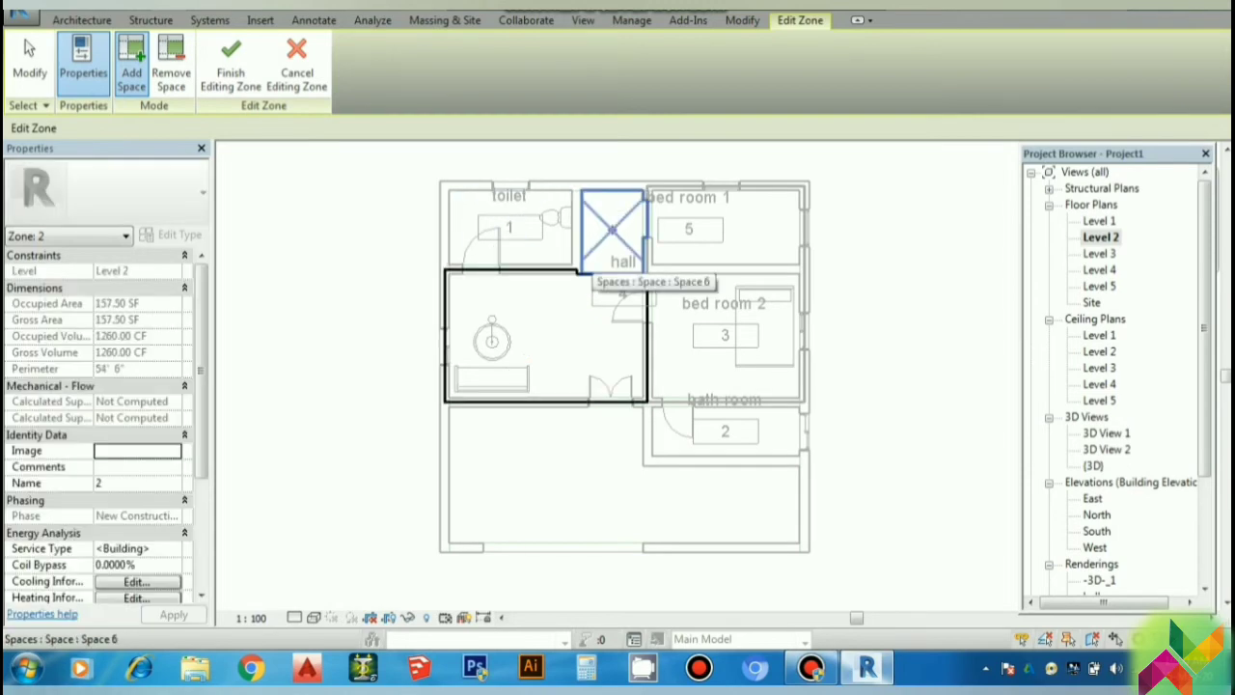
{"action": "left_click", "coordinate": [604, 259]}
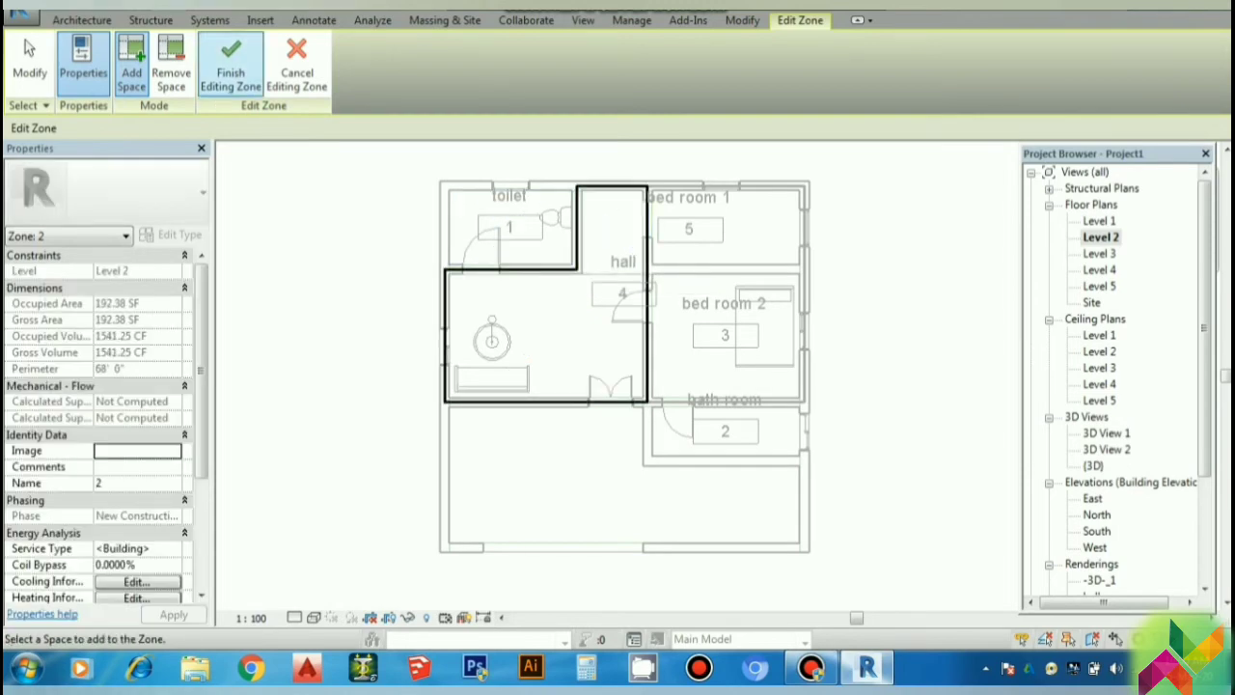
{"action": "left_click", "coordinate": [230, 58]}
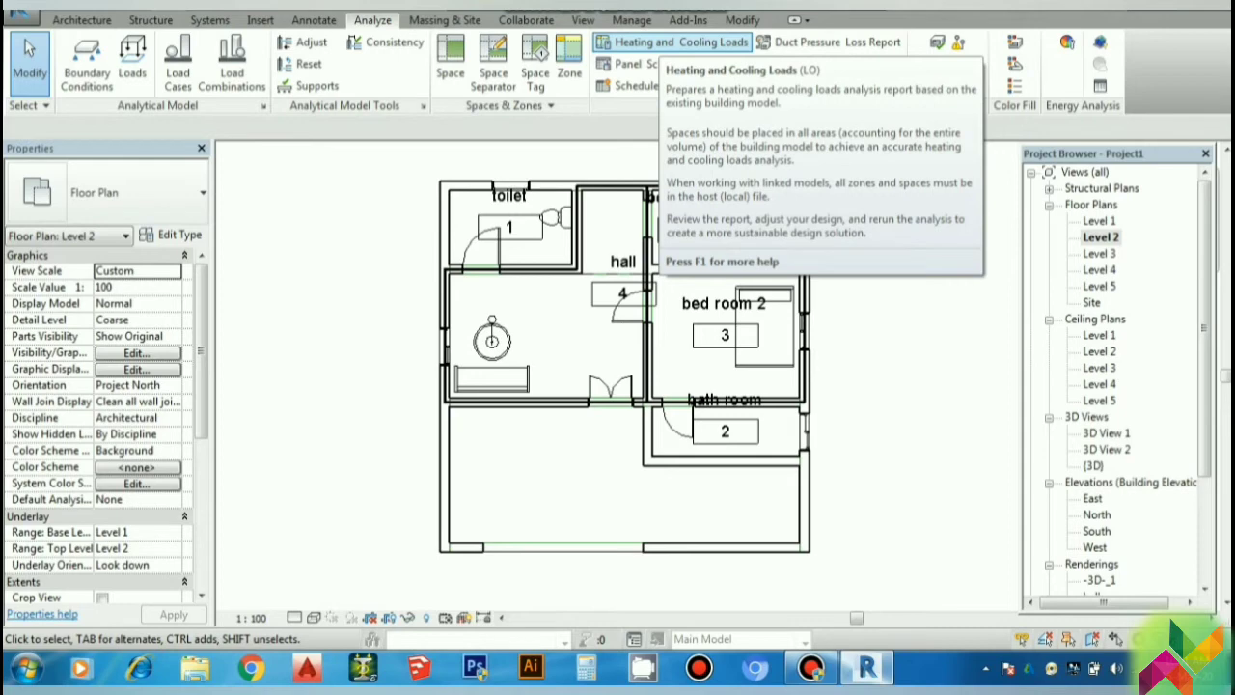
- In Heating and Cooling Loads, keep the Building Type set to Office
{"action": "left_click", "coordinate": [681, 41]}
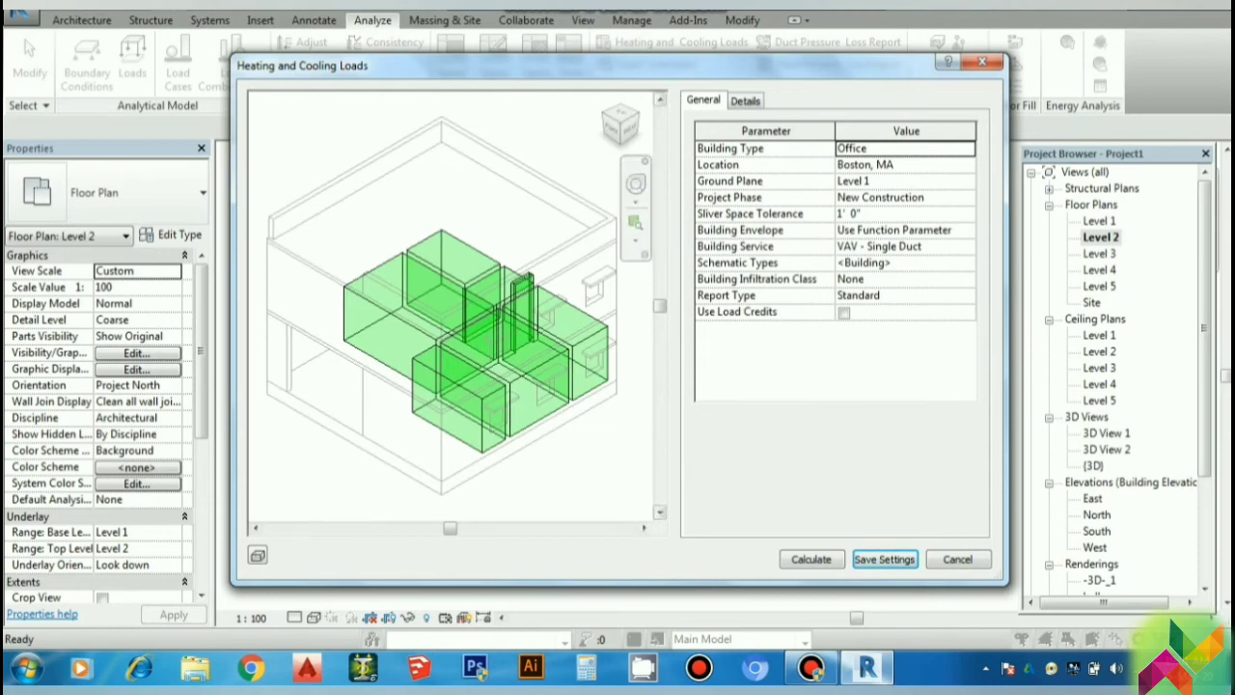
{"action": "left_click", "coordinate": [745, 100]}
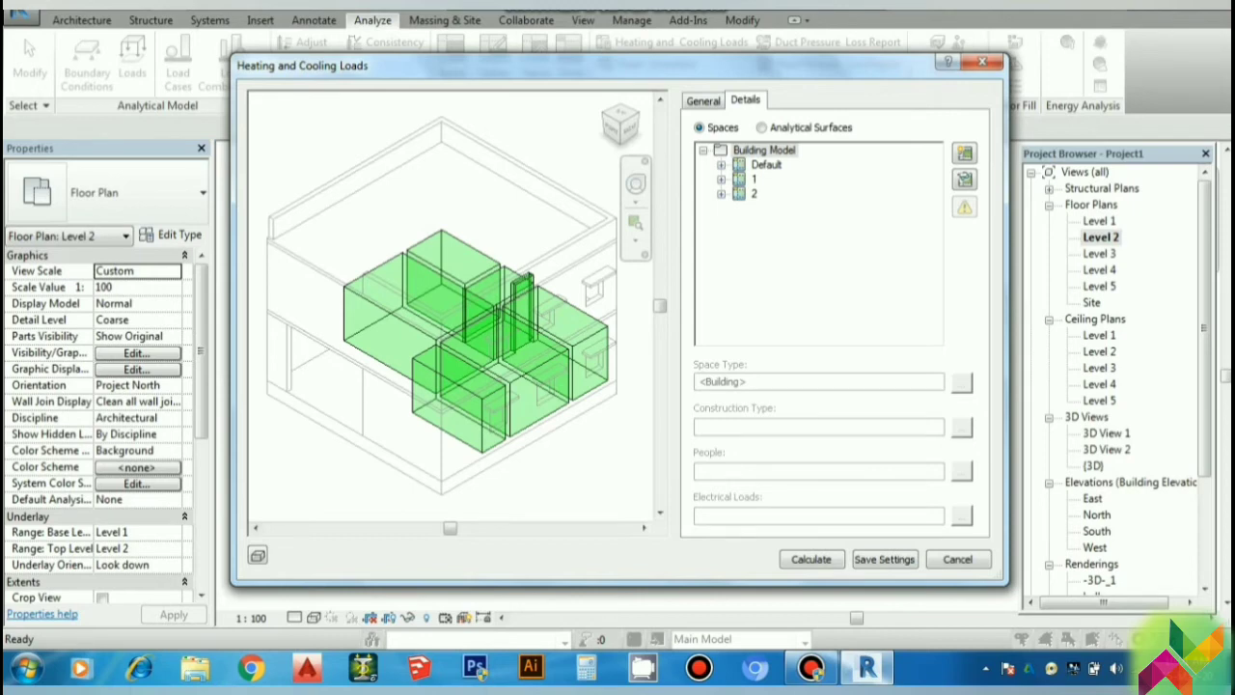
{"action": "left_click", "coordinate": [704, 101]}
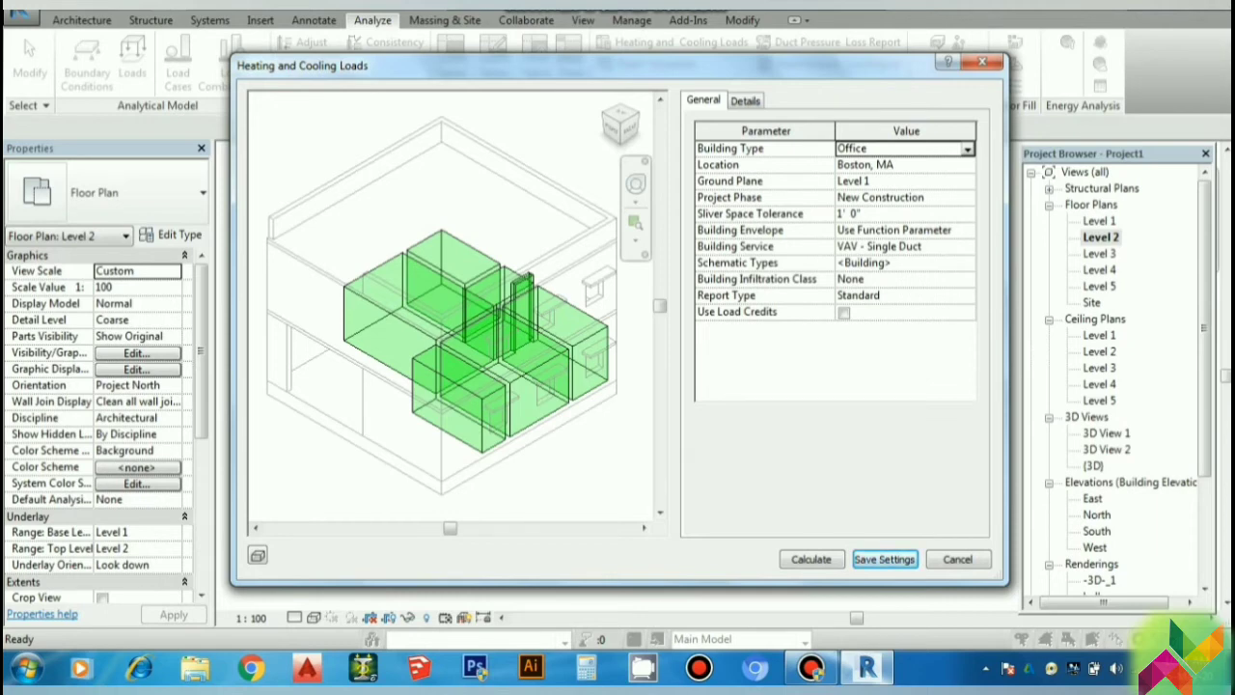
{"action": "left_click", "coordinate": [967, 149]}
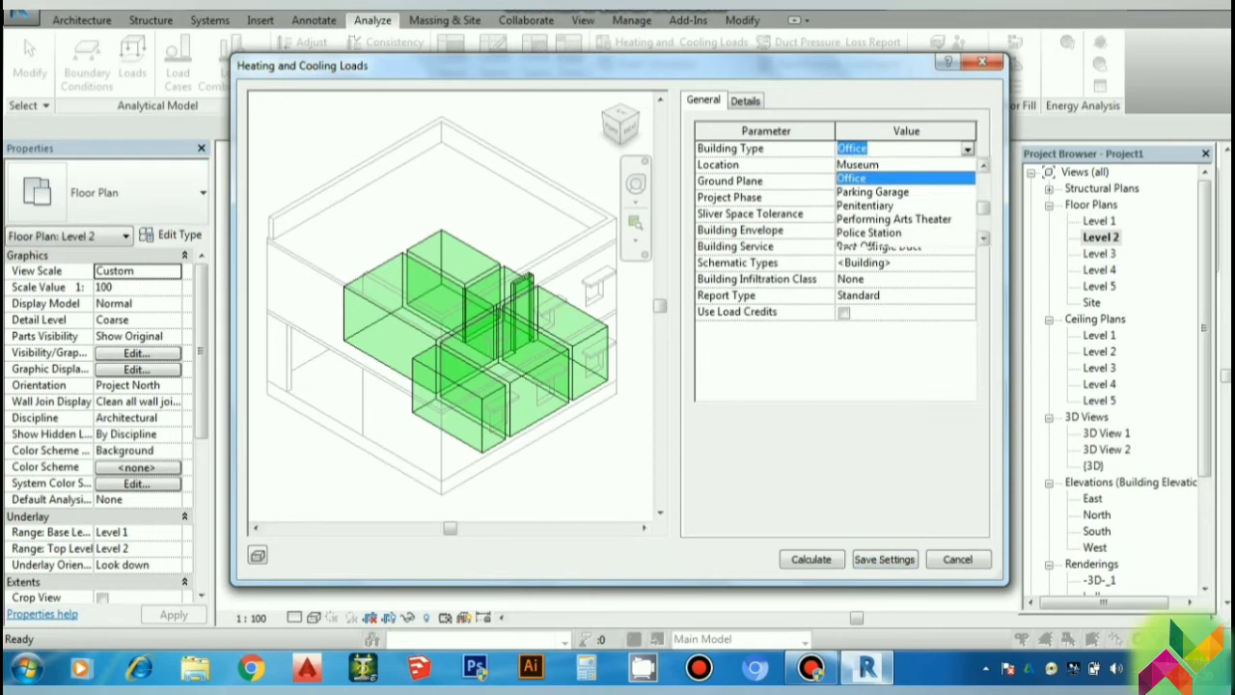
{"action": "scroll", "coordinate": [905, 203], "scroll_direction": "up", "scroll_amount": 6}
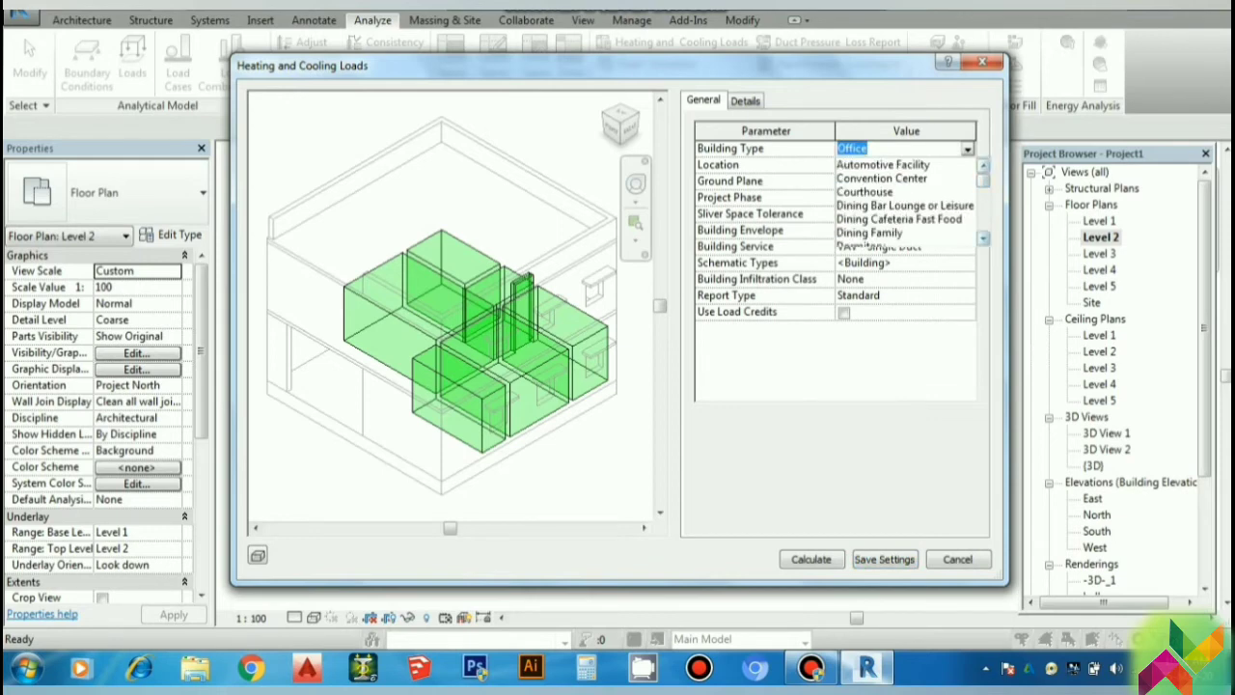
{"action": "left_click", "coordinate": [982, 237]}
{"action": "left_click", "coordinate": [982, 237]}
{"action": "left_click", "coordinate": [982, 237]}
{"action": "left_click", "coordinate": [983, 238]}
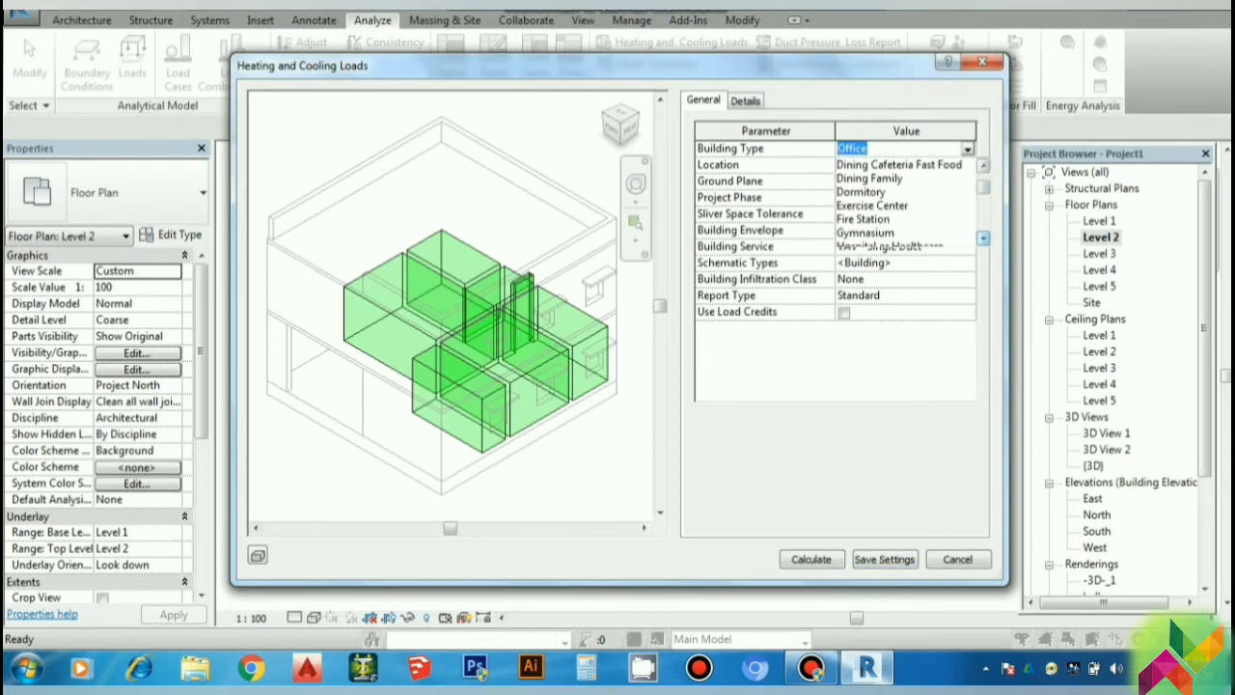
{"action": "left_click", "coordinate": [982, 237]}
{"action": "left_click", "coordinate": [983, 238]}
{"action": "left_click", "coordinate": [982, 237]}
{"action": "left_click", "coordinate": [982, 237]}
{"action": "left_click", "coordinate": [982, 237]}
{"action": "scroll", "coordinate": [905, 202], "scroll_direction": "down", "scroll_amount": 1}
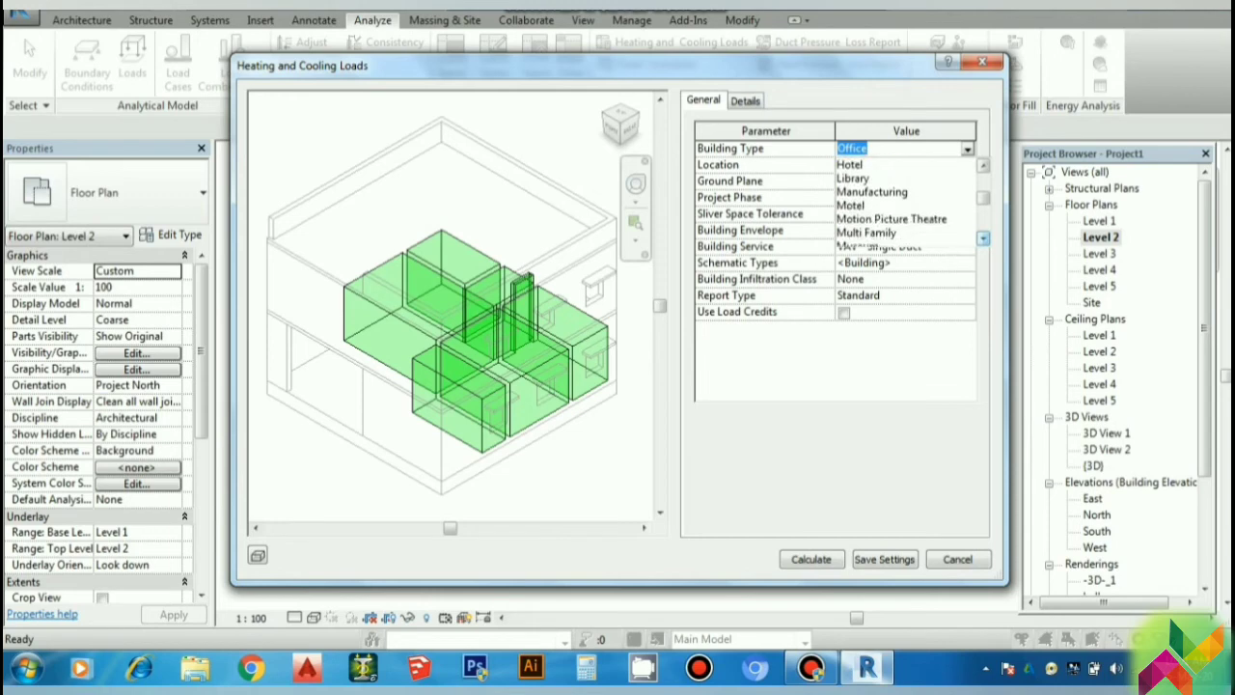
{"action": "scroll", "coordinate": [905, 203], "scroll_direction": "down", "scroll_amount": 1}
{"action": "scroll", "coordinate": [905, 203], "scroll_direction": "down", "scroll_amount": 1}
{"action": "left_click", "coordinate": [982, 237]}
{"action": "left_click", "coordinate": [982, 238]}
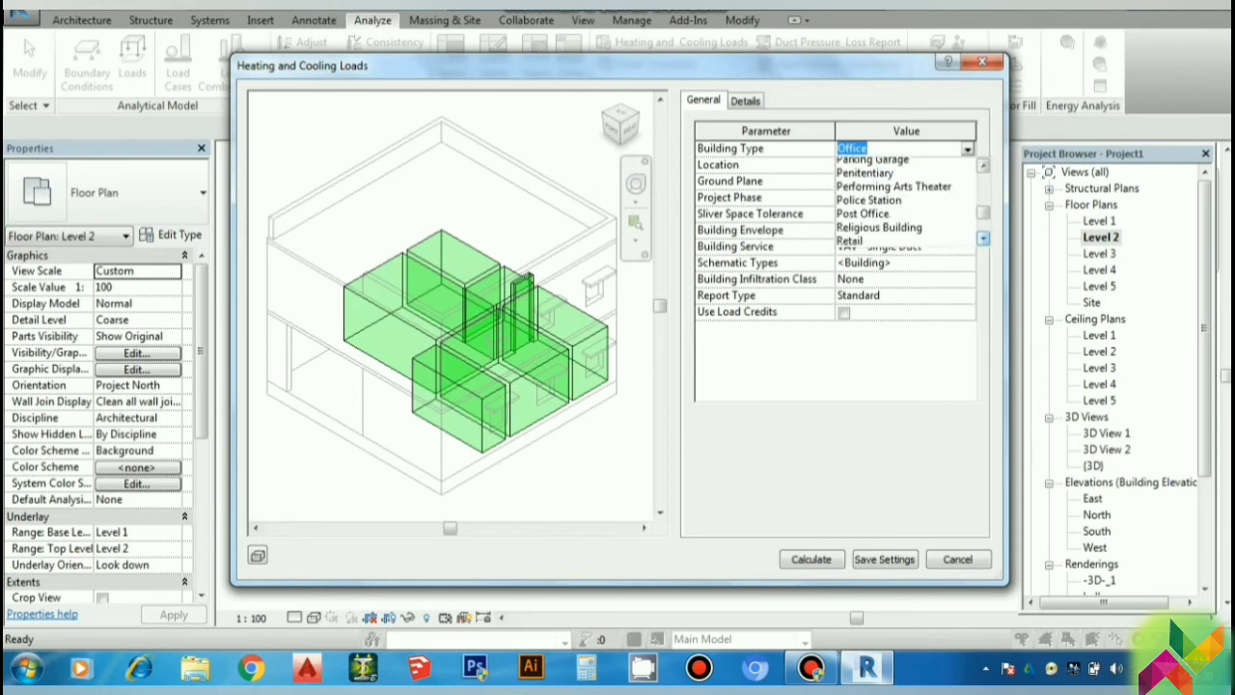
{"action": "left_click", "coordinate": [983, 238]}
{"action": "left_click", "coordinate": [983, 238]}
{"action": "left_click", "coordinate": [983, 237]}
{"action": "left_click", "coordinate": [983, 237]}
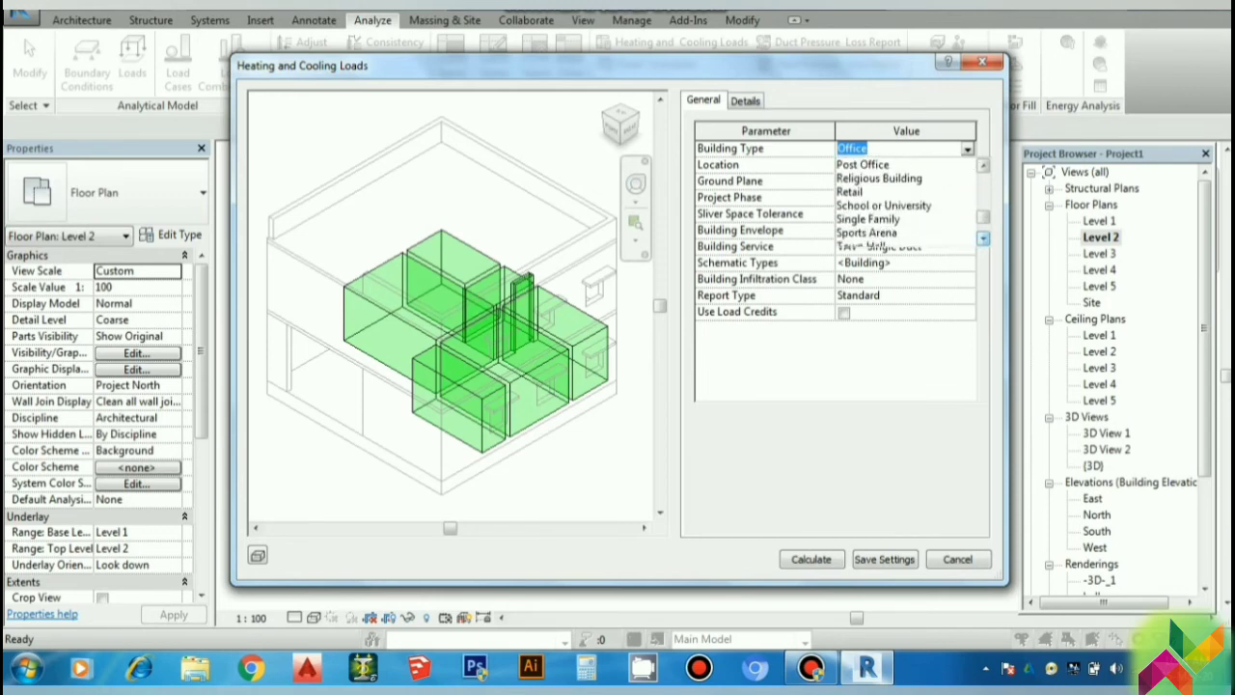
{"action": "left_click", "coordinate": [983, 237]}
{"action": "left_click", "coordinate": [982, 237]}
{"action": "left_click", "coordinate": [982, 237]}
{"action": "left_click", "coordinate": [983, 238]}
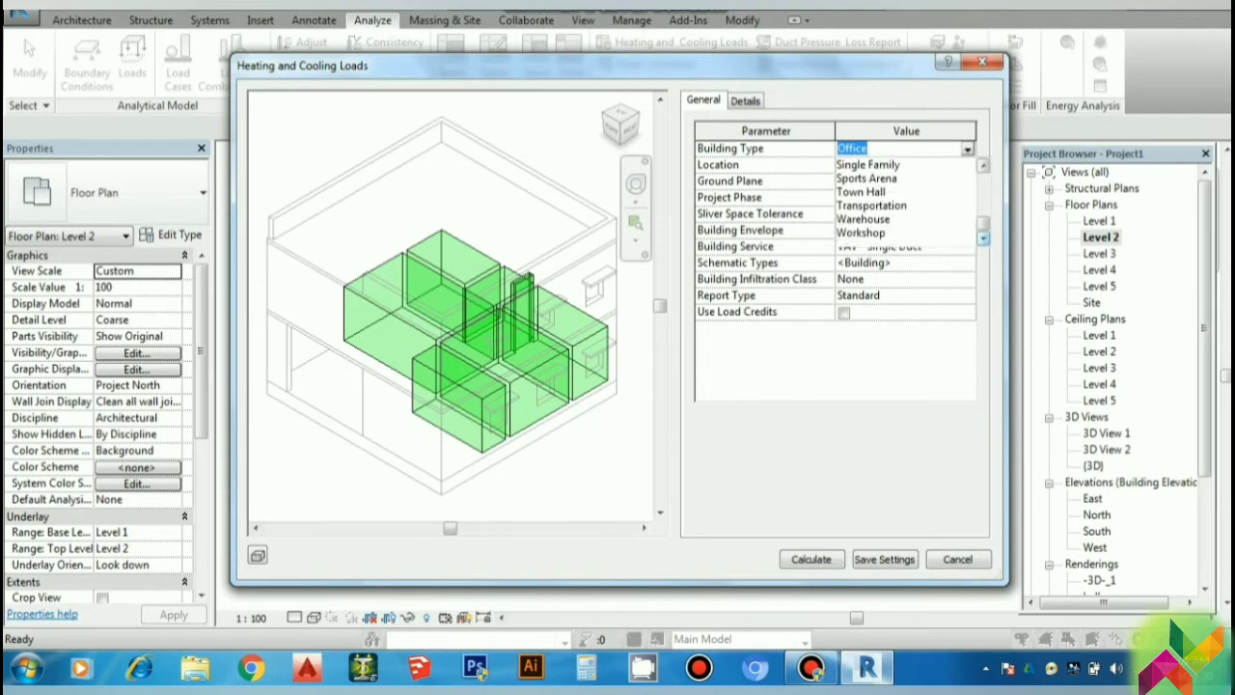
{"action": "scroll", "coordinate": [907, 198], "scroll_direction": "up", "scroll_amount": 1}
{"action": "scroll", "coordinate": [907, 198], "scroll_direction": "up", "scroll_amount": 2}
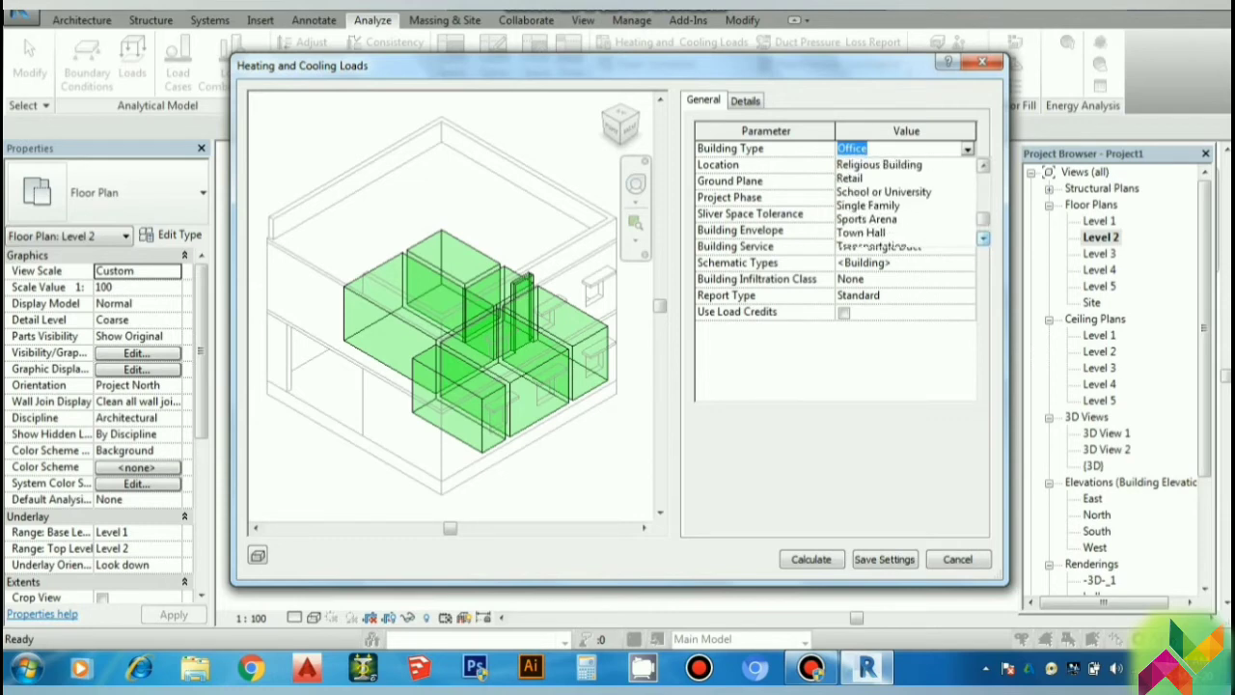
{"action": "left_click", "coordinate": [982, 165]}
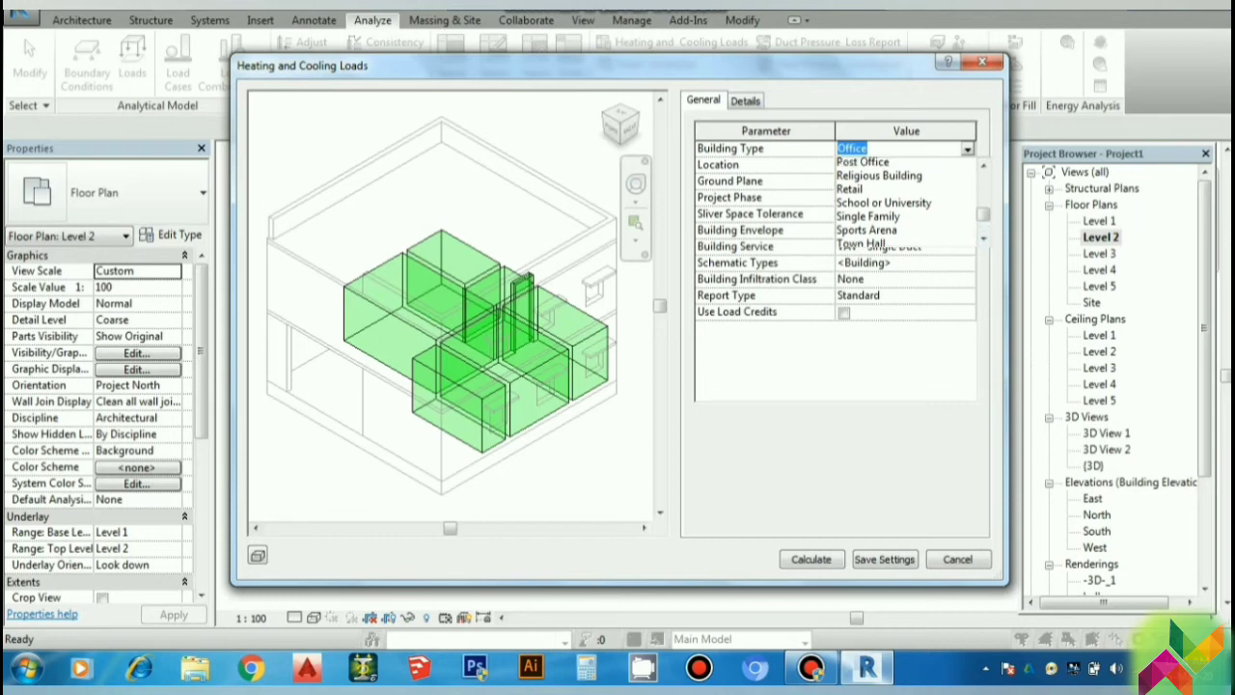
{"action": "left_click", "coordinate": [982, 165]}
{"action": "left_click", "coordinate": [982, 165]}
{"action": "scroll", "coordinate": [907, 198], "scroll_direction": "up", "scroll_amount": 5}
{"action": "scroll", "coordinate": [908, 198], "scroll_direction": "up", "scroll_amount": 1}
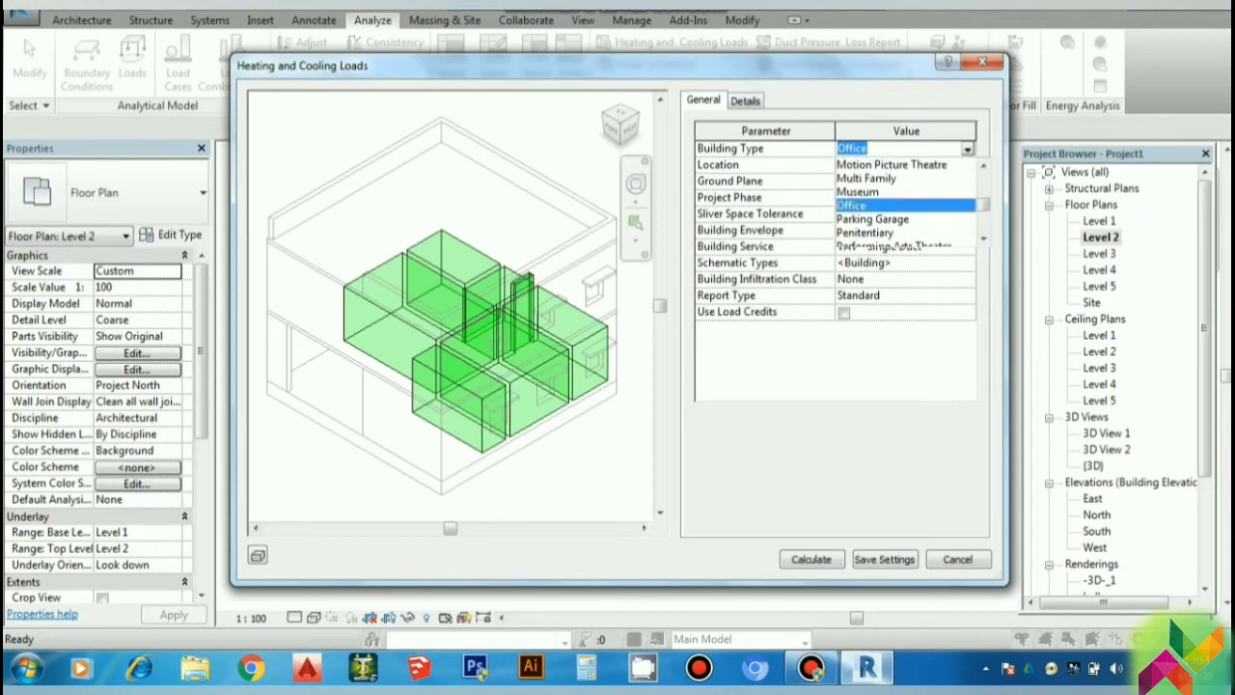
{"action": "key", "text": "Return"}
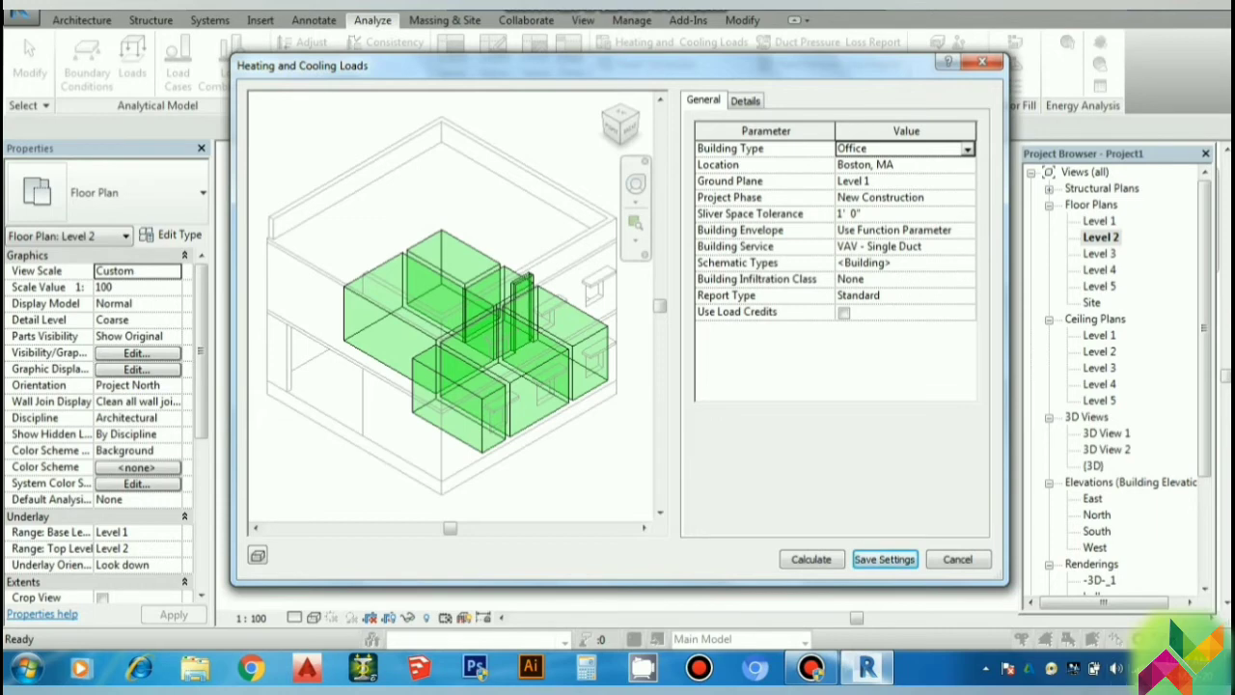
- Check the network connection, then bring up the Location Weather and Site settings
{"action": "left_click", "coordinate": [1093, 667]}
{"action": "left_click", "coordinate": [1061, 455]}
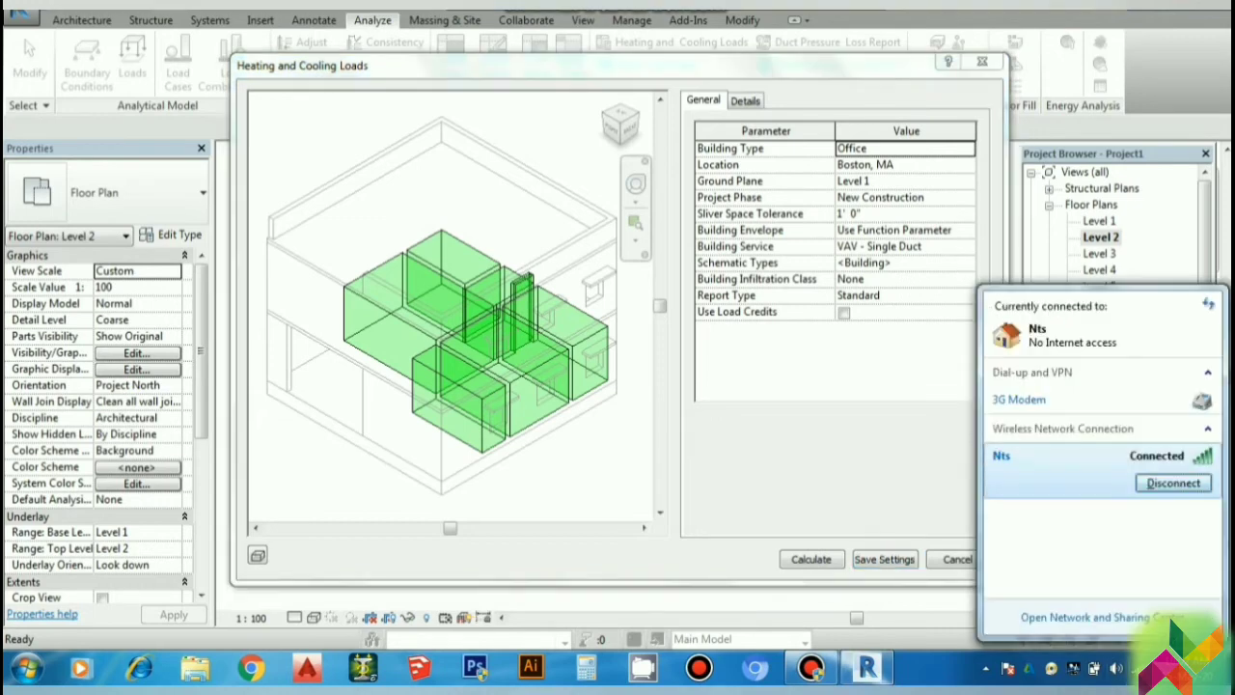
{"action": "key", "text": "Escape"}
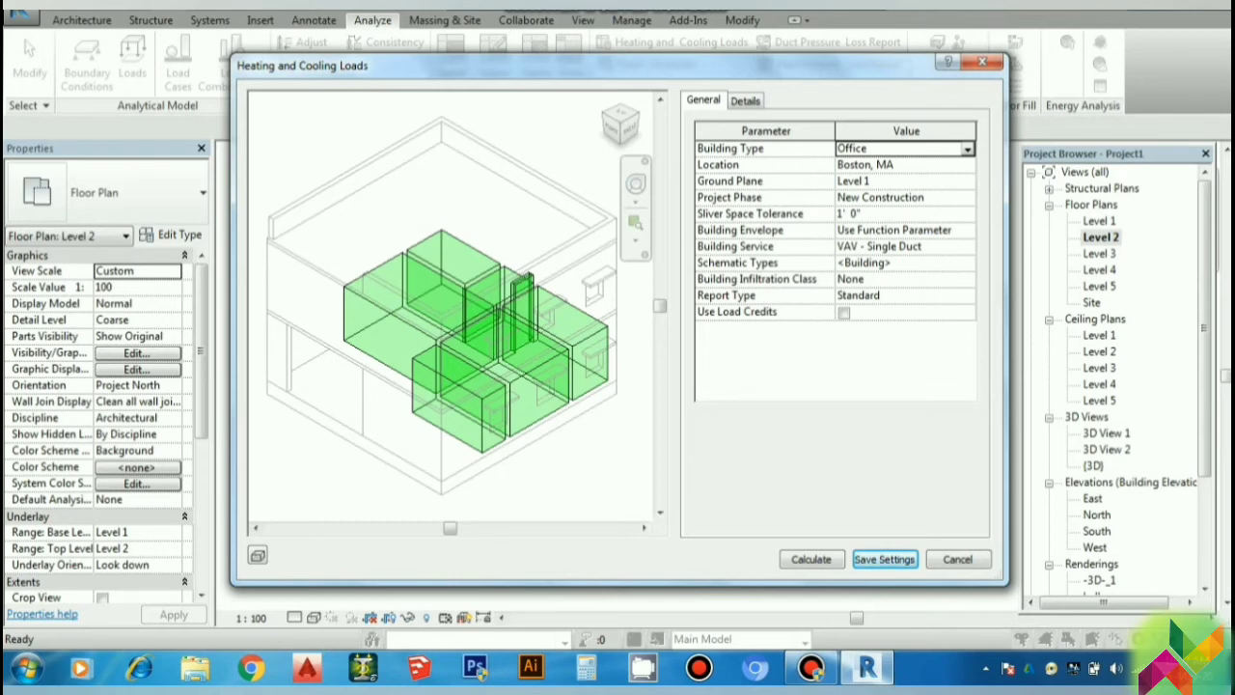
{"action": "left_click", "coordinate": [898, 164]}
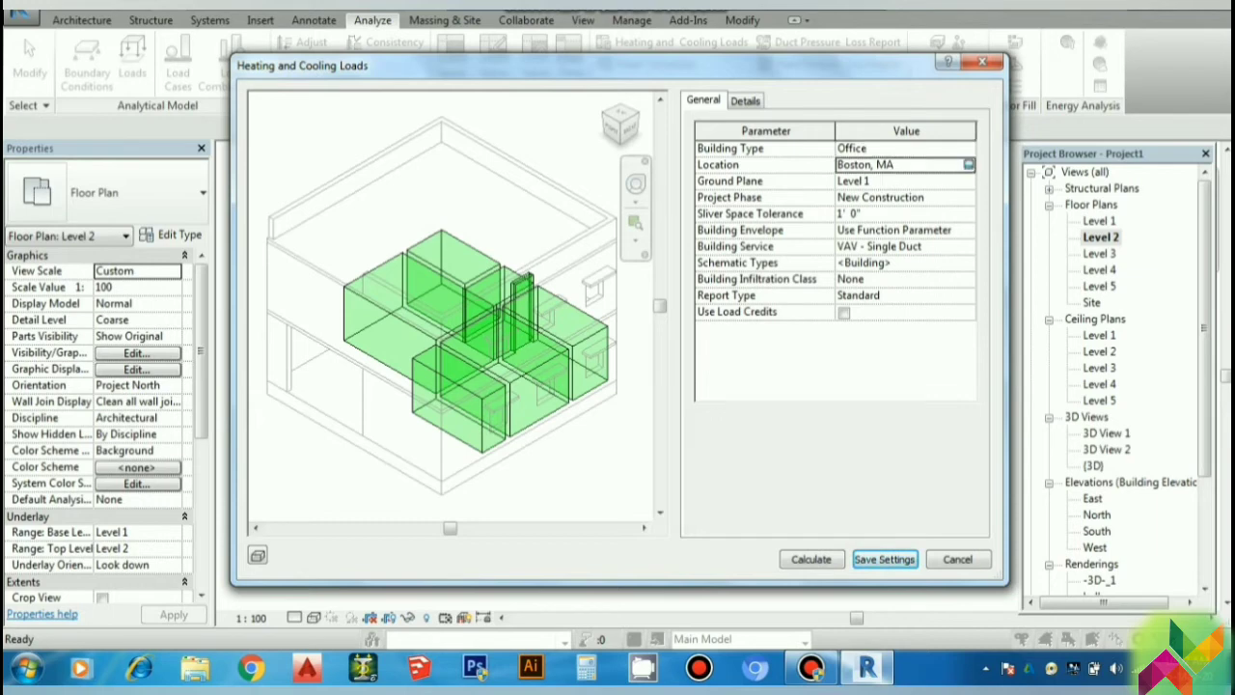
{"action": "left_click", "coordinate": [968, 164]}
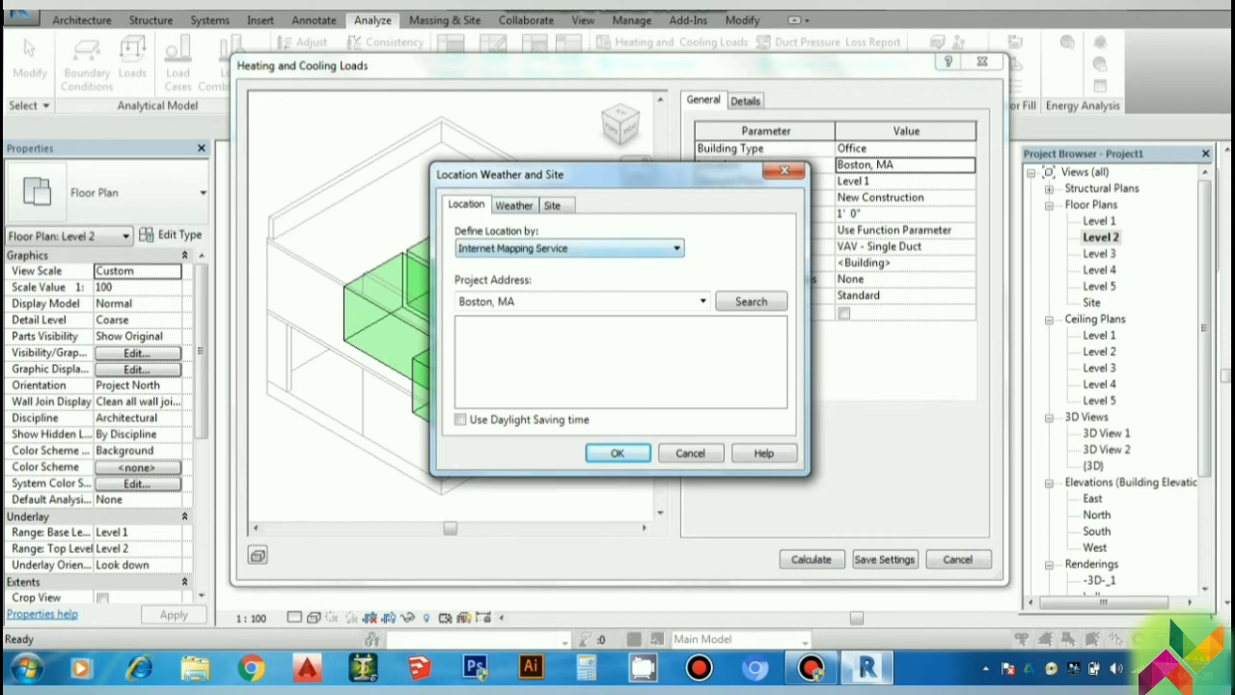
- Define the location by Default City List and pick Salem, NH as the city
{"action": "left_click", "coordinate": [569, 248]}
{"action": "left_click", "coordinate": [569, 248]}
{"action": "left_click", "coordinate": [569, 248]}
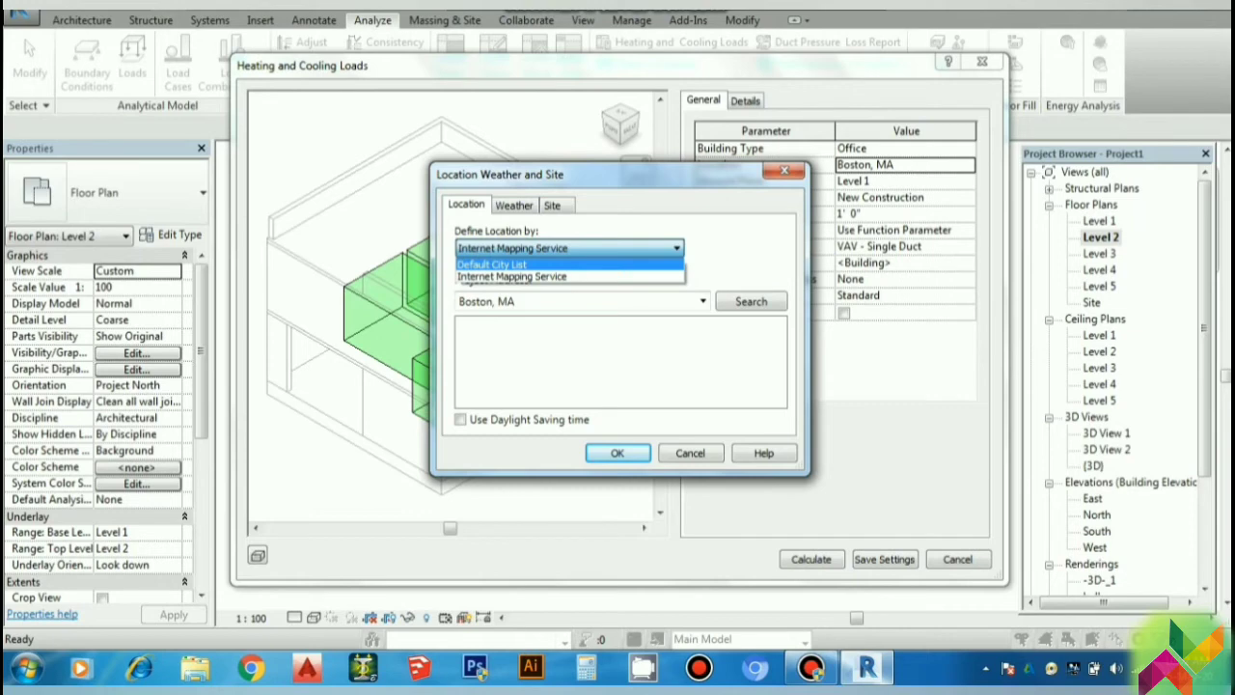
{"action": "left_click", "coordinate": [492, 263]}
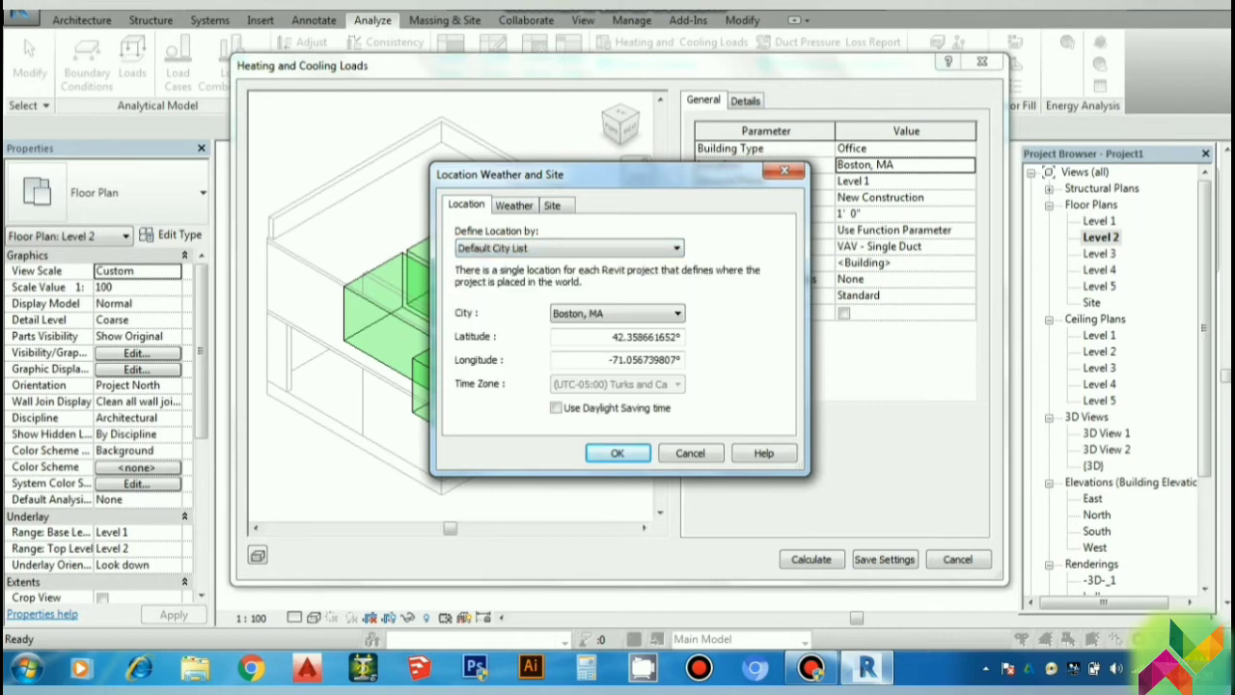
{"action": "left_click", "coordinate": [677, 313]}
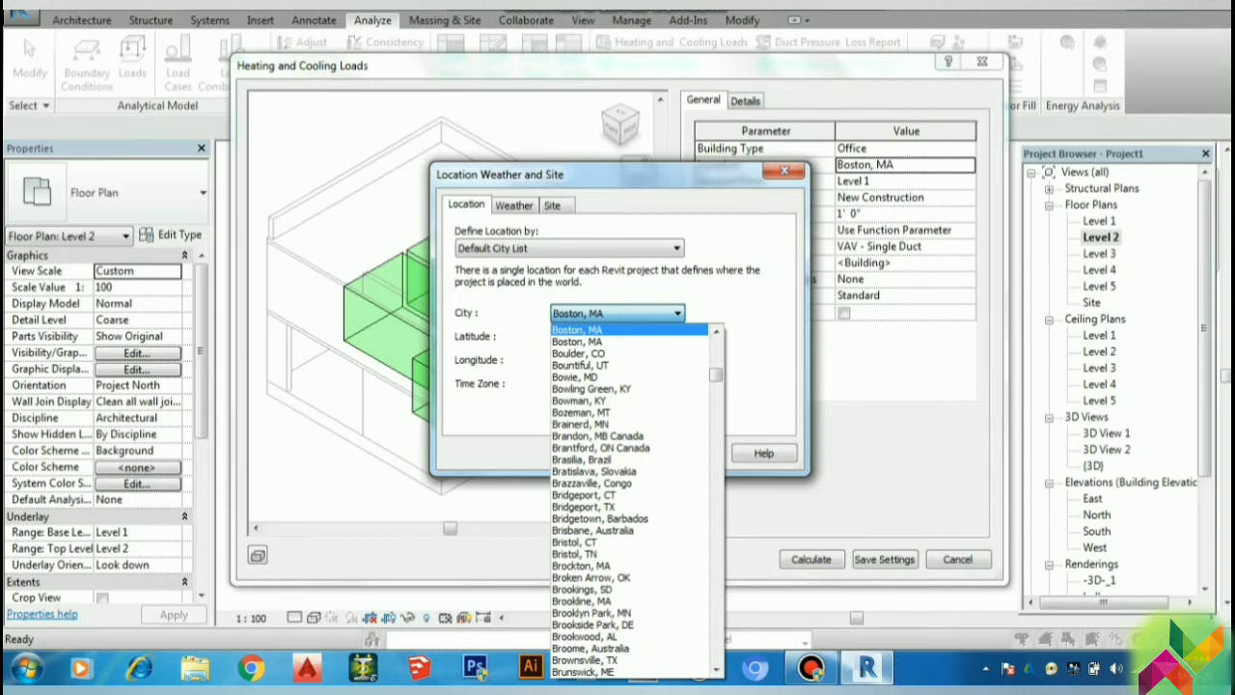
{"action": "key", "text": "s"}
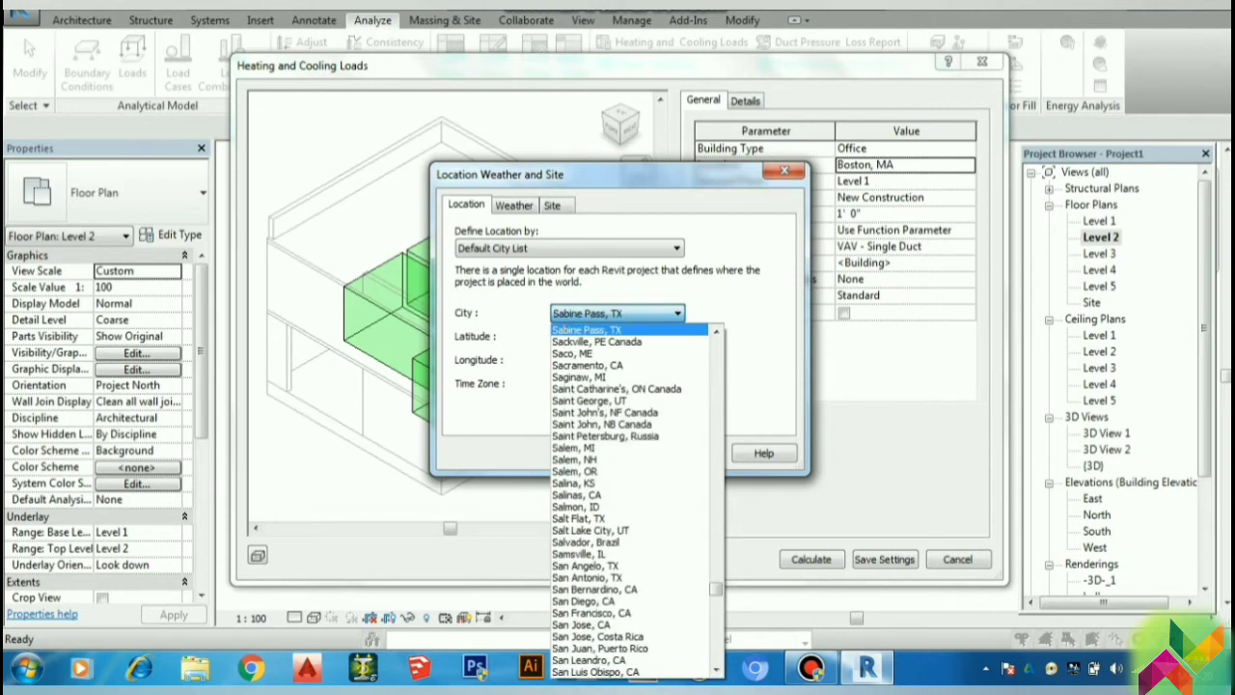
{"action": "key", "text": "l"}
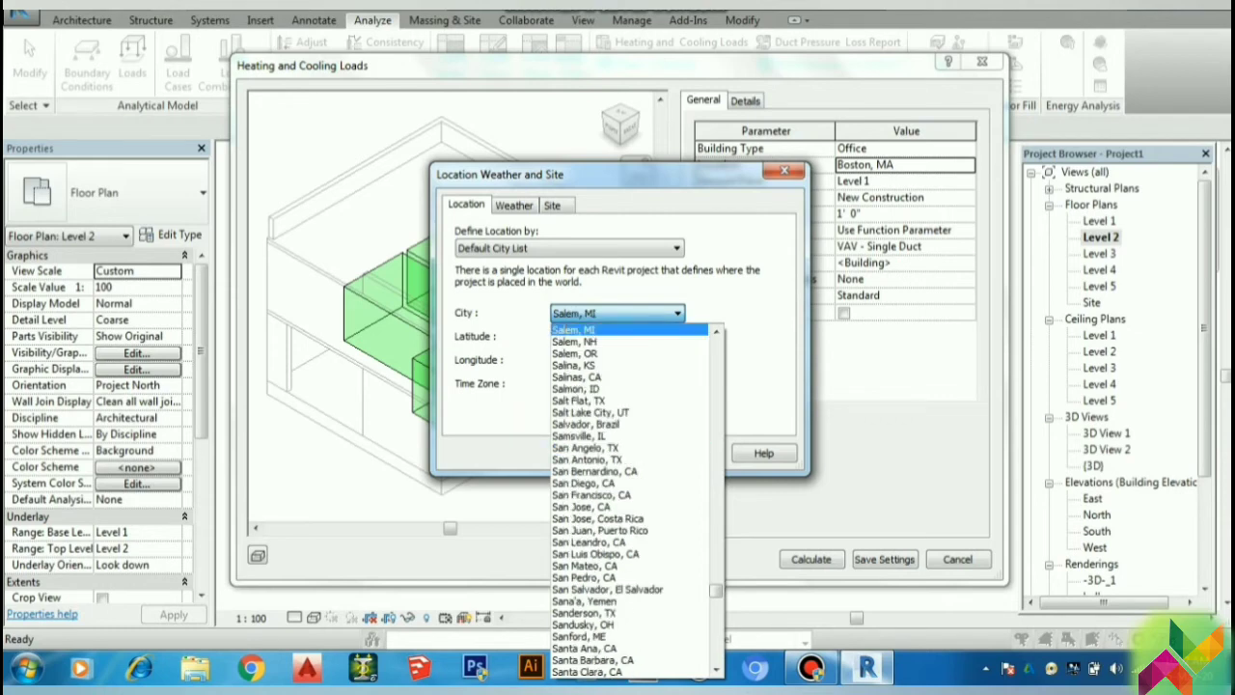
{"action": "key", "text": "Return"}
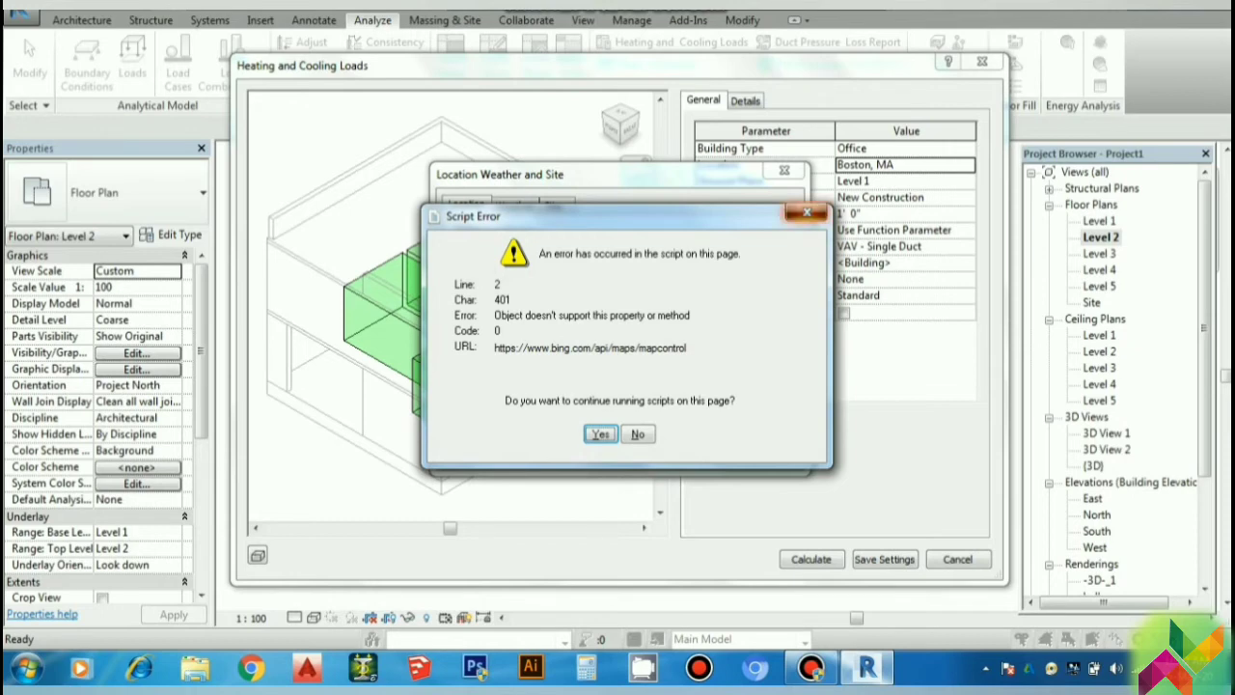
{"action": "key", "text": "Return"}
{"action": "key", "text": "Return"}
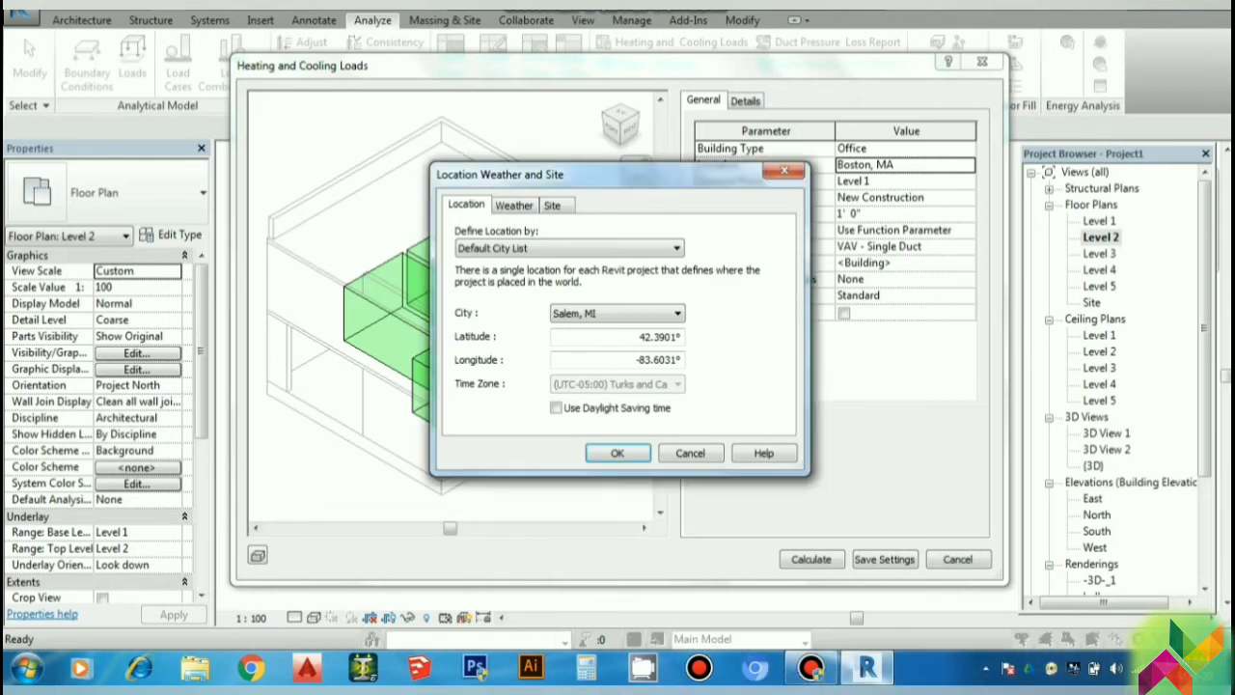
{"action": "key", "text": "alt+Down"}
{"action": "key", "text": "Return"}
- Review the Weather and Site tabs, then confirm Salem, NH as the project location
{"action": "key", "text": "ctrl+Tab"}
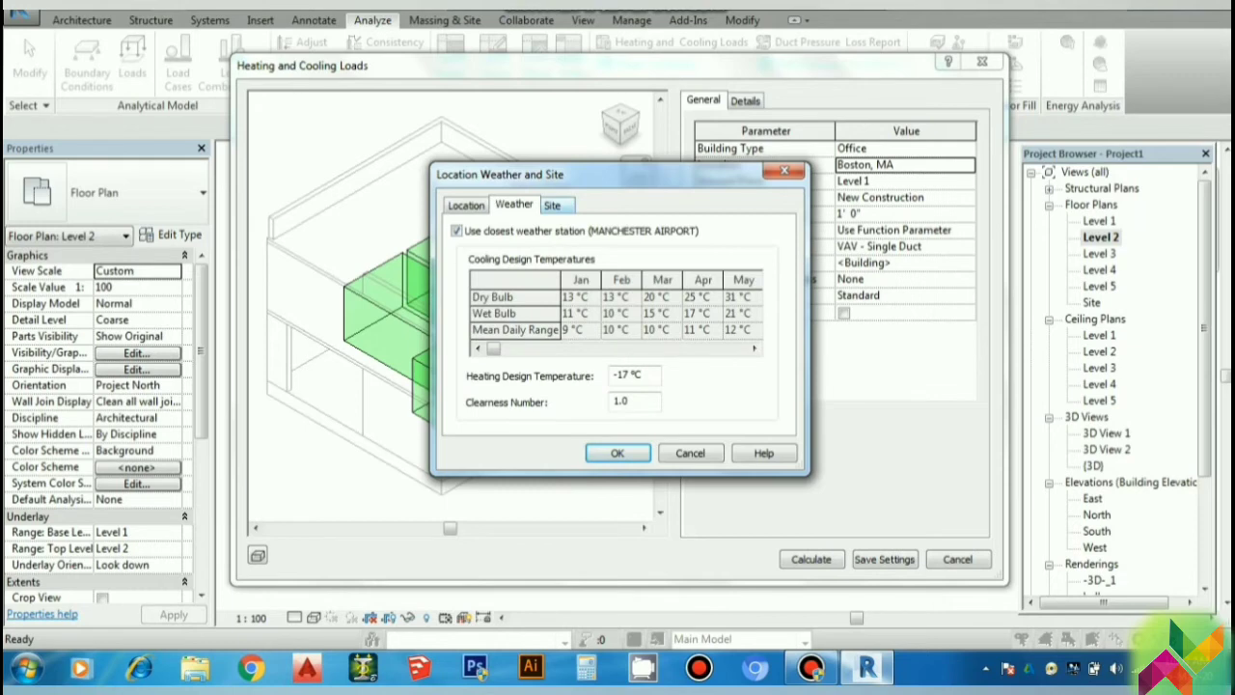
{"action": "left_click", "coordinate": [552, 204]}
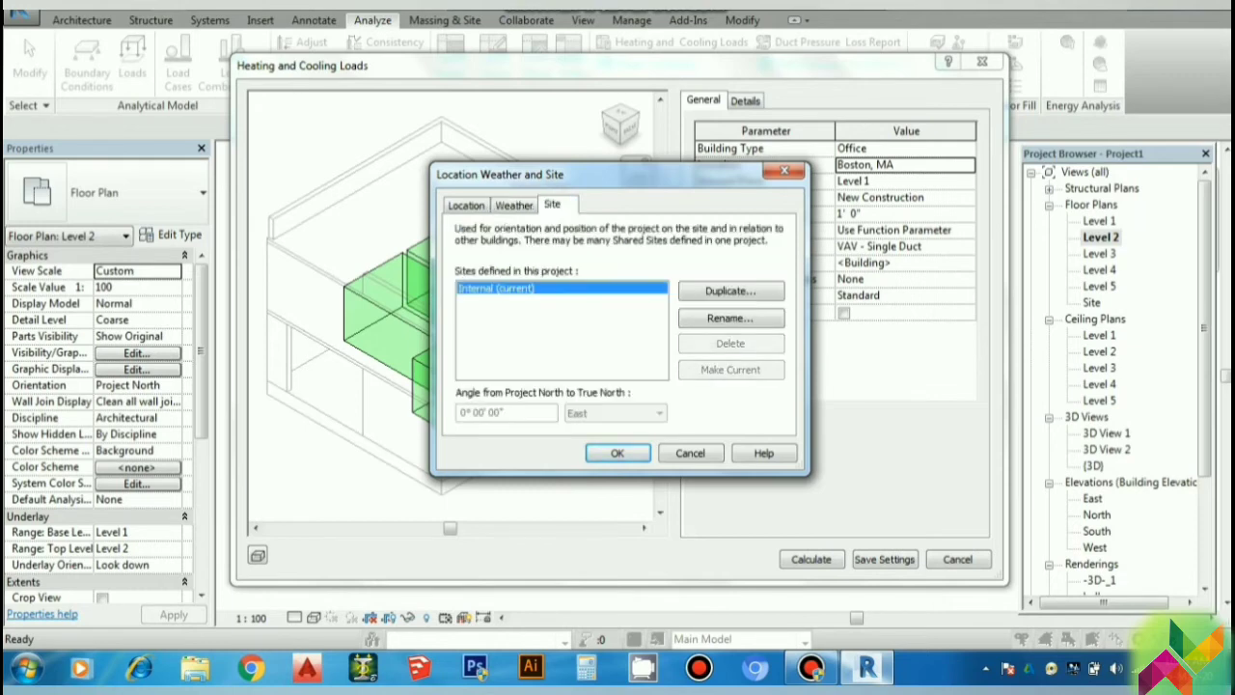
{"action": "key", "text": "ctrl+Tab"}
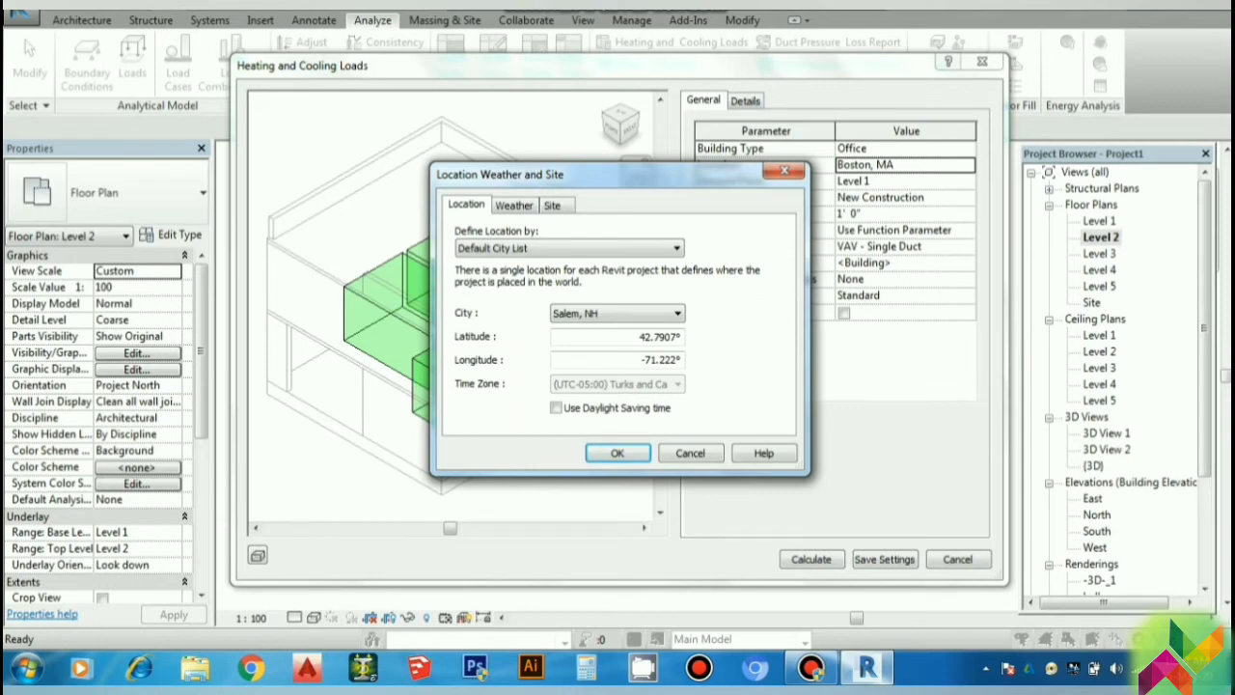
{"action": "left_click", "coordinate": [617, 453]}
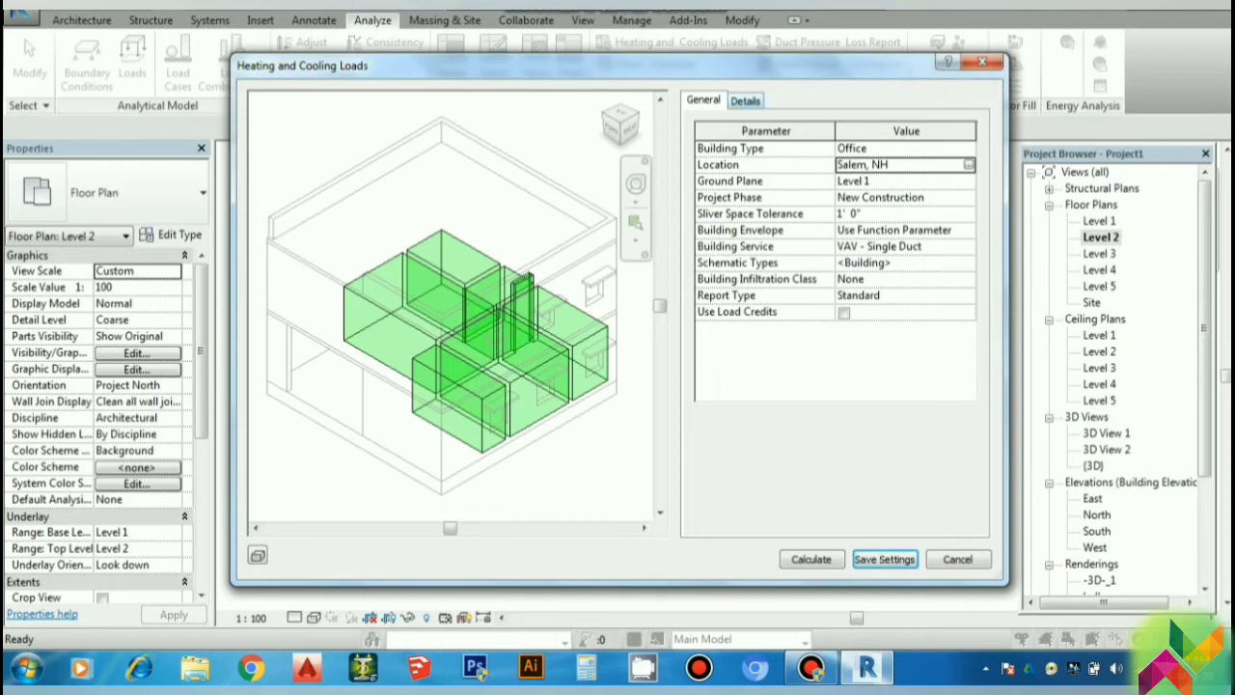
- In Details, expand the Default, 1 and 2 nodes and select 3 Space to view its loads
{"action": "left_click", "coordinate": [745, 100]}
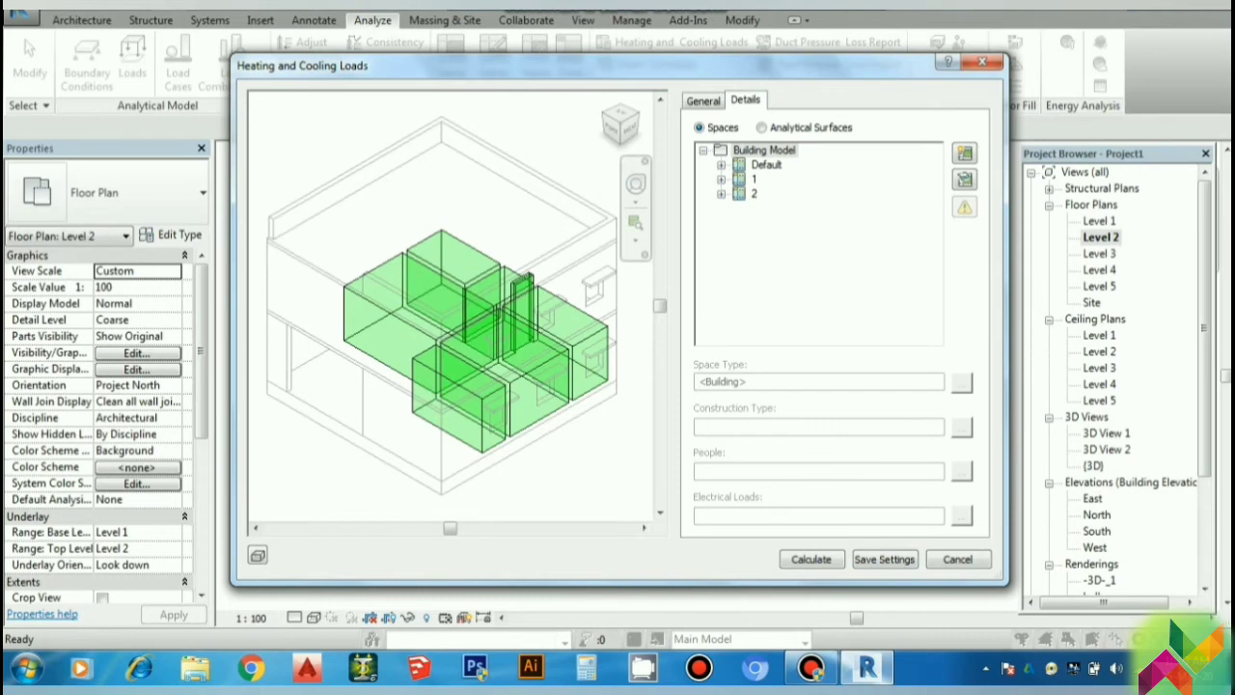
{"action": "left_click", "coordinate": [721, 164]}
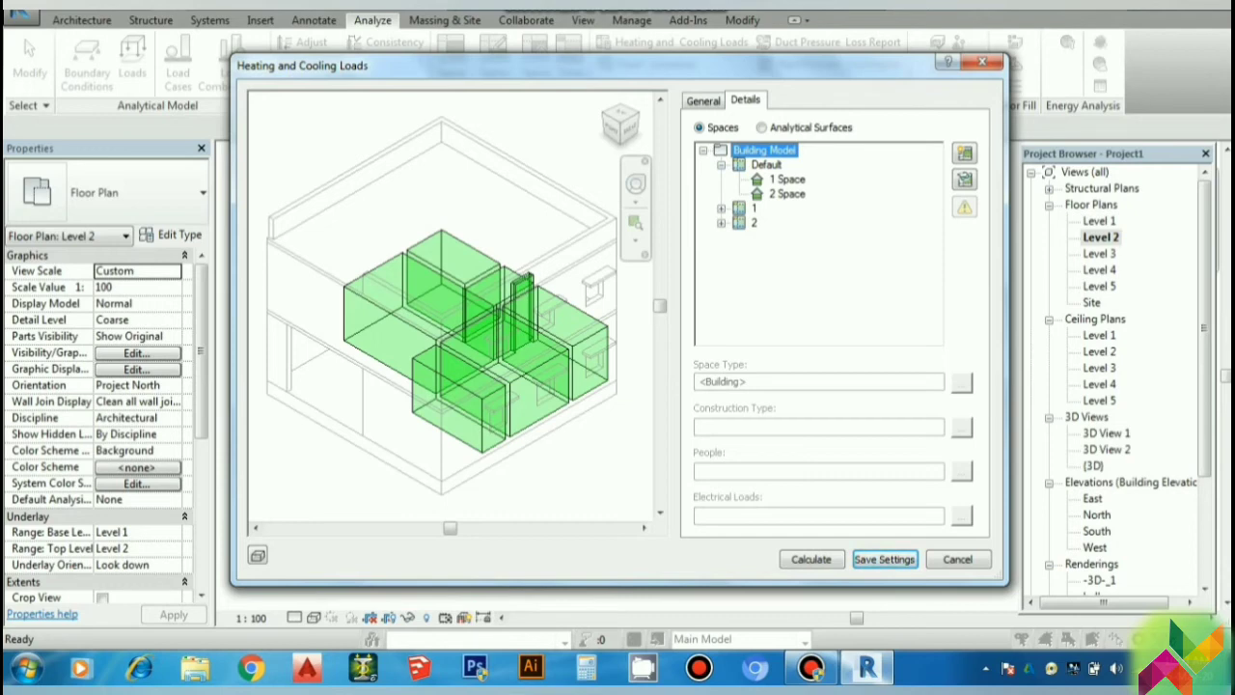
{"action": "left_click", "coordinate": [721, 207]}
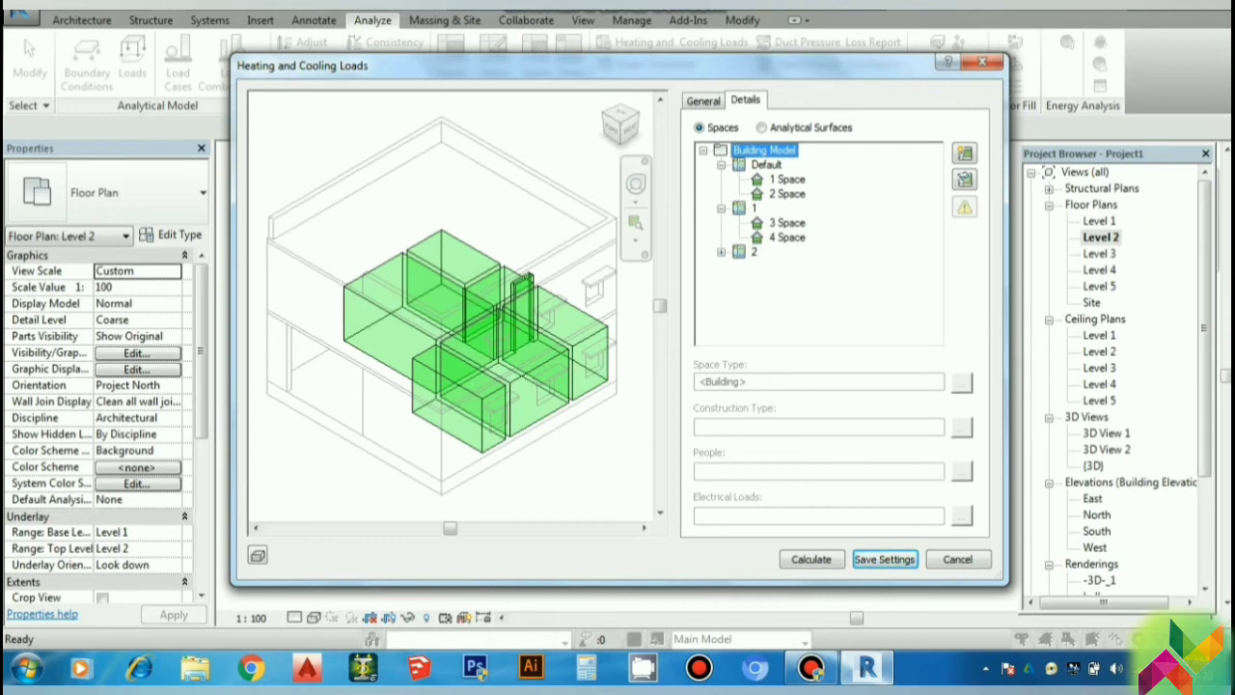
{"action": "left_click", "coordinate": [721, 250]}
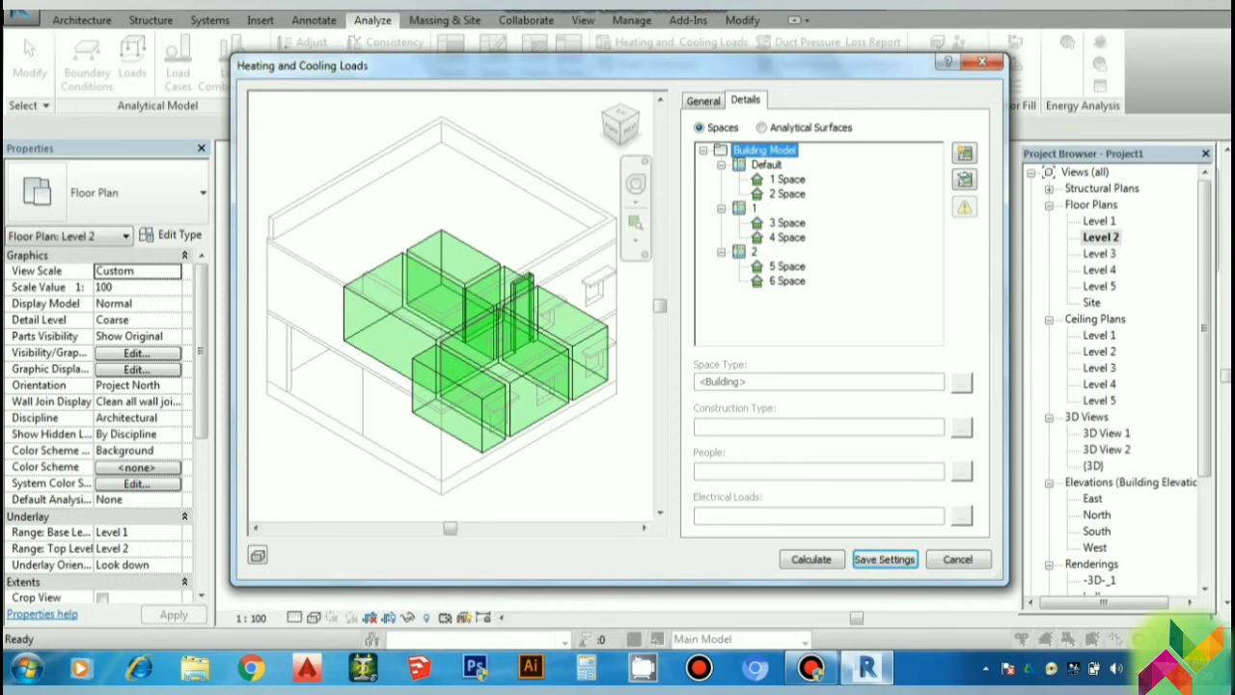
{"action": "left_click", "coordinate": [786, 223]}
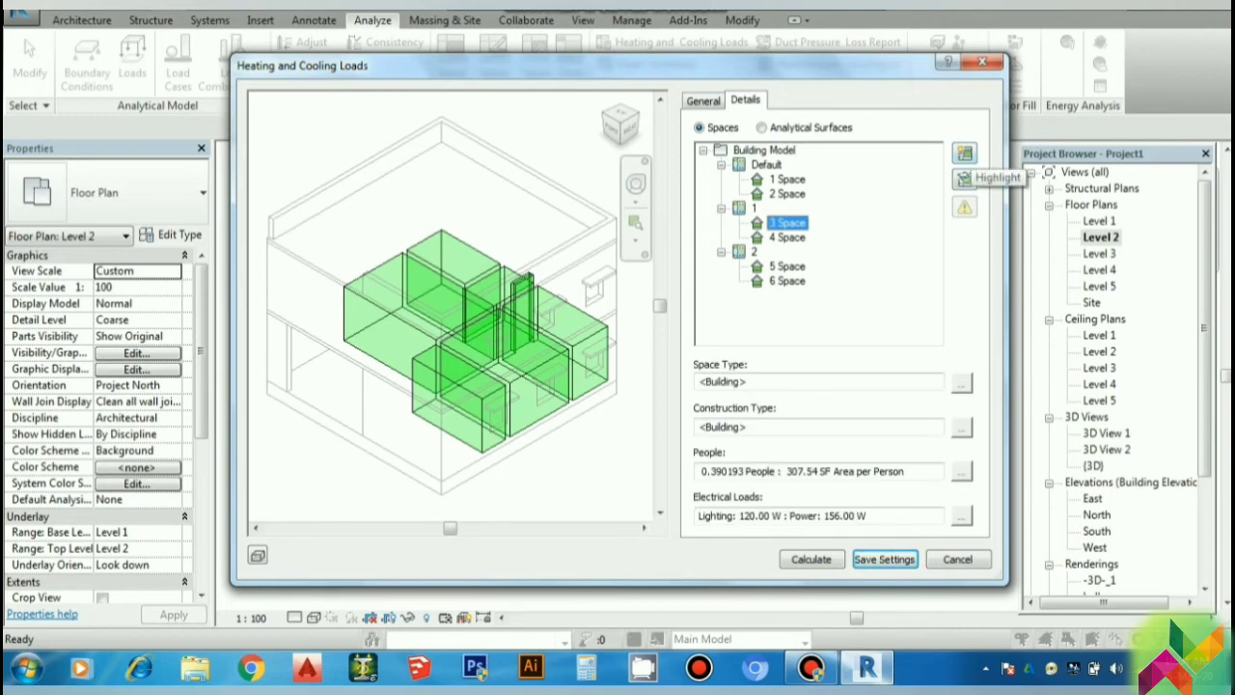
{"action": "left_click", "coordinate": [964, 179]}
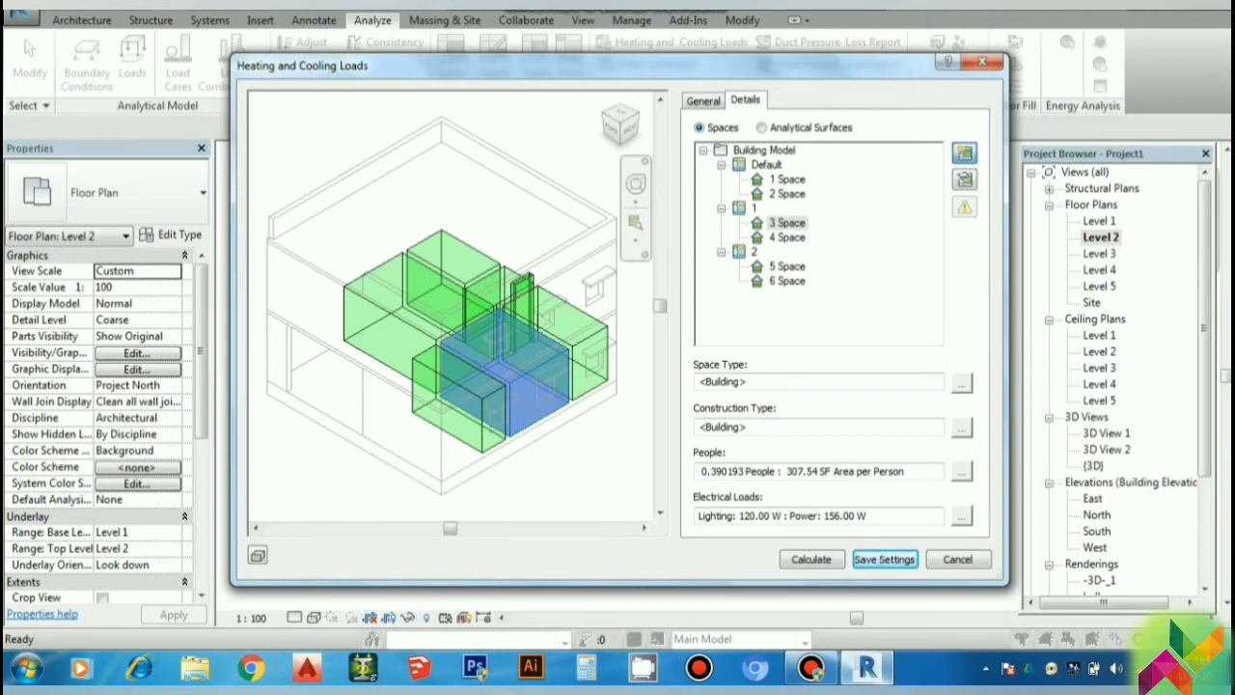
{"action": "left_click", "coordinate": [787, 236]}
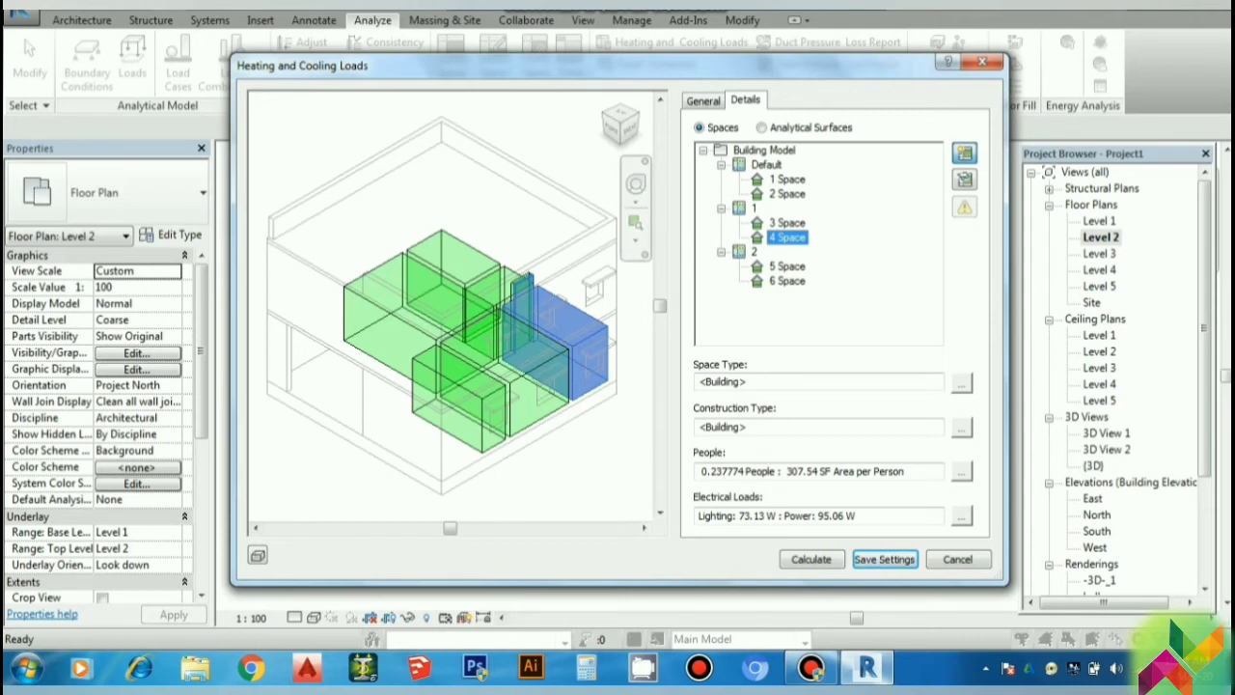
{"action": "left_click", "coordinate": [786, 222]}
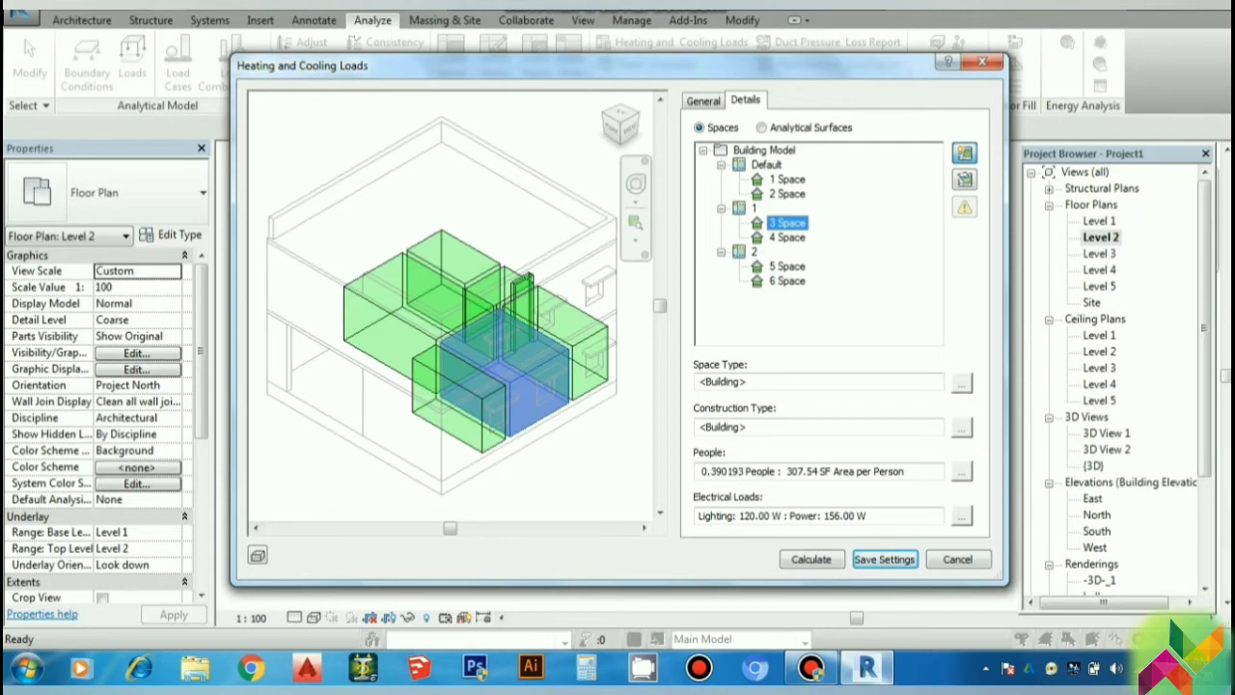
{"action": "left_click", "coordinate": [787, 236]}
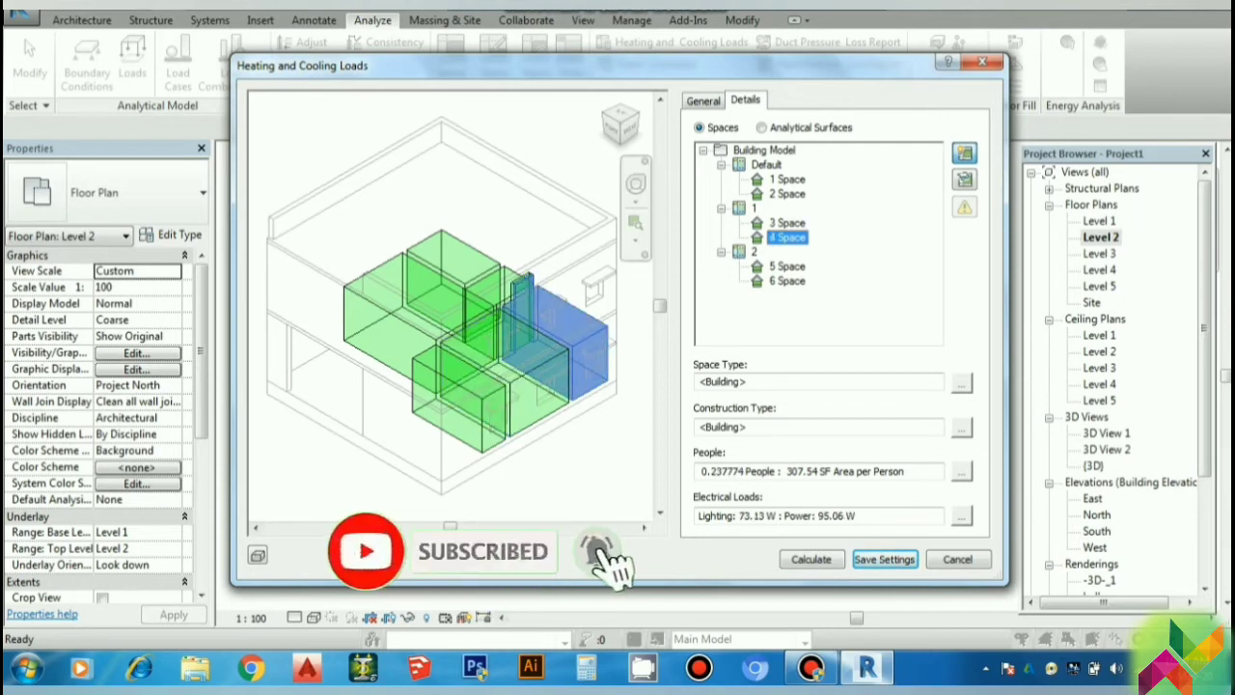
{"action": "left_click", "coordinate": [787, 266]}
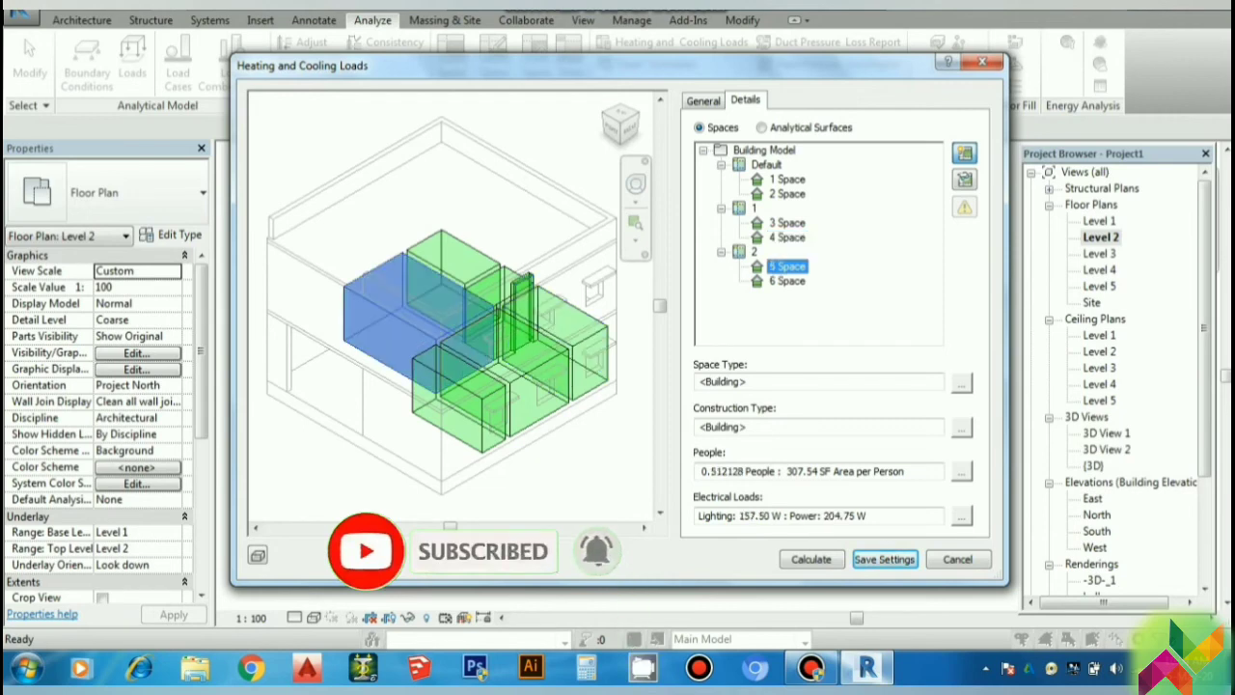
{"action": "left_click", "coordinate": [786, 280]}
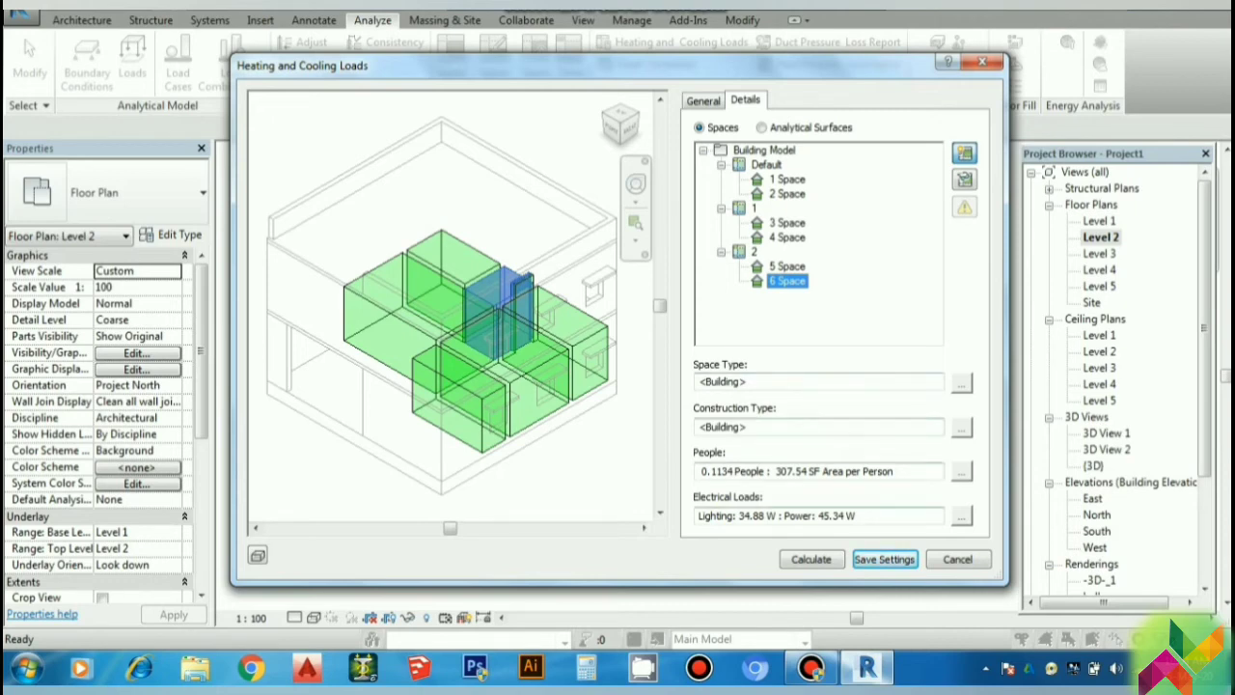
{"action": "left_click", "coordinate": [787, 222]}
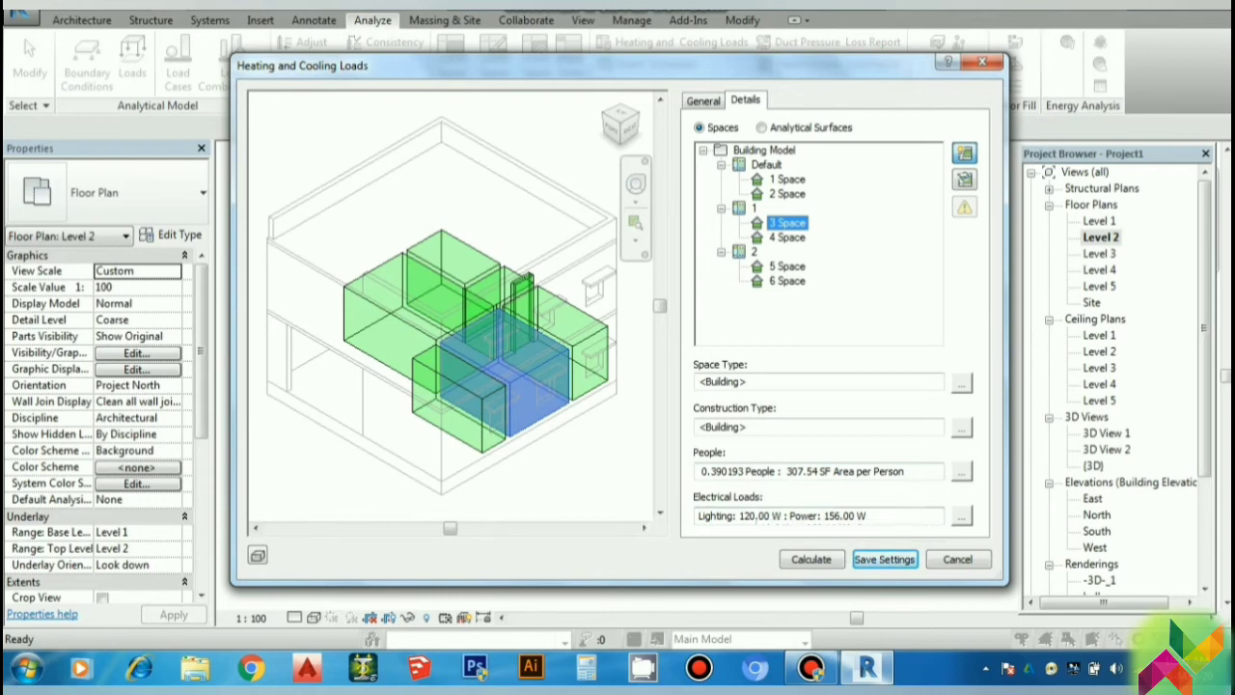
- Set 3 Space's occupancy to Specified with 2 people
{"action": "left_click", "coordinate": [961, 471]}
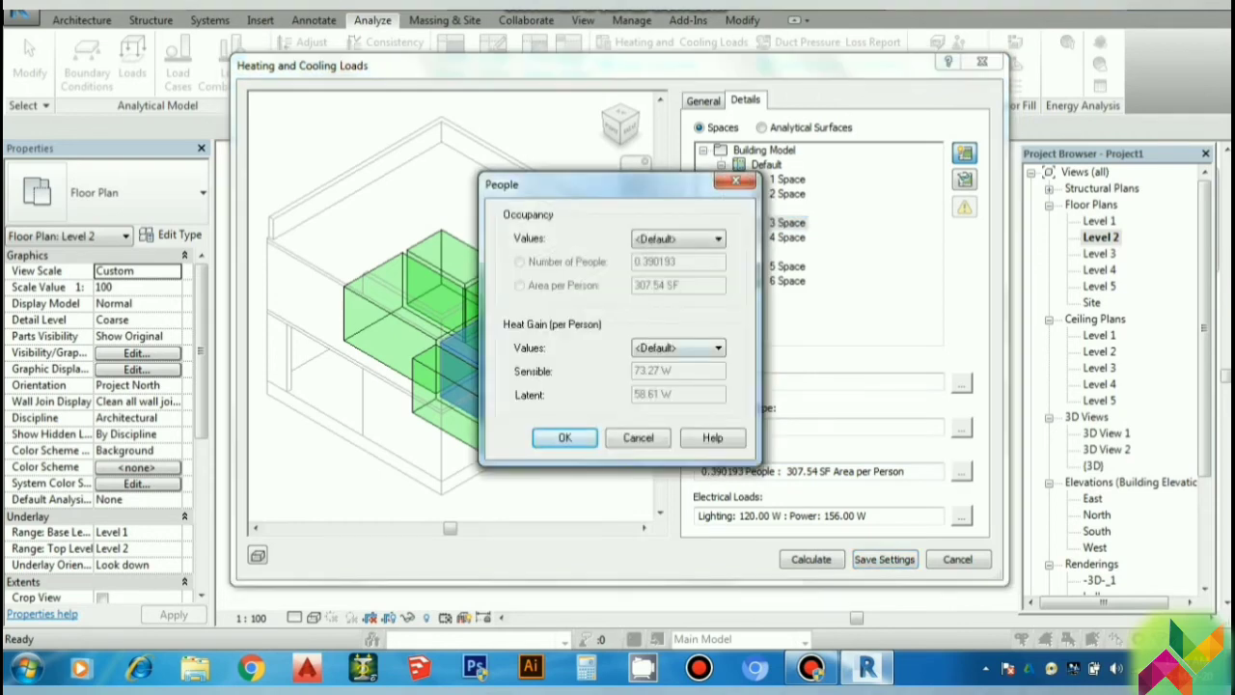
{"action": "left_click", "coordinate": [678, 239]}
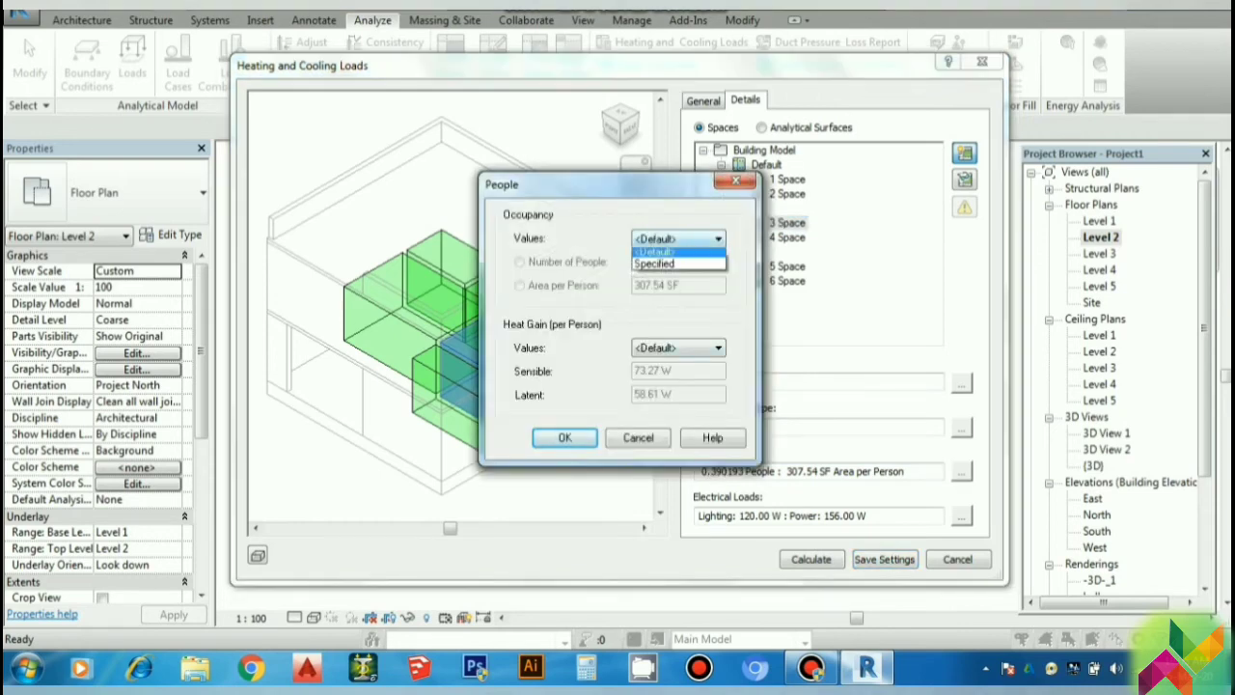
{"action": "left_click", "coordinate": [666, 266]}
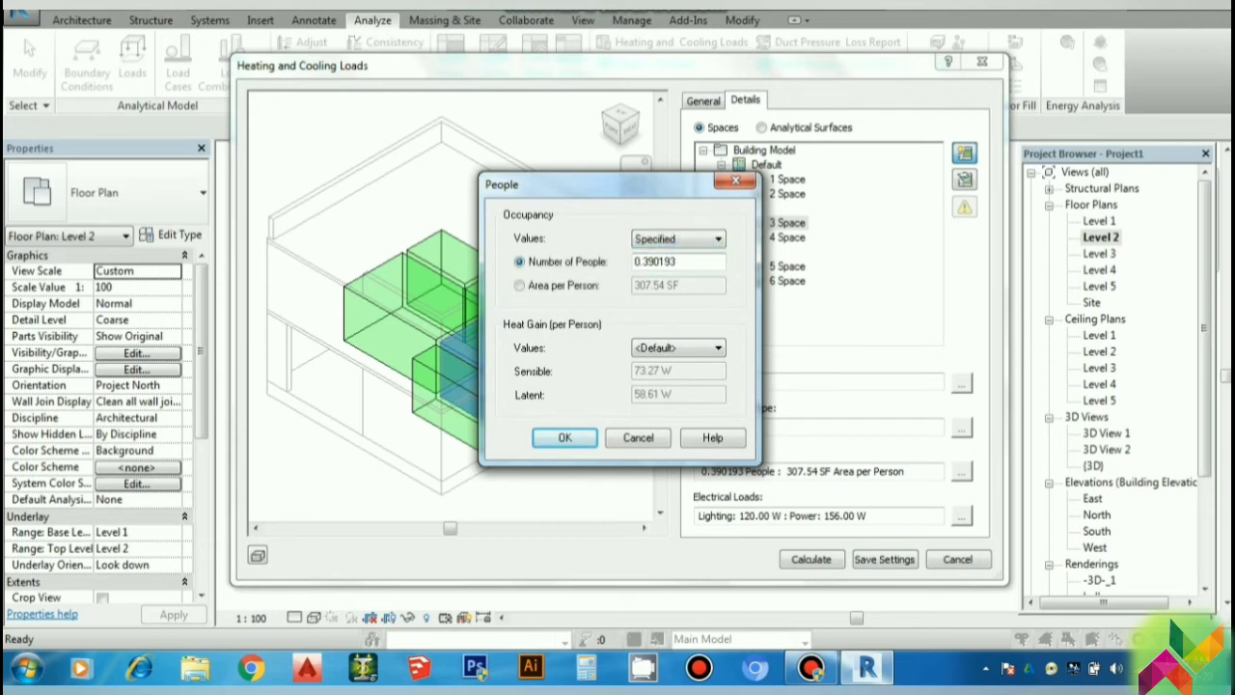
{"action": "left_click_drag", "start_coordinate": [677, 262], "coordinate": [634, 261]}
{"action": "type", "text": "2"}
{"action": "key", "text": "Return"}
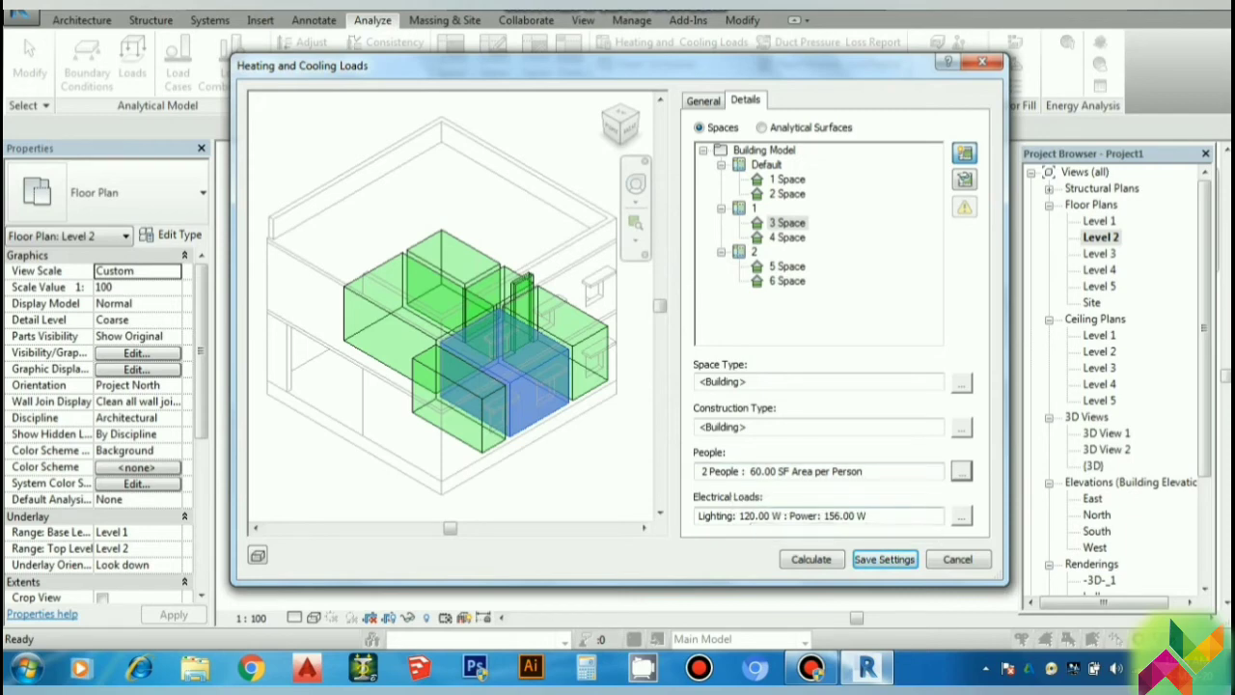
- Set 3 Space's lighting to a Specified total load of 200 W, replacing 120 W
{"action": "left_click", "coordinate": [962, 517]}
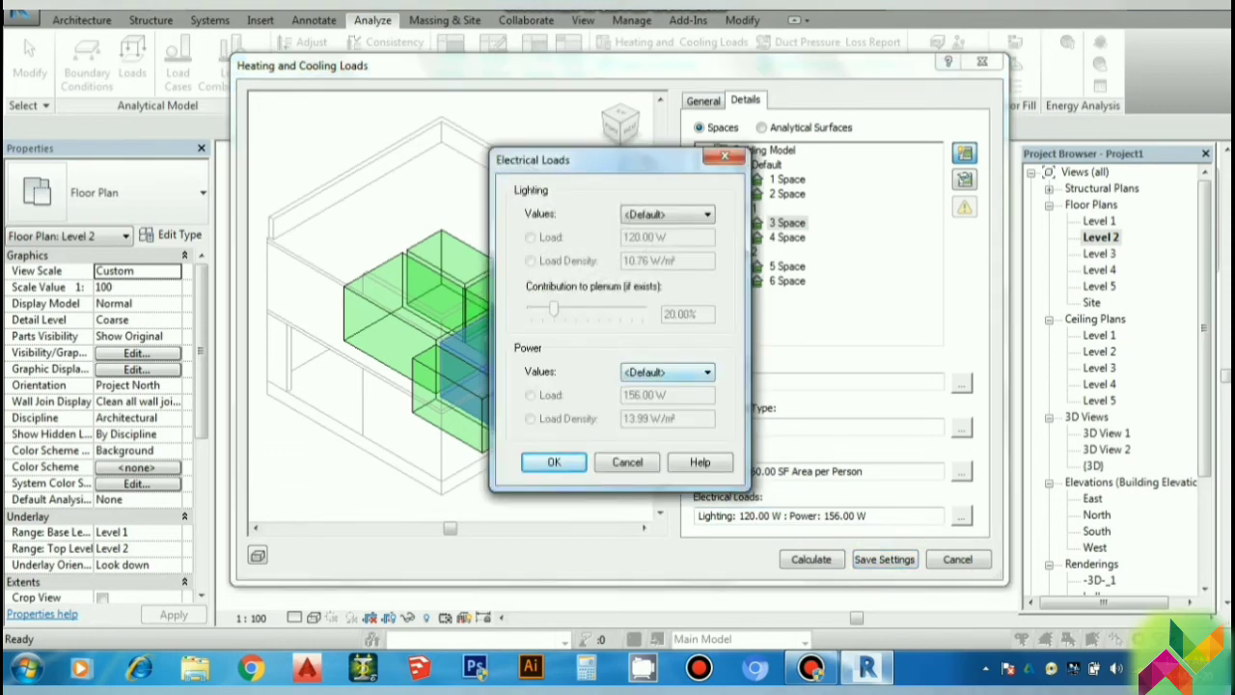
{"action": "left_click", "coordinate": [668, 214]}
{"action": "left_click", "coordinate": [666, 242]}
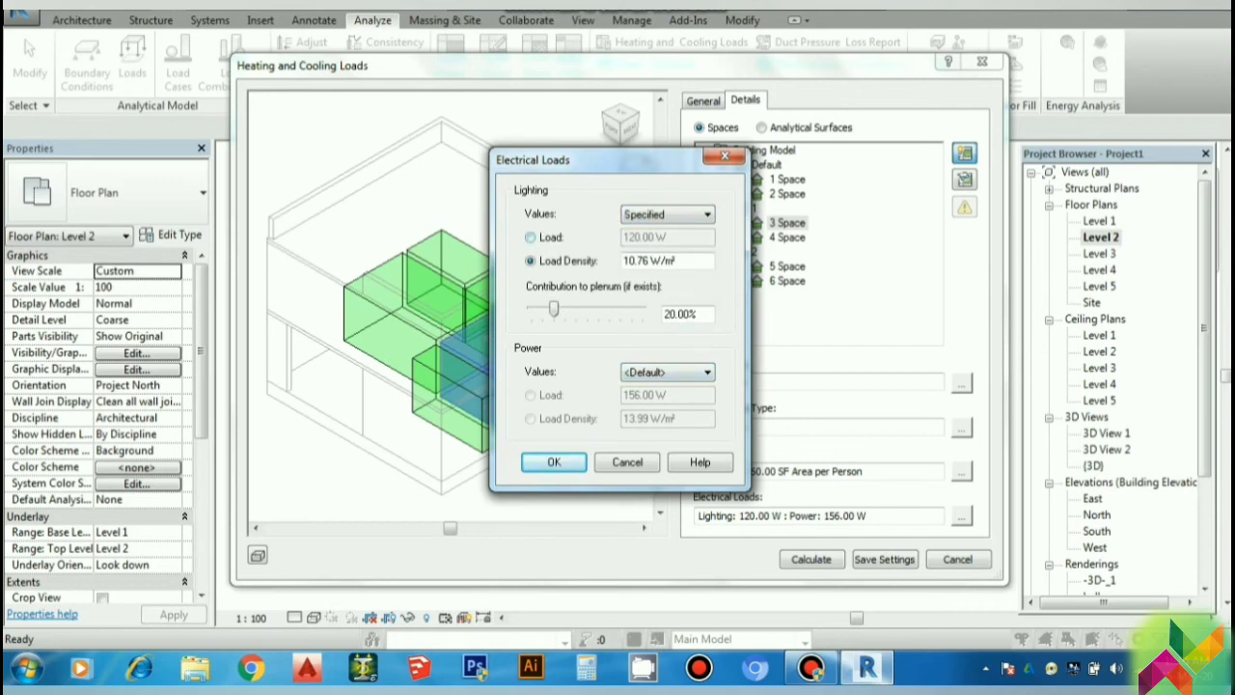
{"action": "left_click", "coordinate": [530, 236]}
{"action": "double_click", "coordinate": [644, 237]}
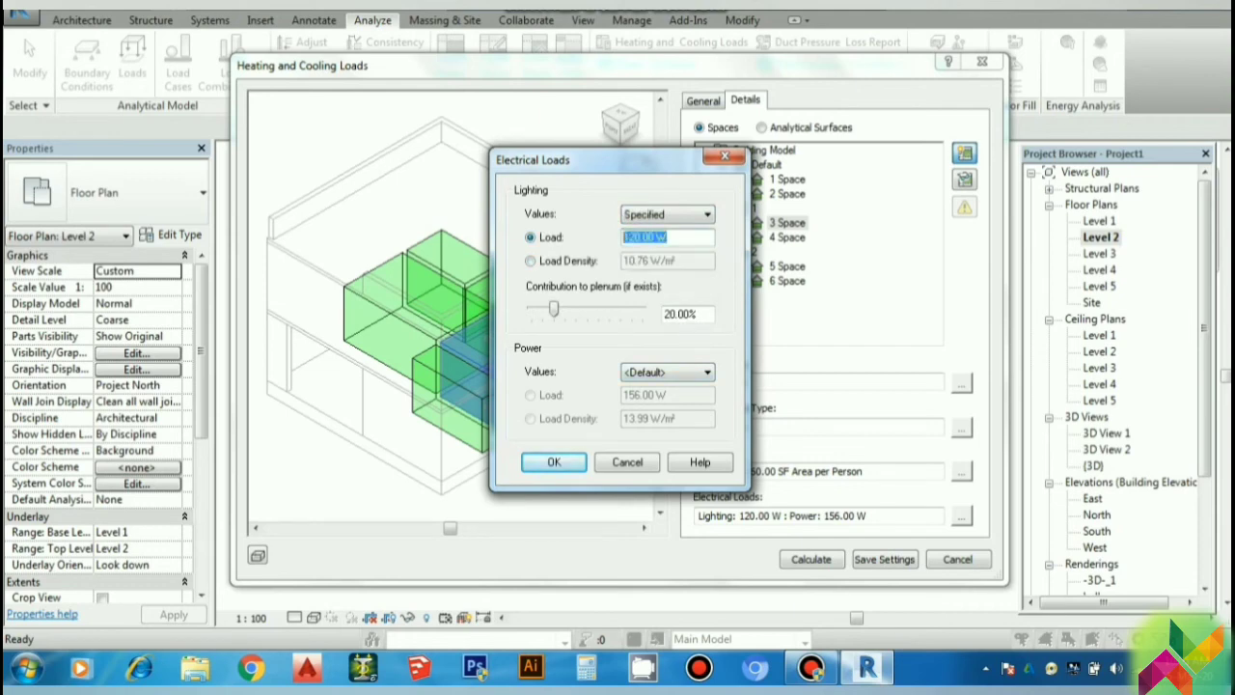
{"action": "type", "text": "200"}
{"action": "key", "text": "Return"}
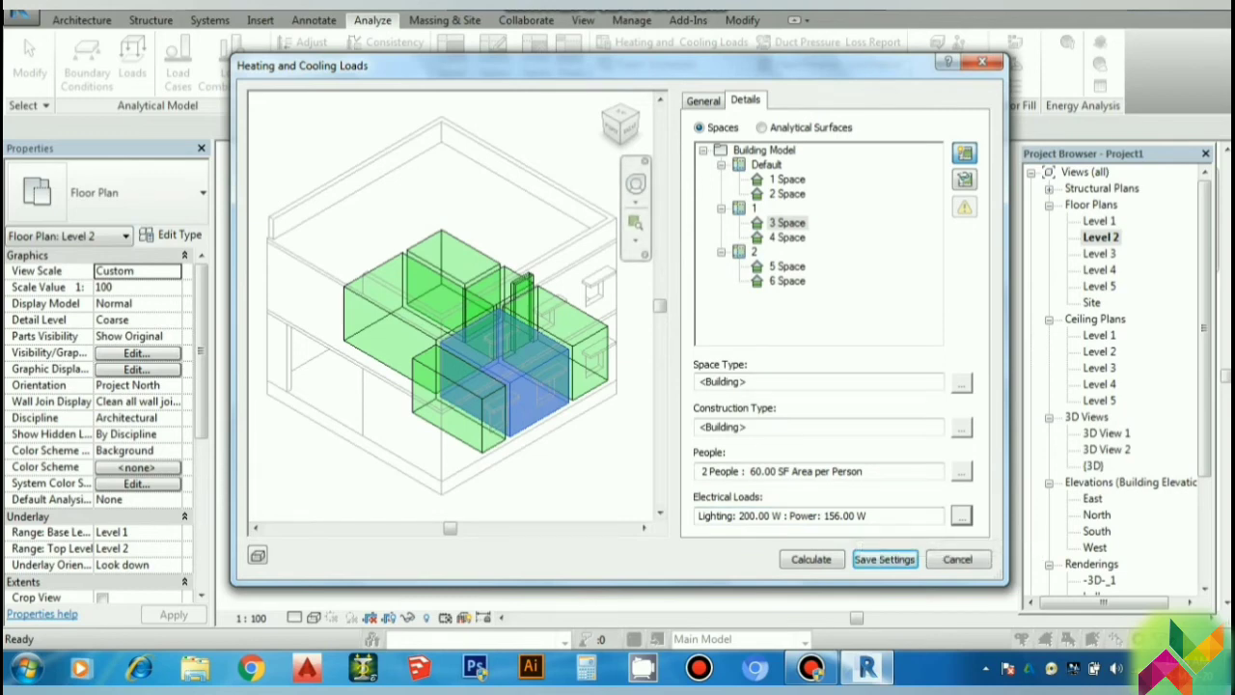
- Select 4 Space and set its occupancy to Specified with 1 person
{"action": "left_click", "coordinate": [787, 237]}
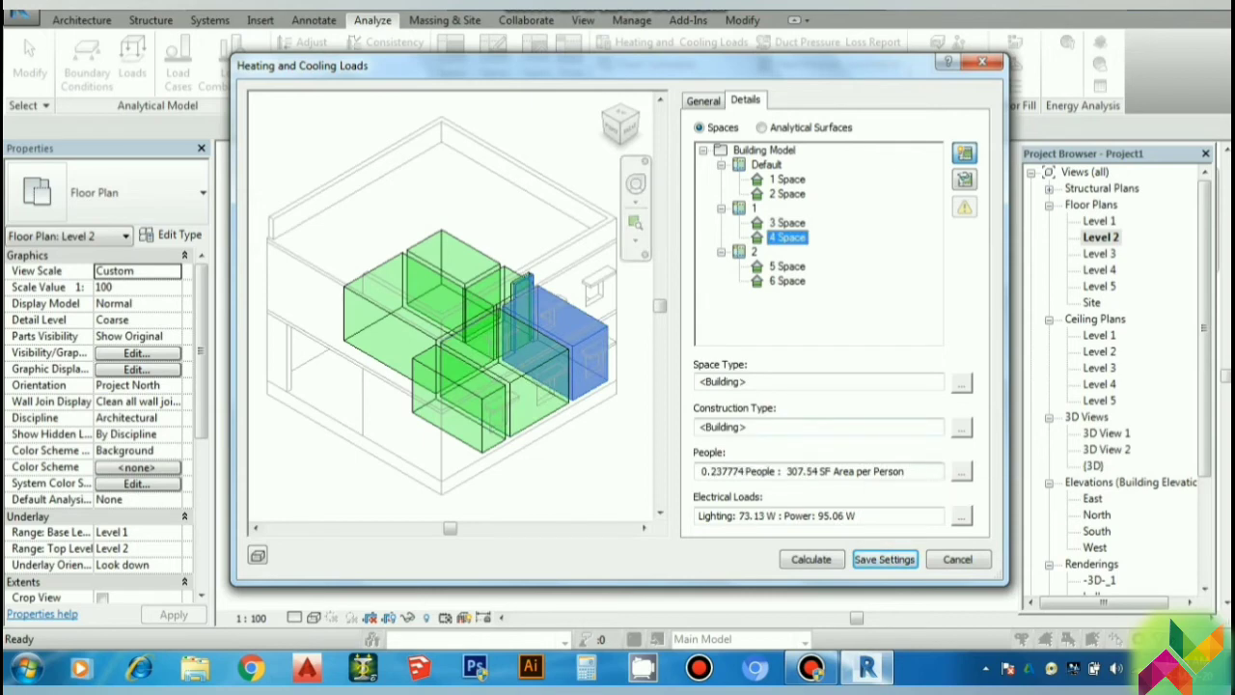
{"action": "left_click", "coordinate": [961, 471]}
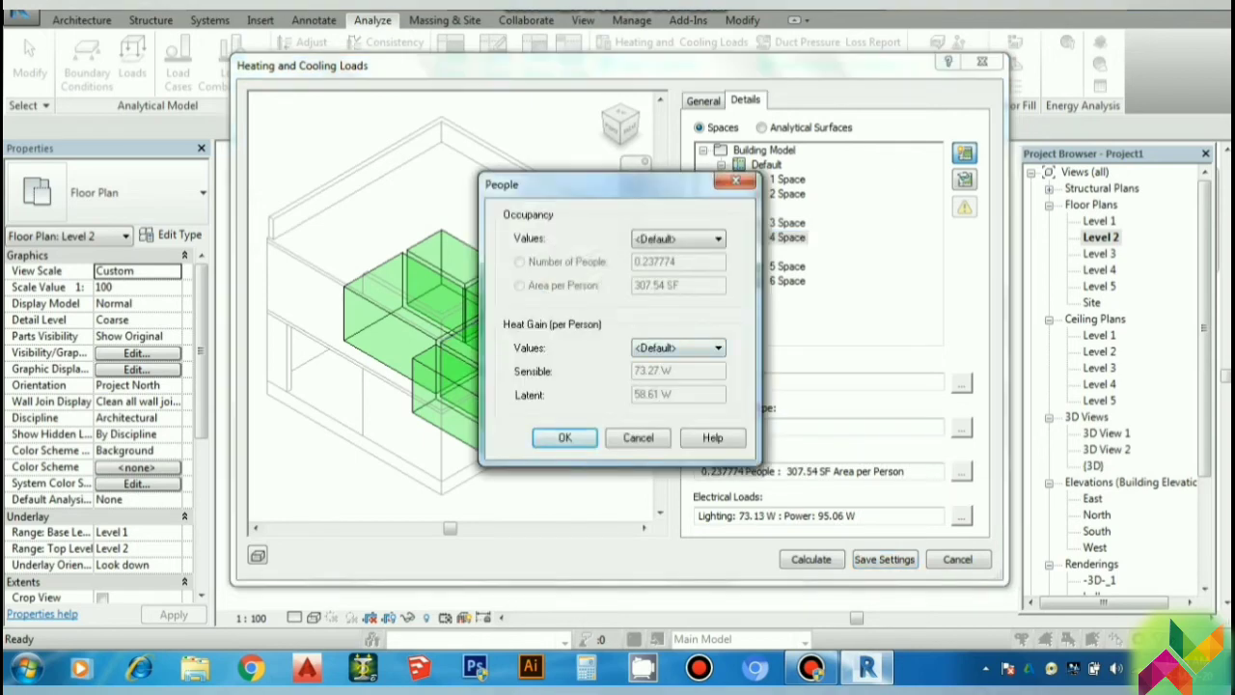
{"action": "left_click", "coordinate": [718, 238]}
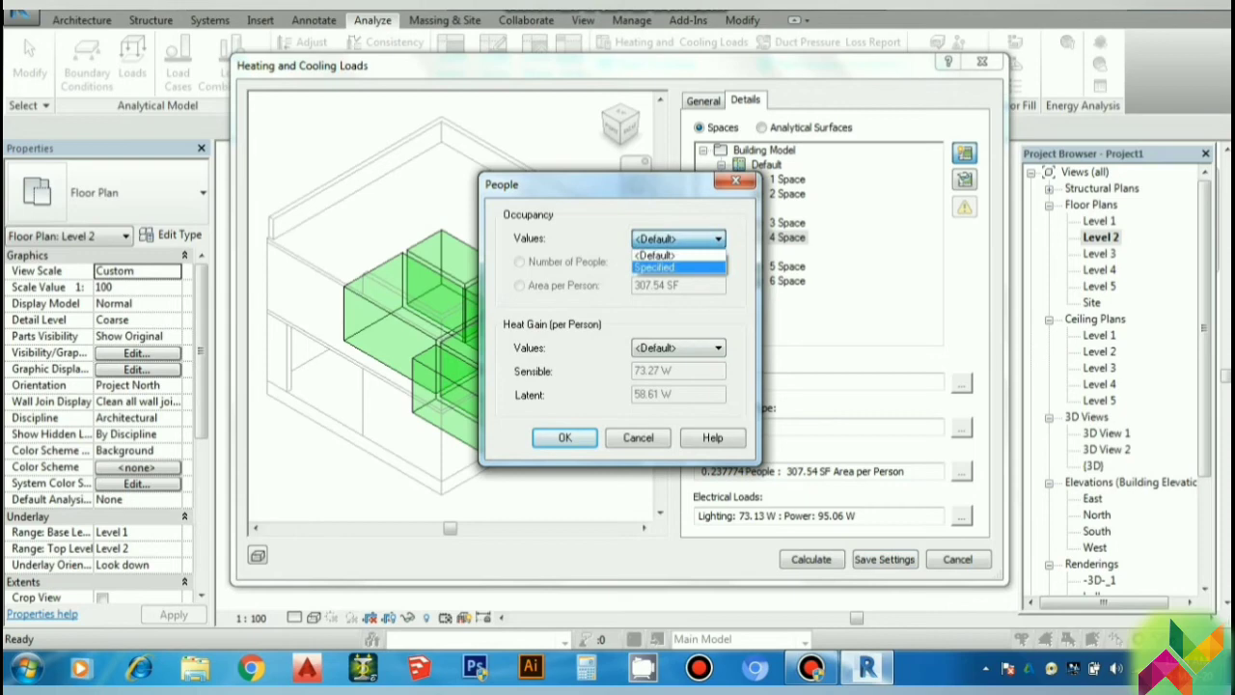
{"action": "left_click", "coordinate": [679, 266]}
{"action": "key", "text": "Tab"}
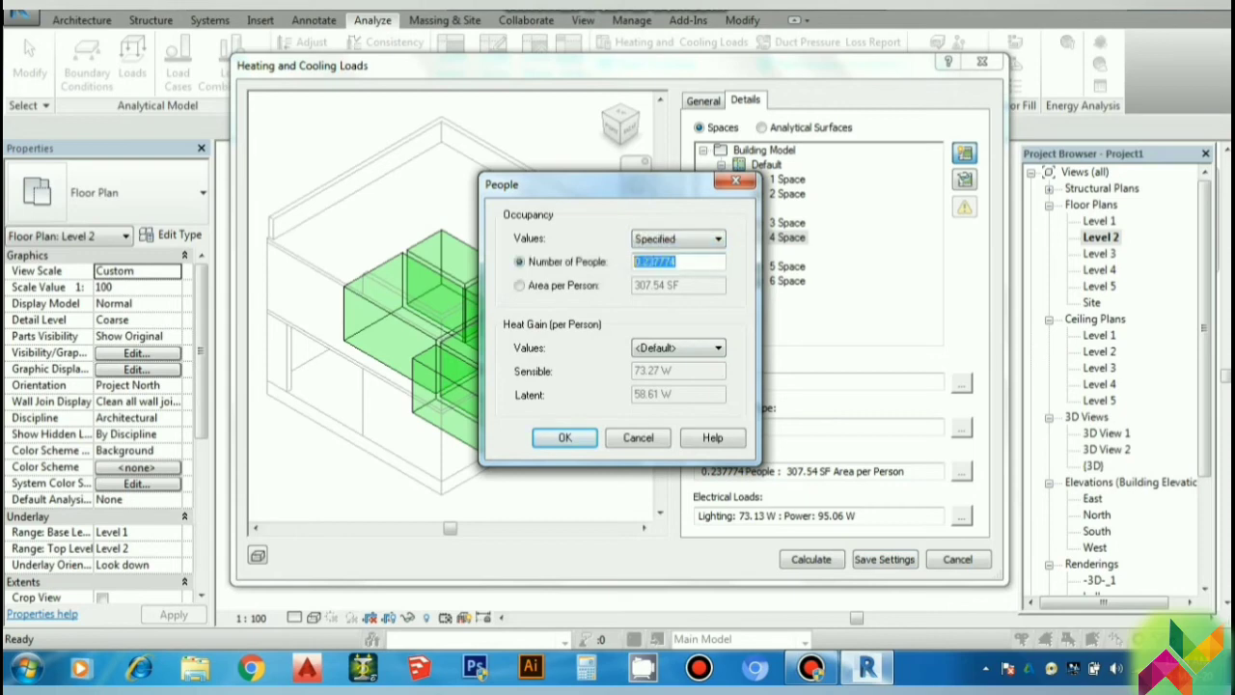
{"action": "type", "text": "1"}
{"action": "key", "text": "Return"}
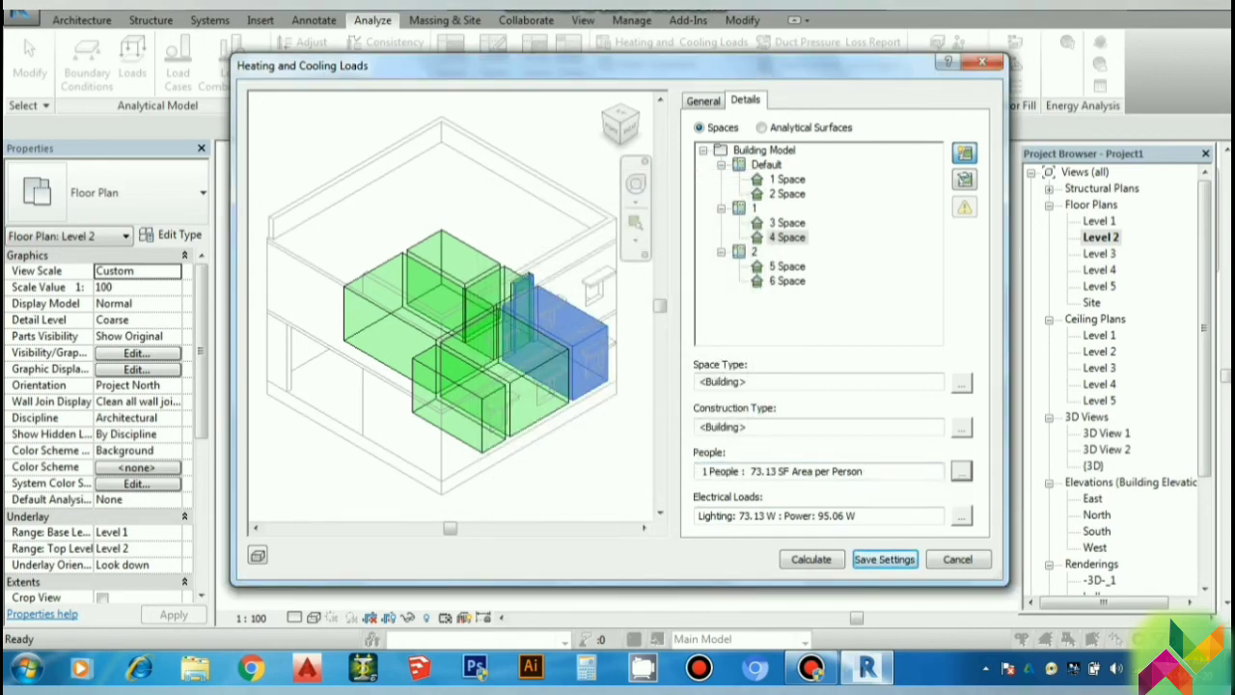
- Set 4 Space's lighting to a Specified total load of 100 W
{"action": "left_click", "coordinate": [962, 517]}
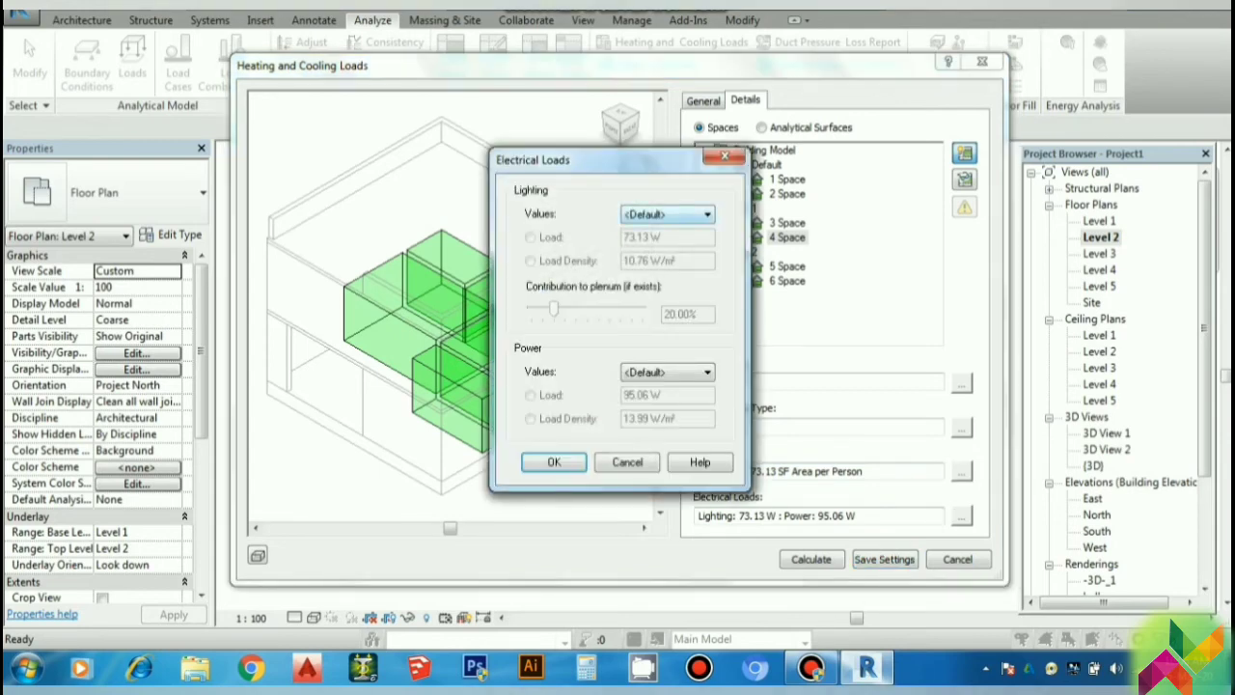
{"action": "left_click", "coordinate": [667, 213]}
{"action": "left_click", "coordinate": [649, 240]}
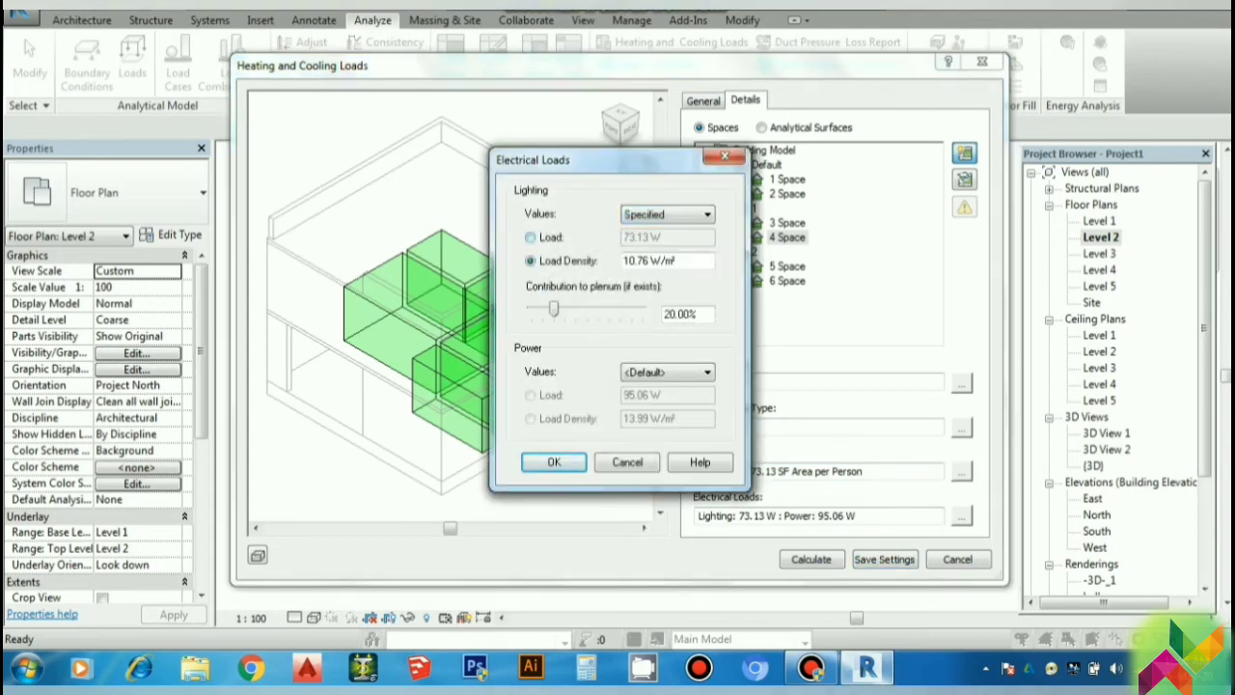
{"action": "left_click", "coordinate": [529, 236]}
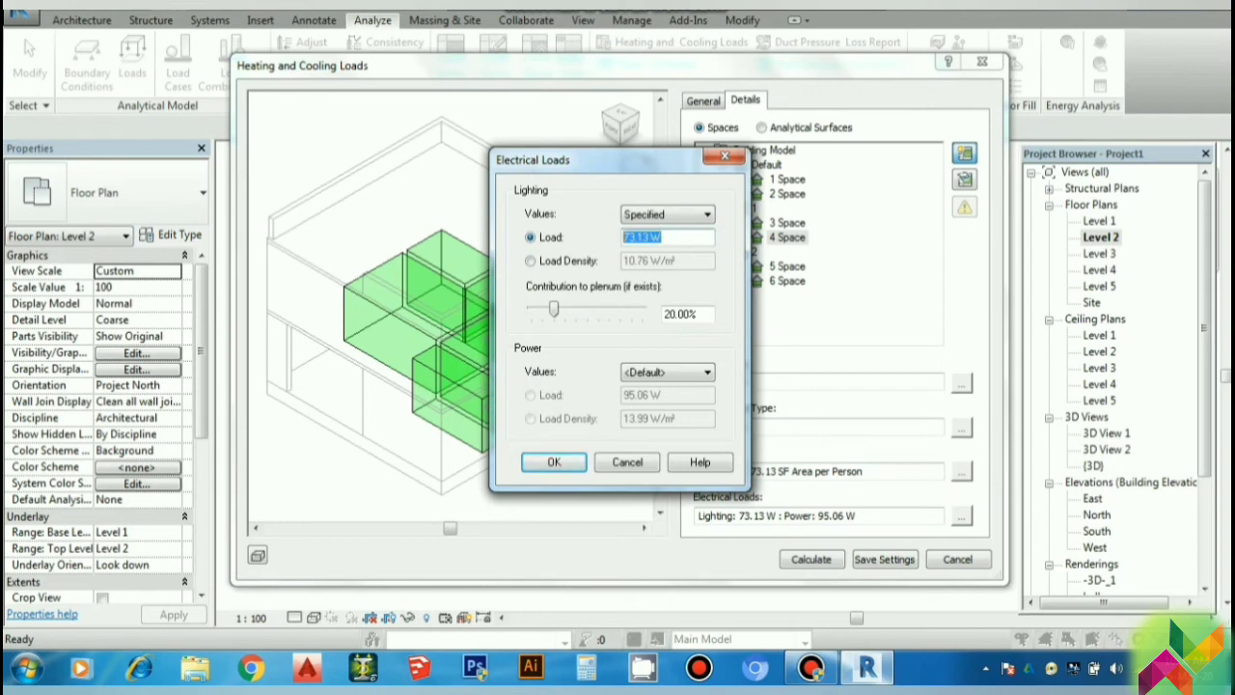
{"action": "type", "text": "100"}
{"action": "key", "text": "Return"}
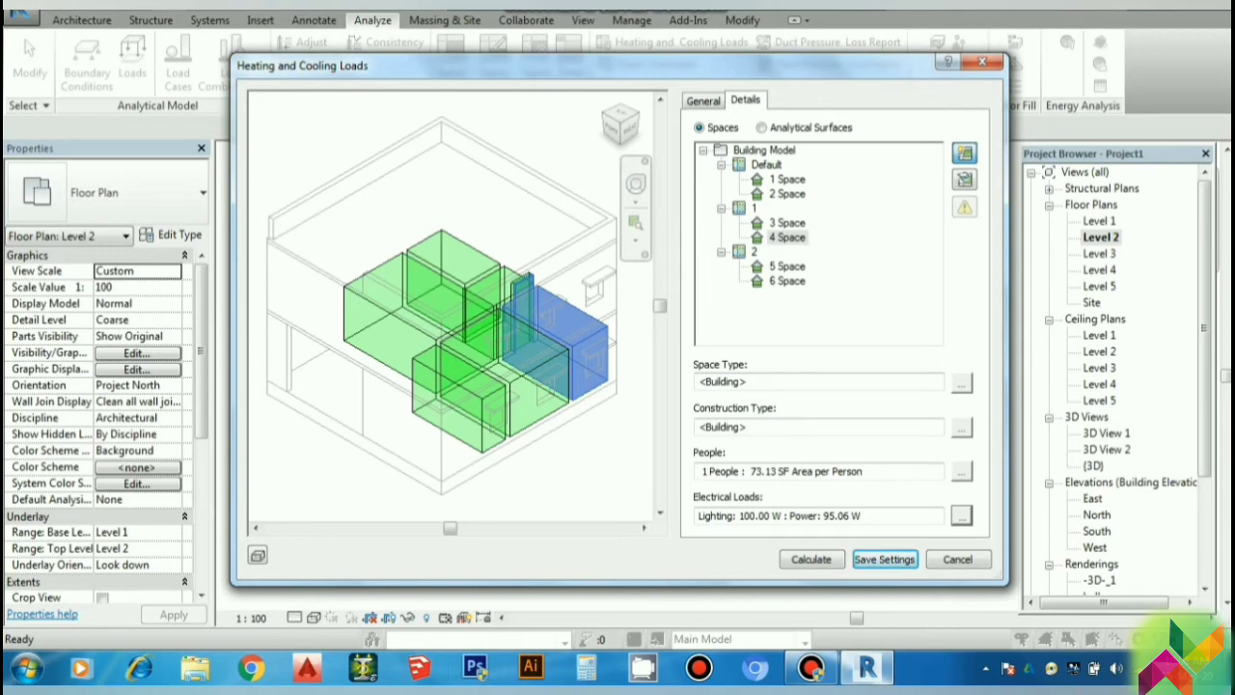
- Select 5 Space and set its occupancy to Specified with 4 people
{"action": "left_click", "coordinate": [787, 265]}
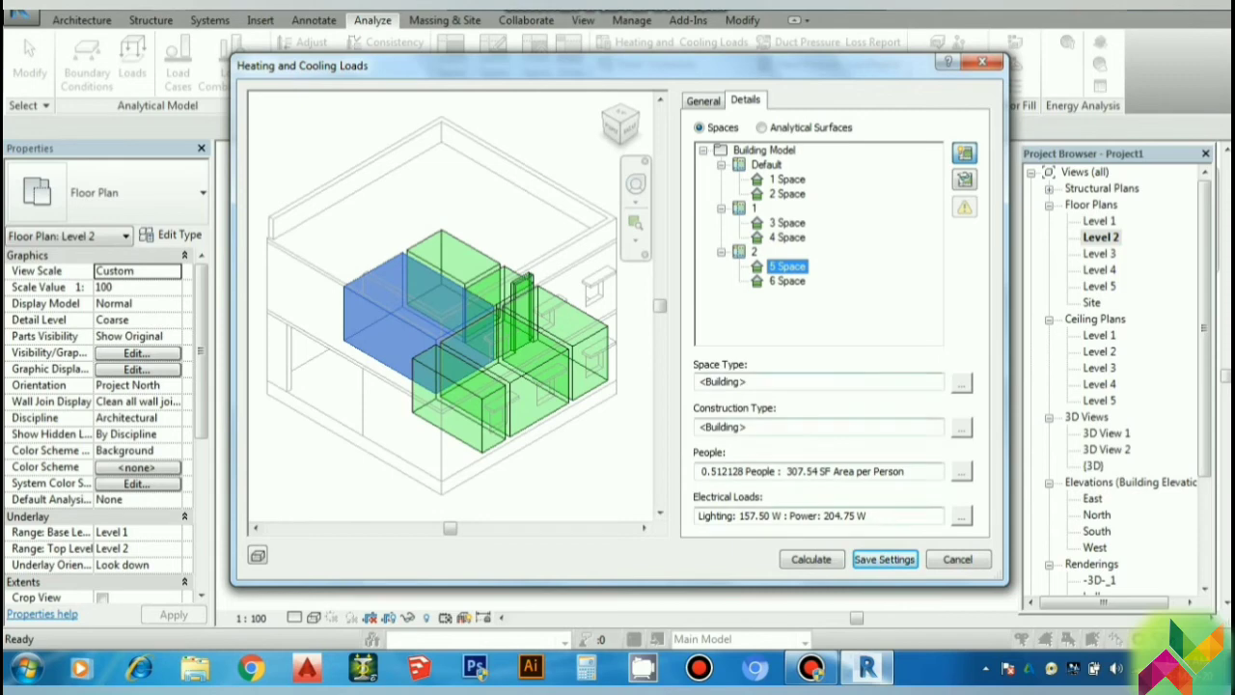
{"action": "left_click", "coordinate": [961, 471]}
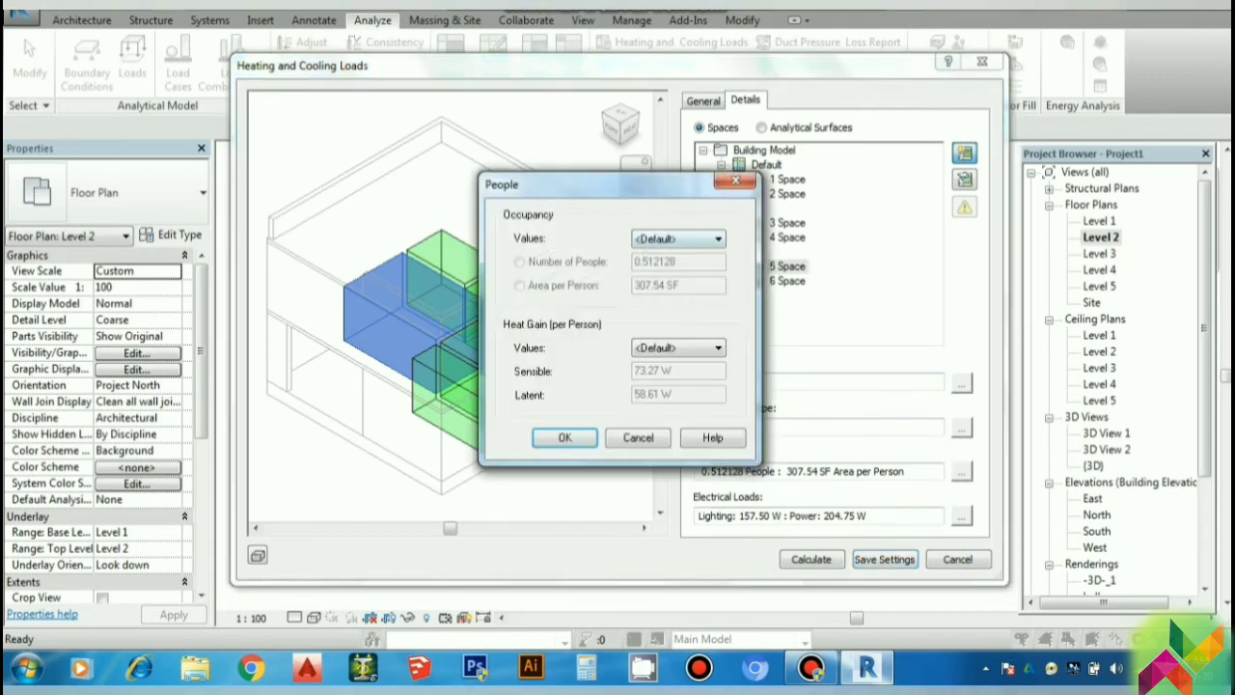
{"action": "left_click", "coordinate": [679, 238]}
{"action": "left_click", "coordinate": [665, 261]}
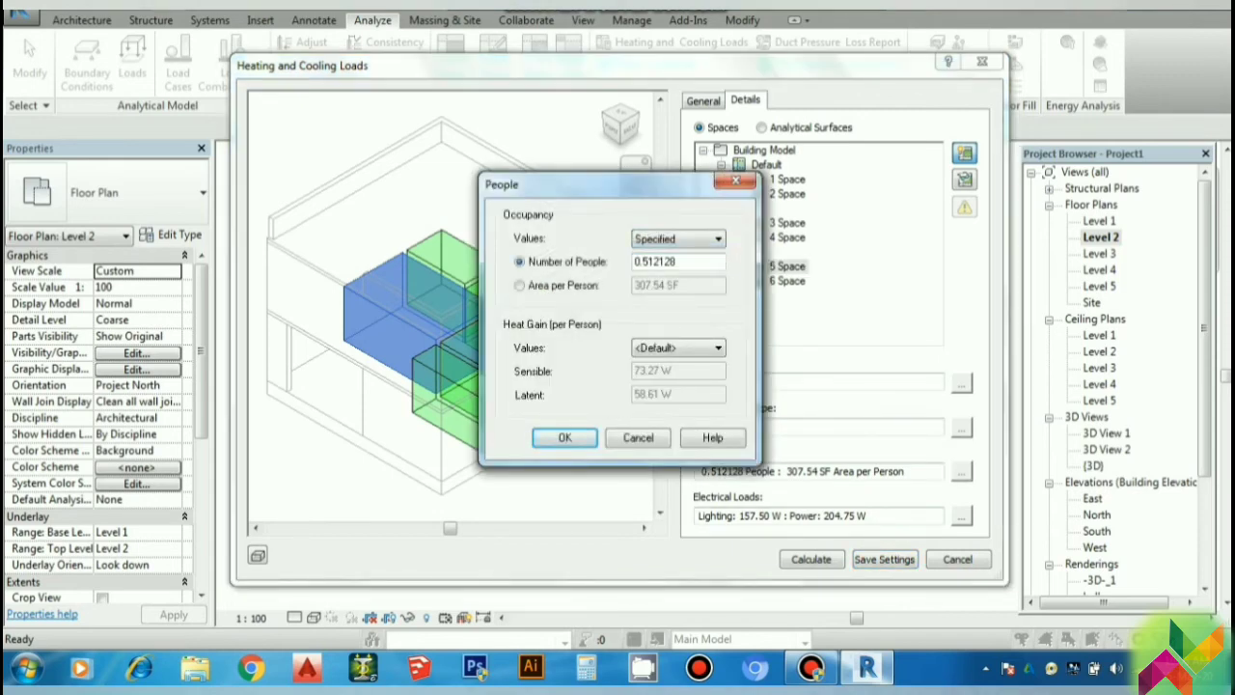
{"action": "double_click", "coordinate": [656, 261]}
{"action": "type", "text": "4"}
{"action": "left_click", "coordinate": [564, 437]}
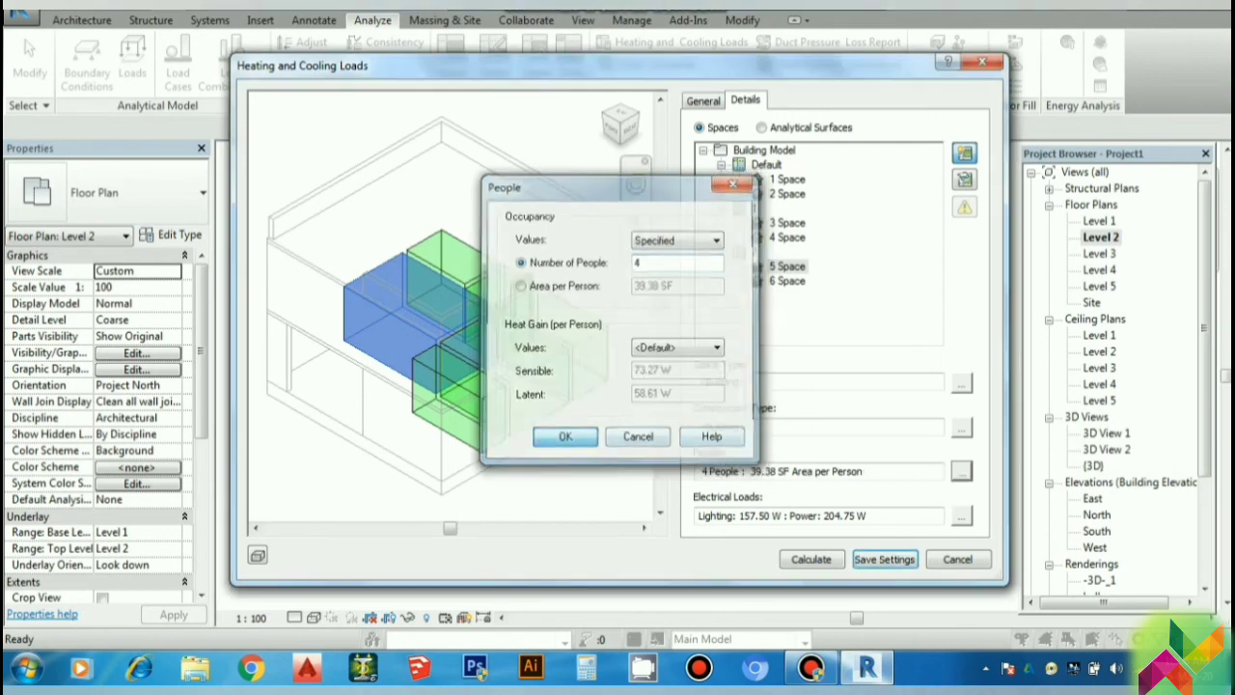
- Set 5 Space's lighting to a Specified total load of 250 W, keeping power at 204.75 W
{"action": "left_click", "coordinate": [961, 515]}
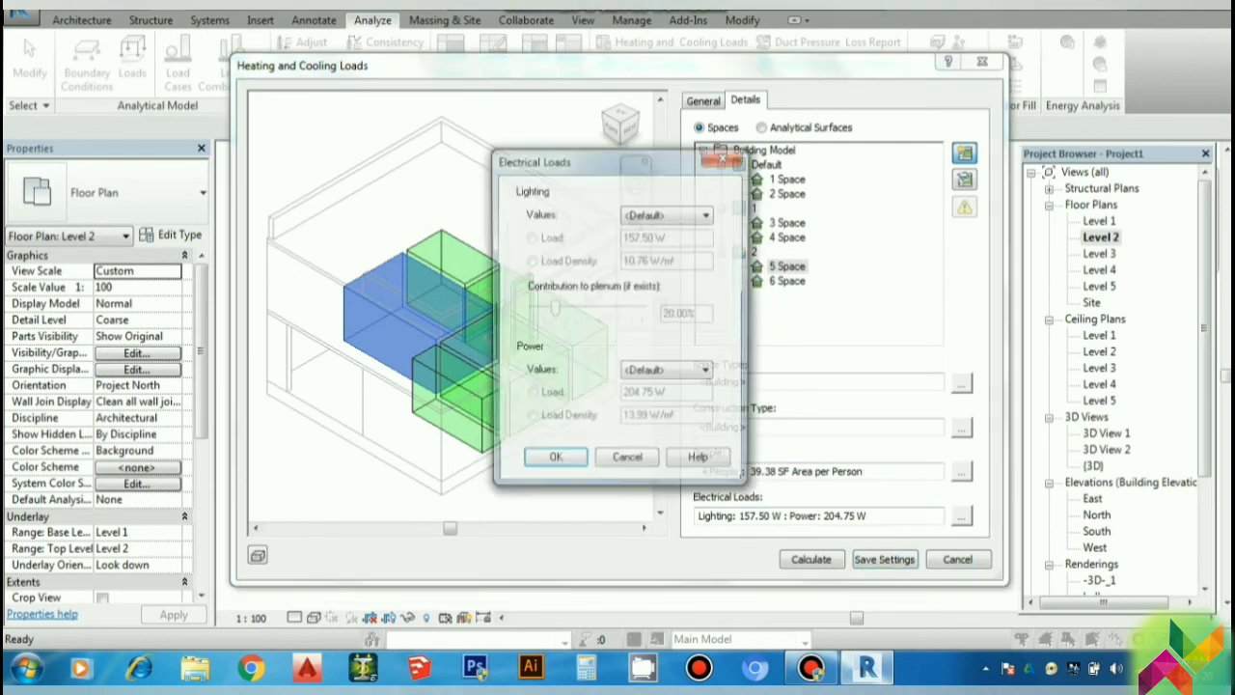
{"action": "left_click", "coordinate": [668, 214]}
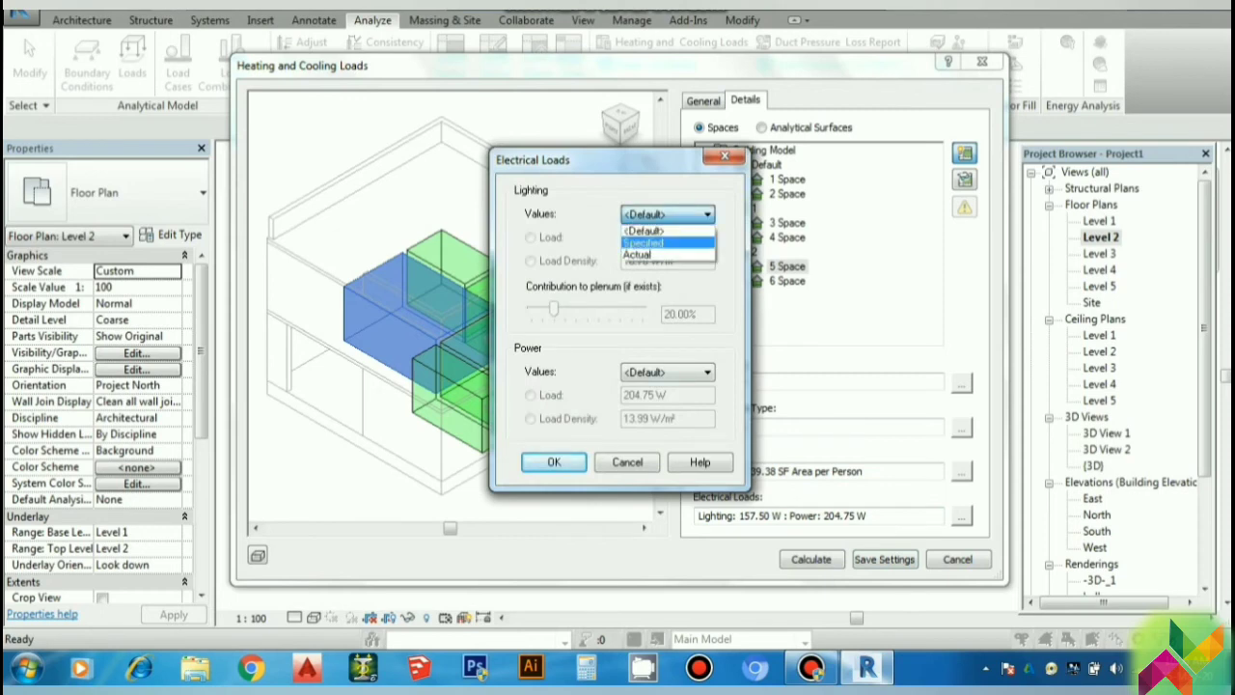
{"action": "left_click", "coordinate": [662, 249]}
{"action": "left_click", "coordinate": [529, 237]}
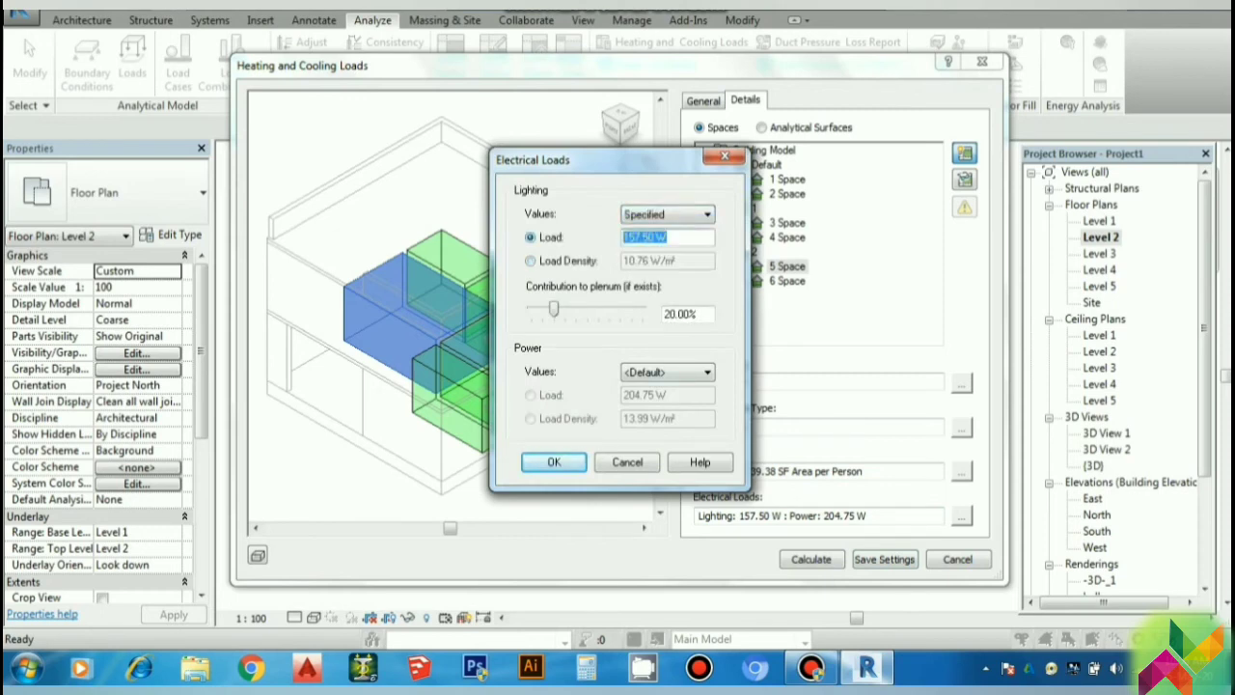
{"action": "type", "text": "20"}
{"action": "key", "text": "BackSpace"}
{"action": "type", "text": "5"}
{"action": "type", "text": "0"}
{"action": "key", "text": "Return"}
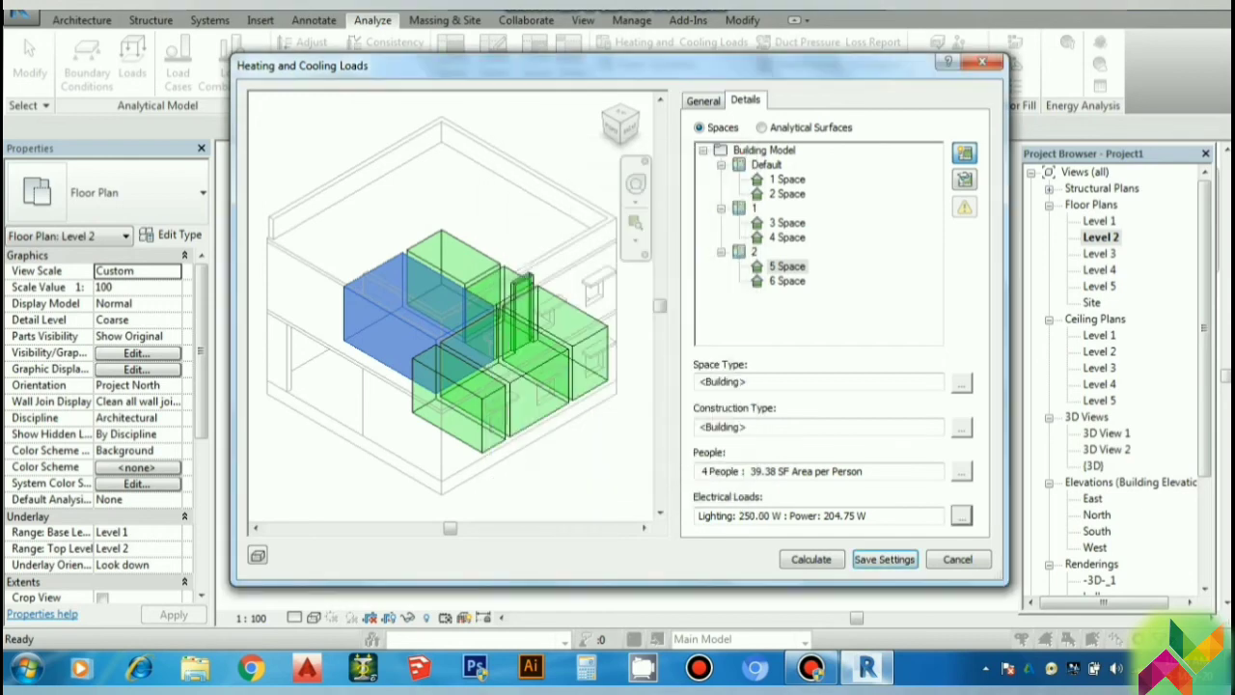
- Review the loads of spaces 6, 3, 4, 5 and 6, then save the load settings
{"action": "left_click", "coordinate": [788, 281]}
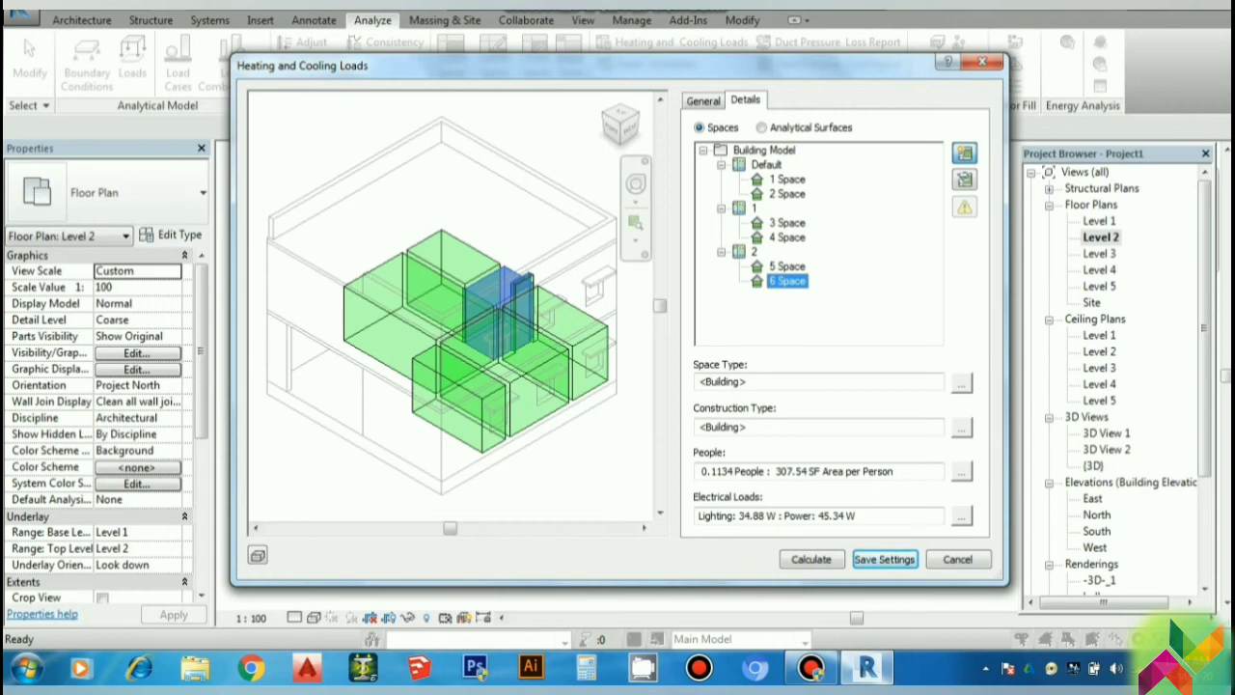
{"action": "left_click", "coordinate": [787, 223]}
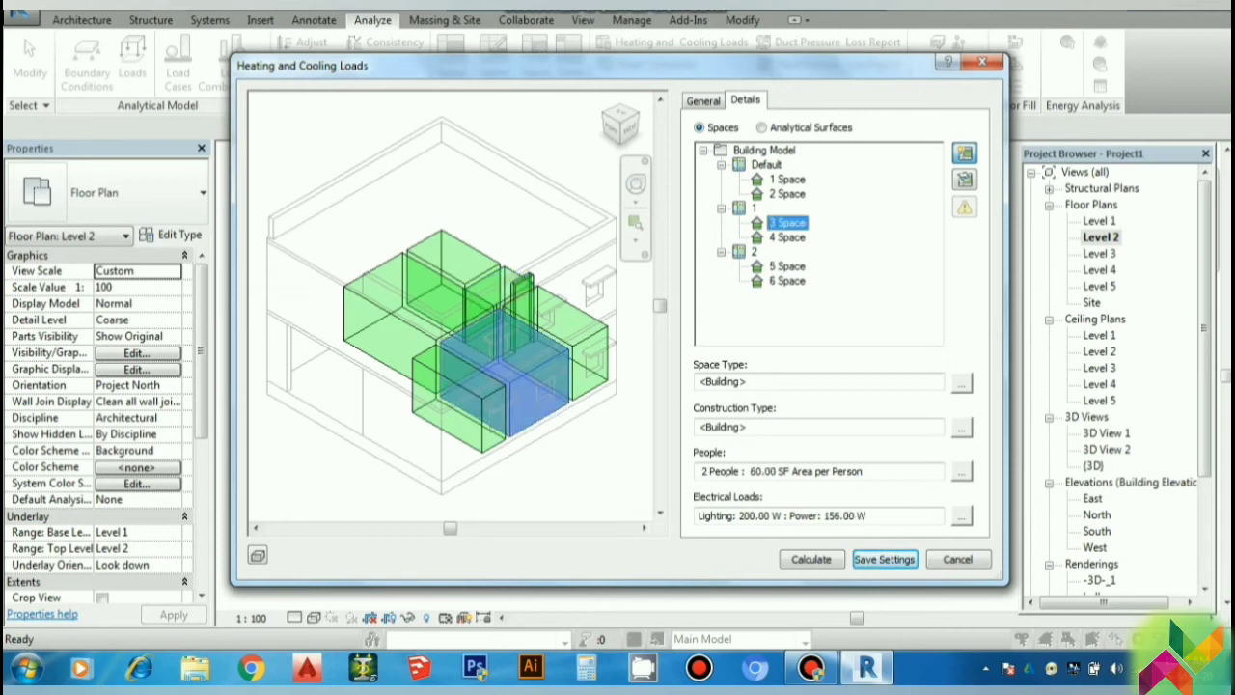
{"action": "left_click", "coordinate": [787, 237]}
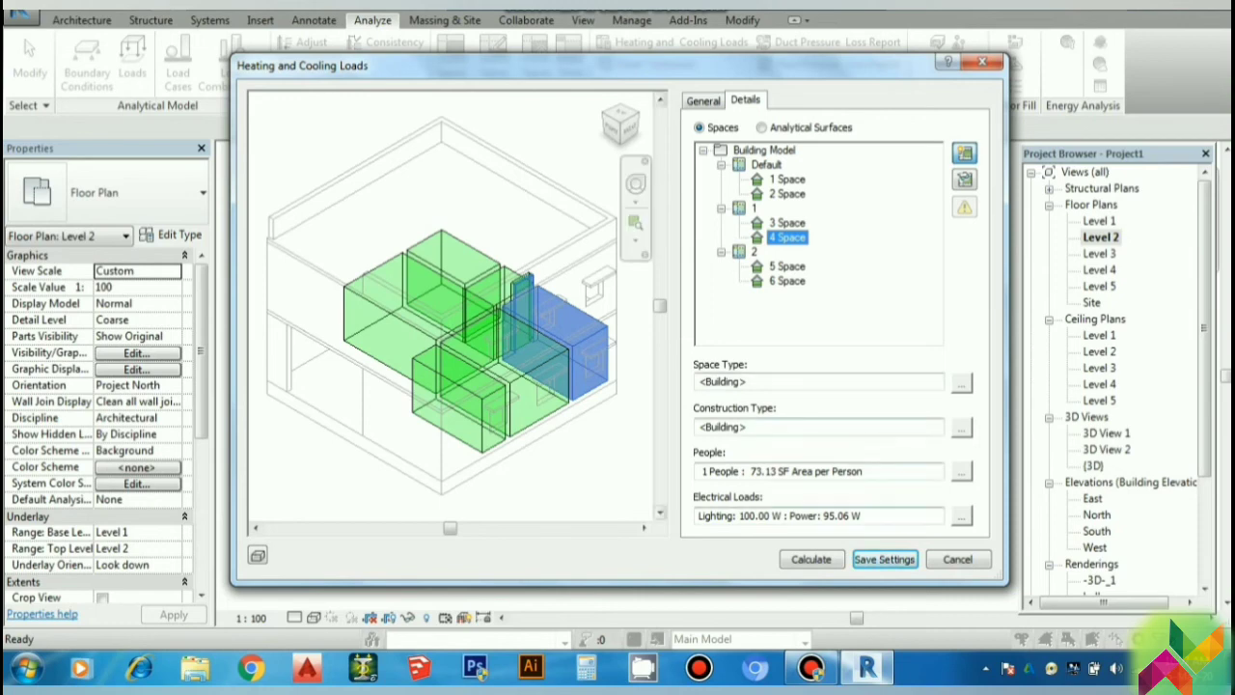
{"action": "left_click", "coordinate": [787, 266]}
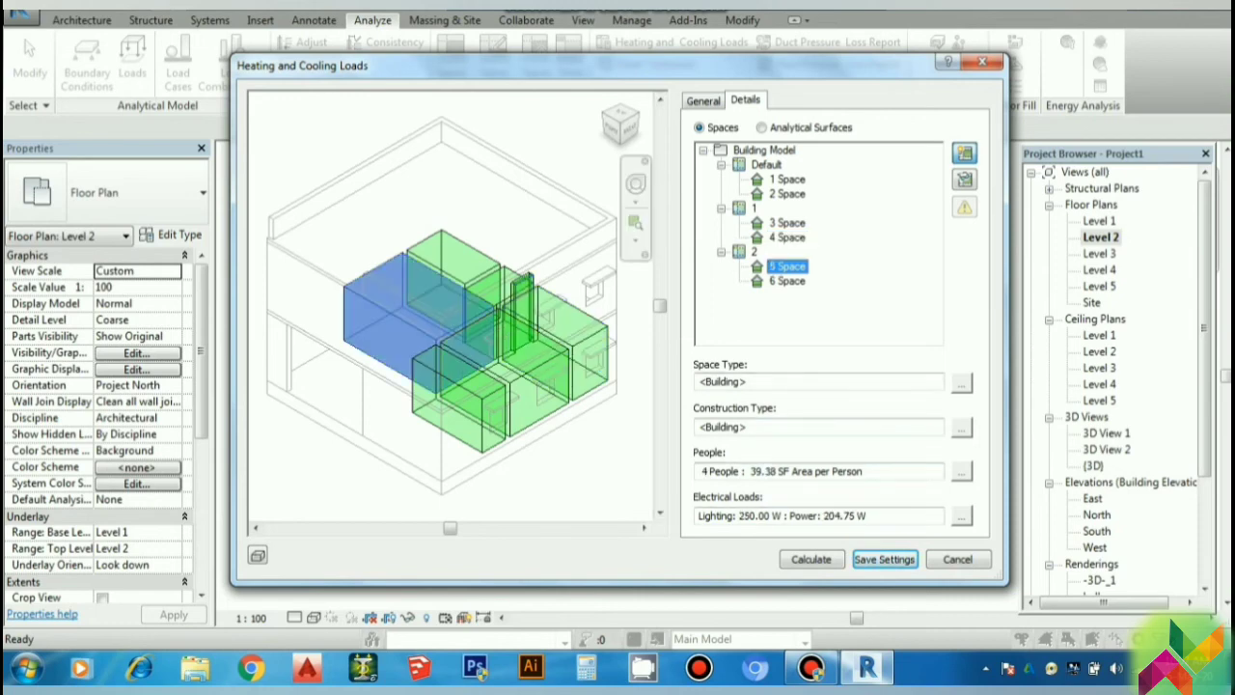
{"action": "left_click", "coordinate": [787, 281]}
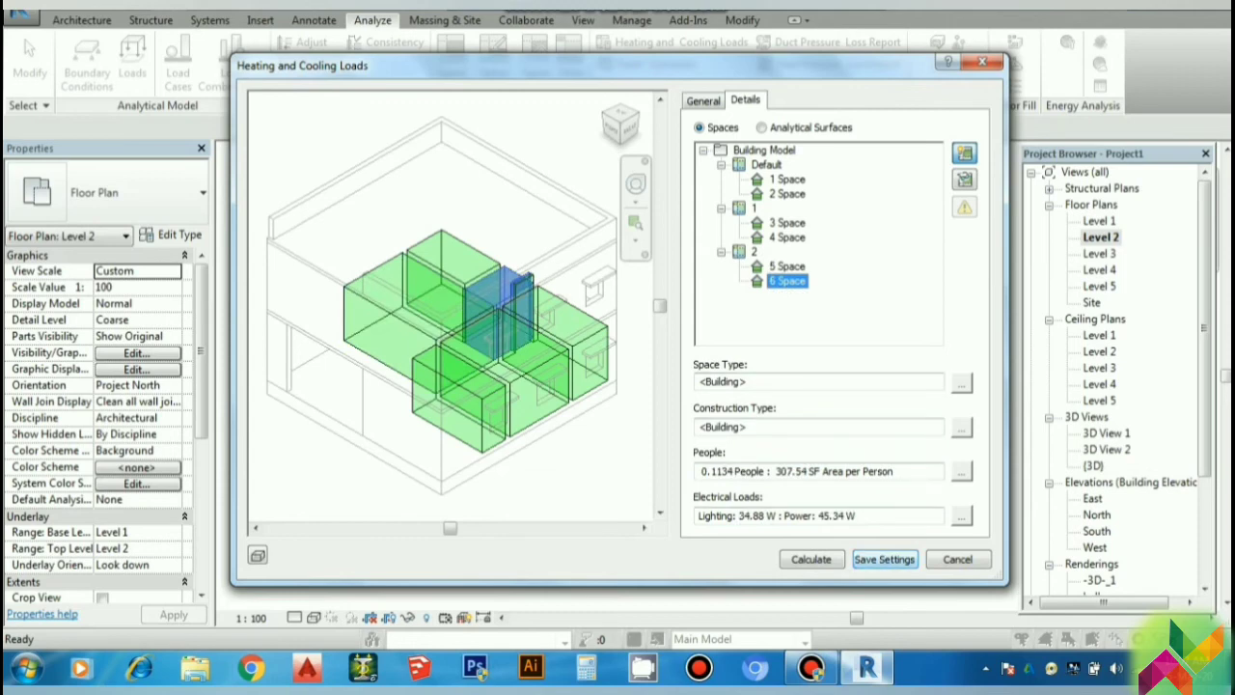
{"action": "left_click", "coordinate": [884, 559]}
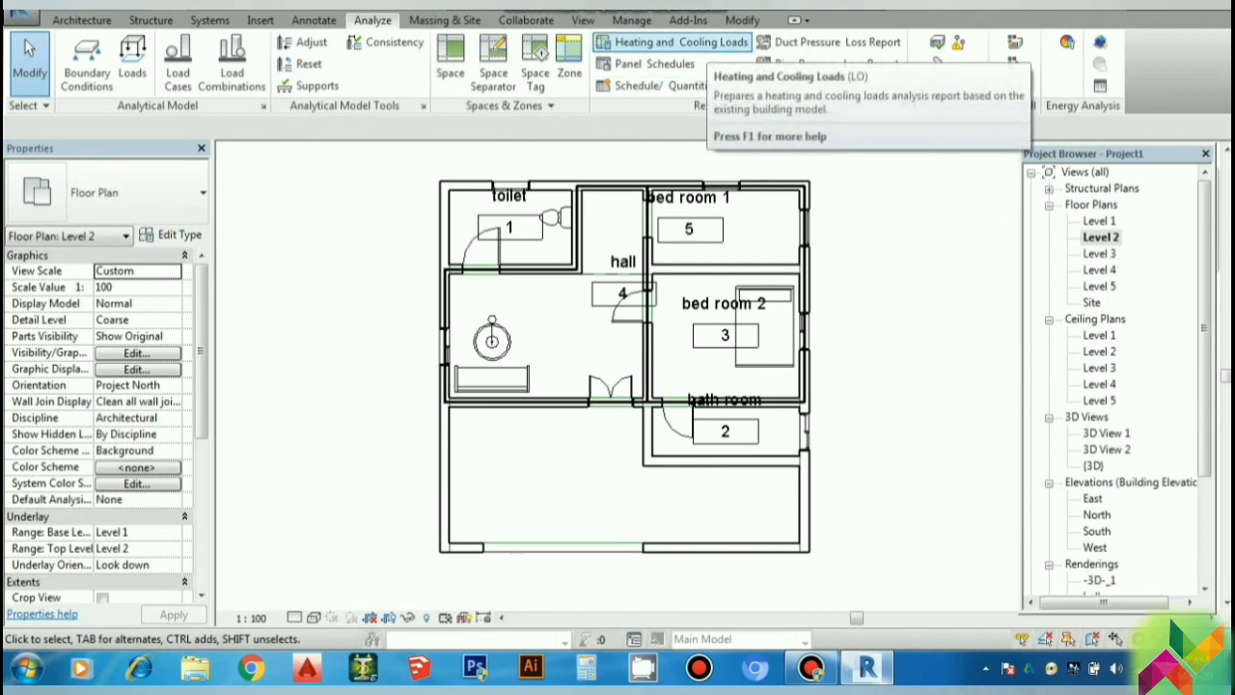
- Review the Heating and Cooling Loads Details and General settings, then calculate the Loads Report (12,735 W cooling, 10,593 W heating)
{"action": "left_click", "coordinate": [681, 42]}
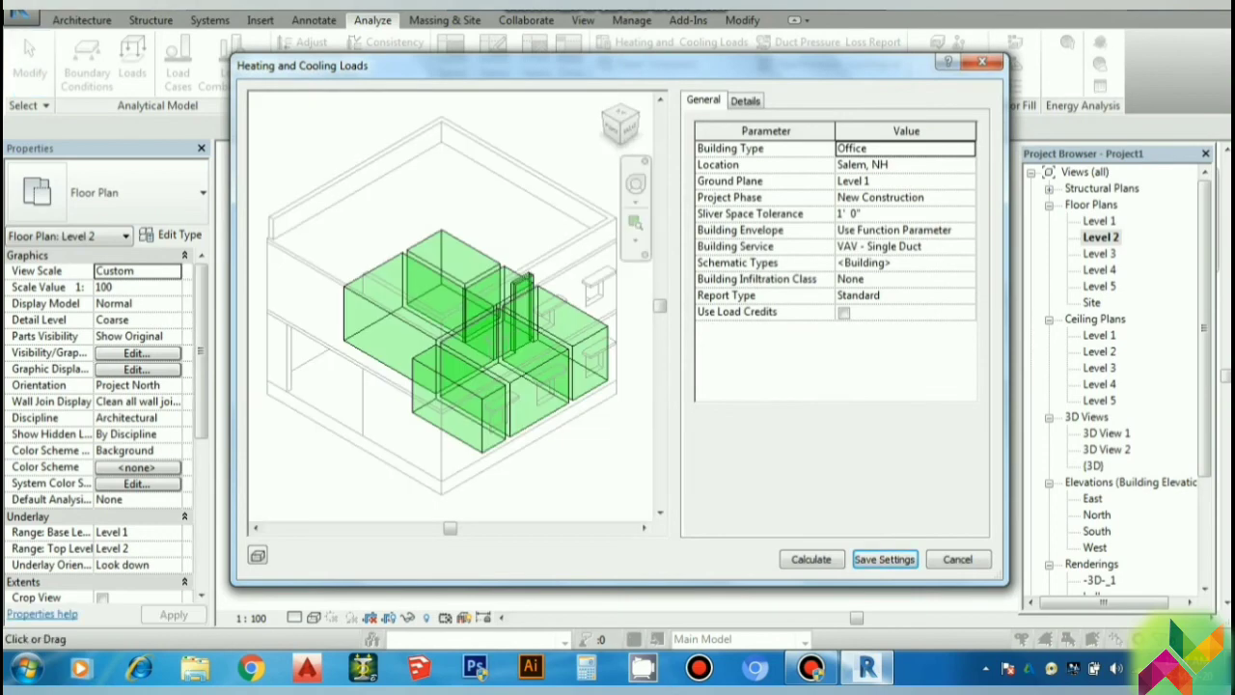
{"action": "left_click", "coordinate": [745, 101]}
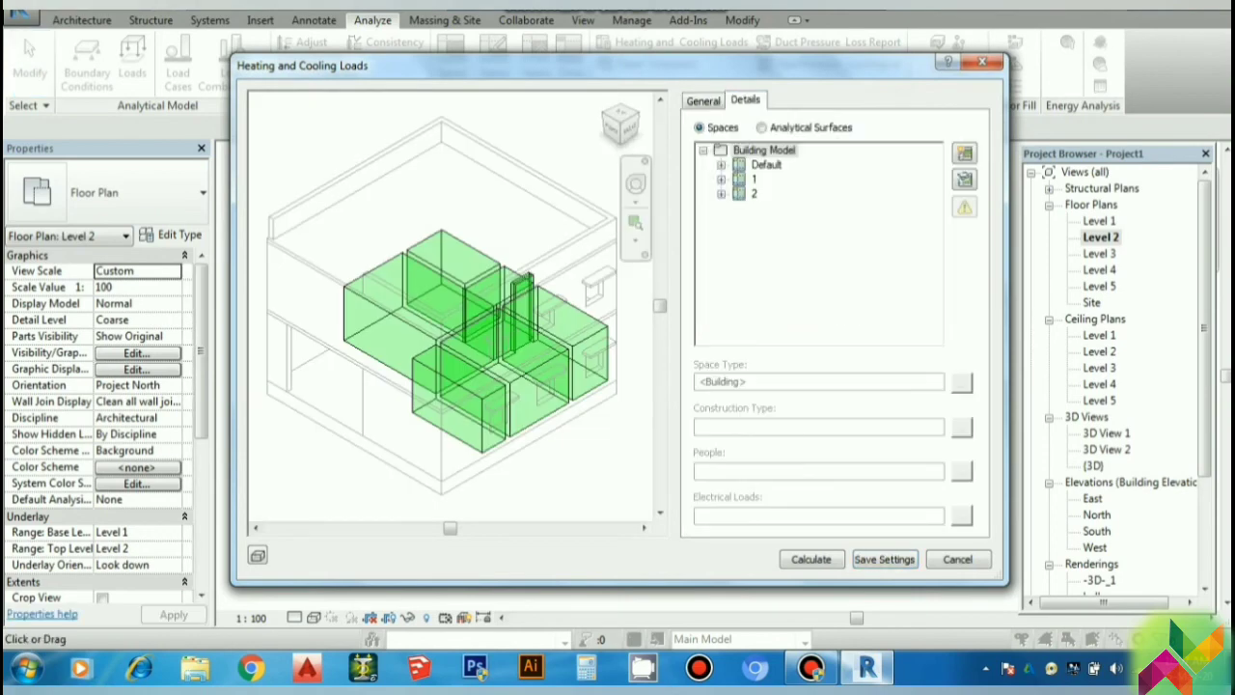
{"action": "left_click", "coordinate": [704, 100]}
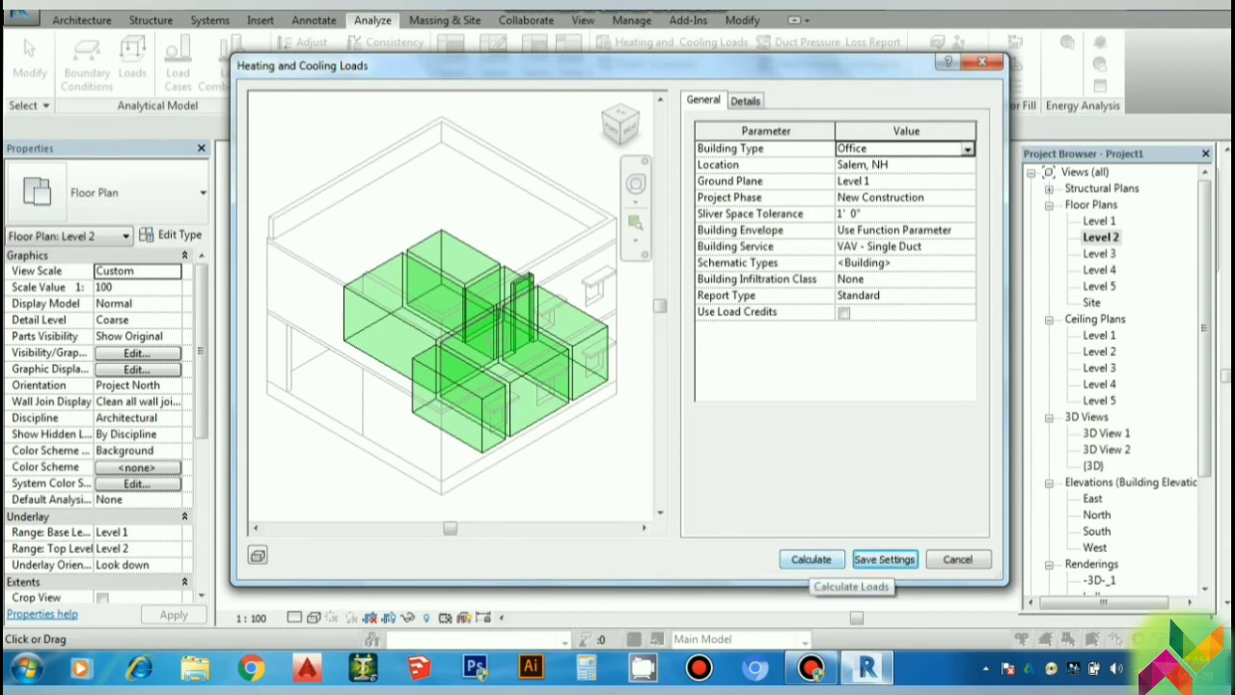
{"action": "left_click", "coordinate": [810, 559]}
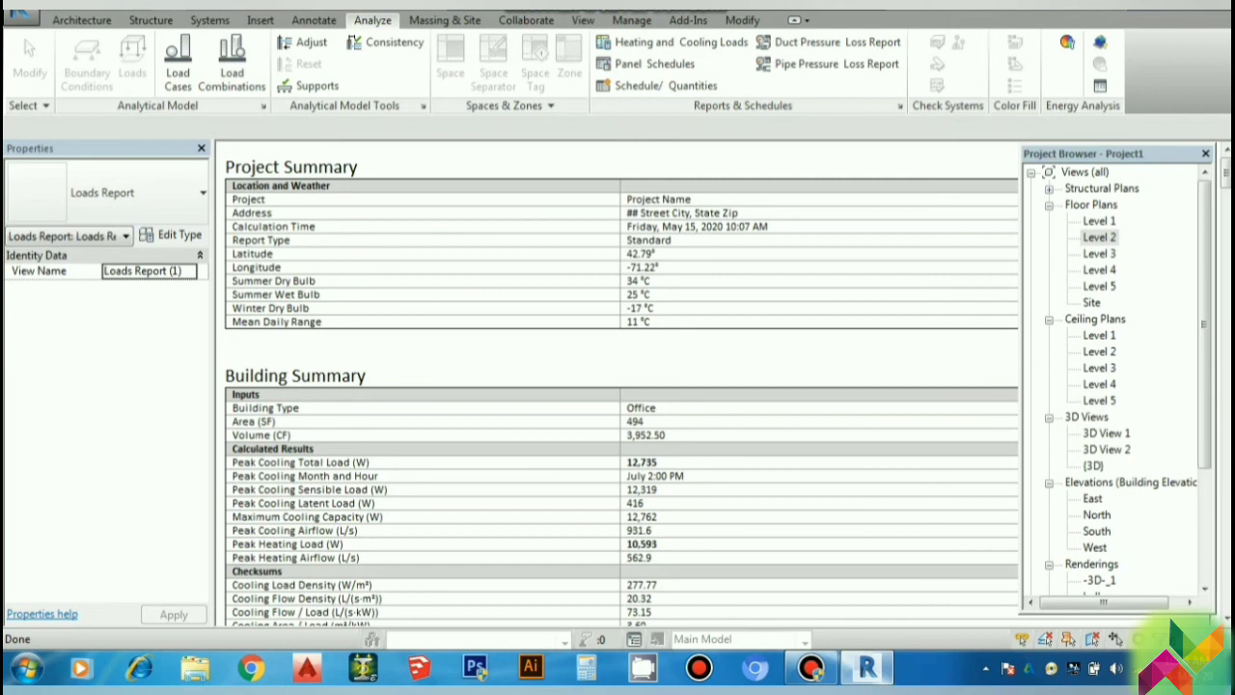
- Close the Project Browser so the Loads Report spans the full window width
{"action": "scroll", "coordinate": [617, 386], "scroll_direction": "down", "scroll_amount": 5}
{"action": "scroll", "coordinate": [618, 386], "scroll_direction": "down", "scroll_amount": 3}
{"action": "scroll", "coordinate": [618, 386], "scroll_direction": "down", "scroll_amount": 4}
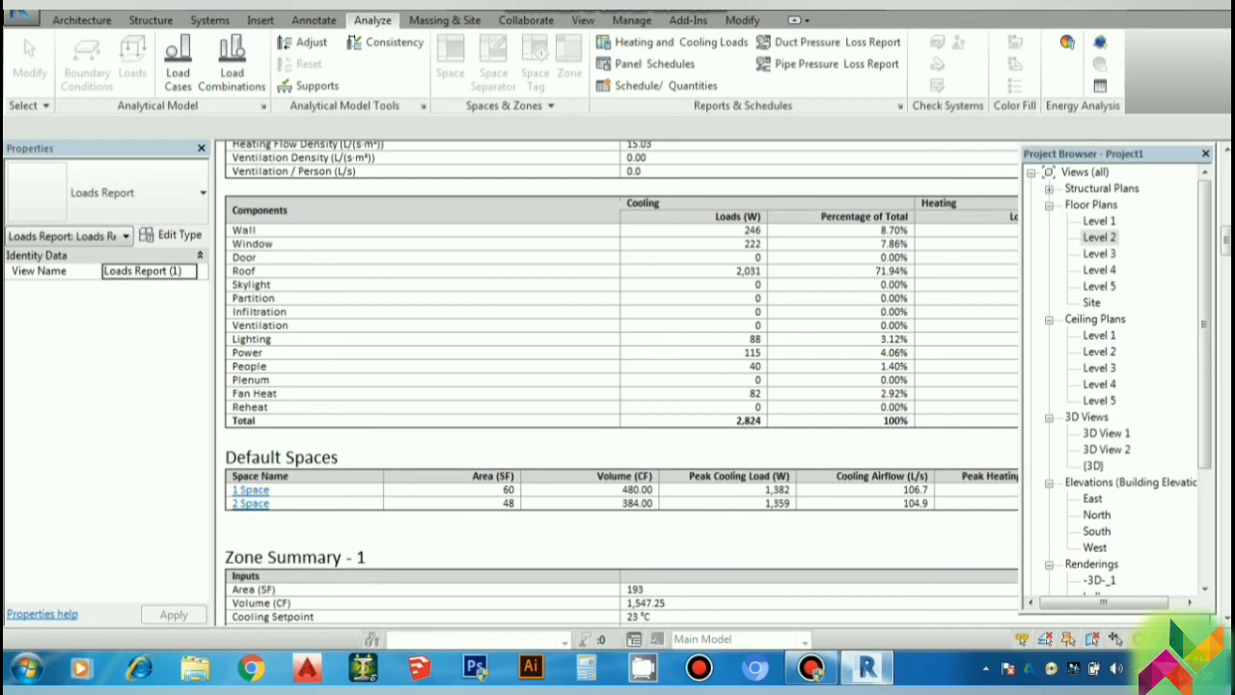
{"action": "left_click", "coordinate": [1205, 153]}
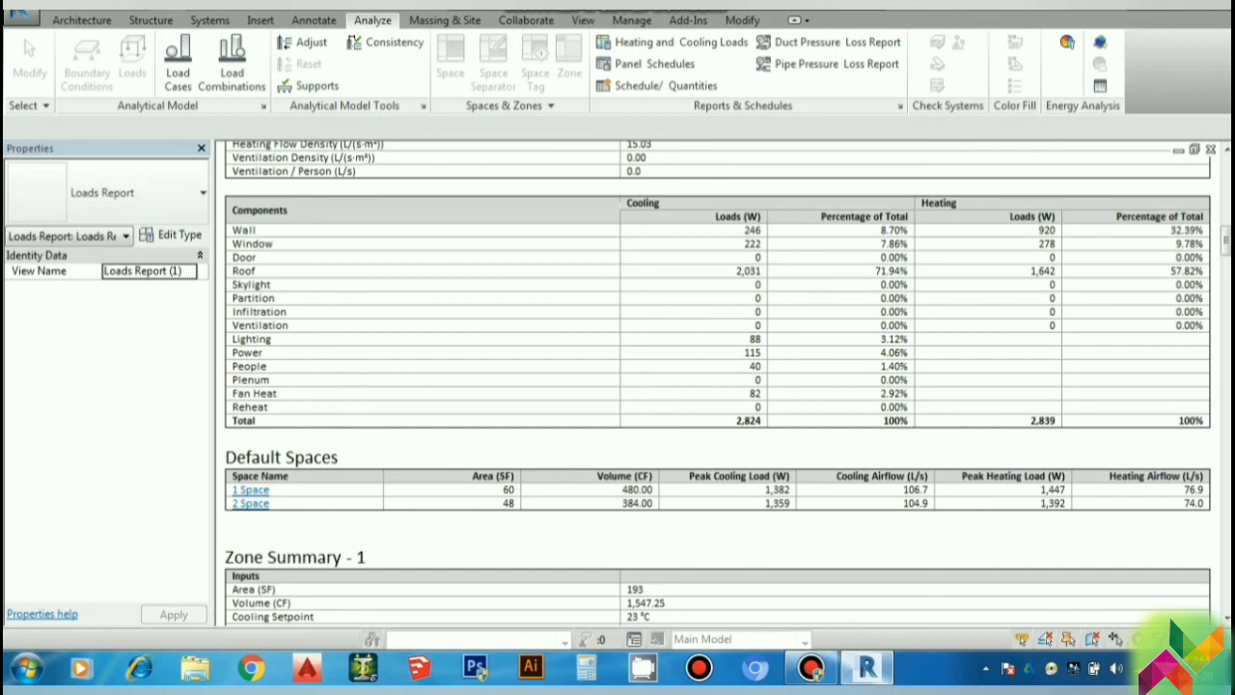
- Scroll the Loads Report down to the Space Summary showing 1,382 W cooling and 1,447 W heating
{"action": "scroll", "coordinate": [718, 383], "scroll_direction": "down", "scroll_amount": 5}
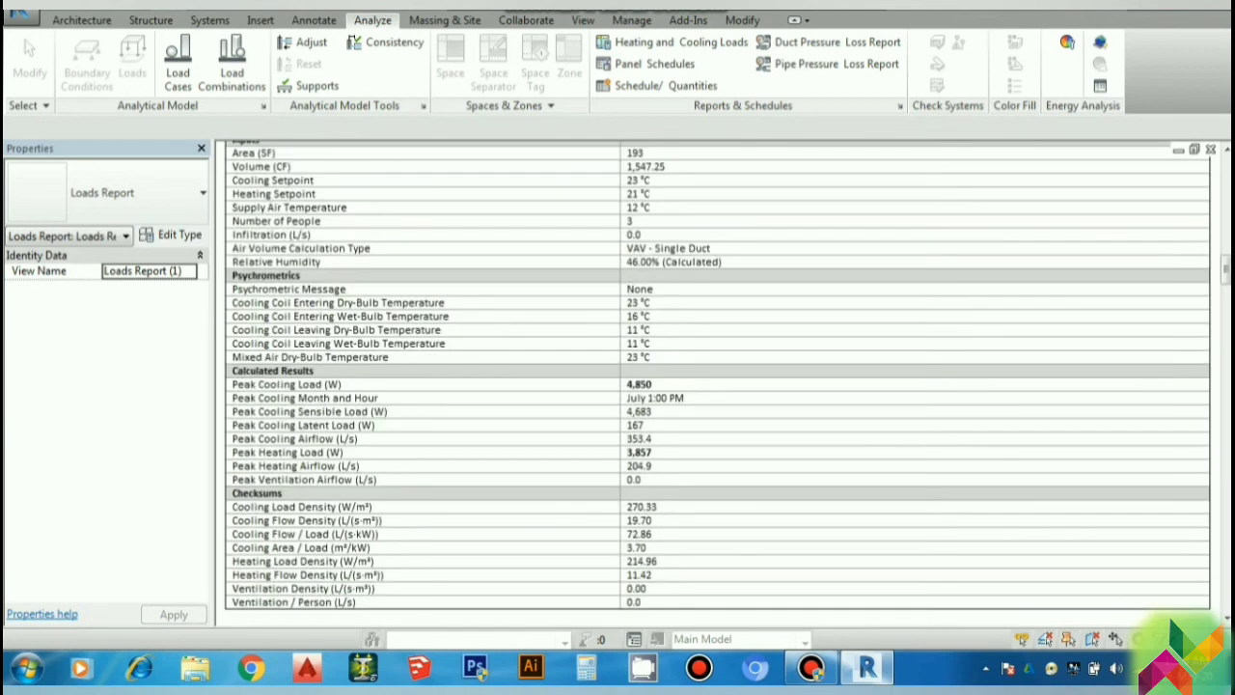
{"action": "scroll", "coordinate": [718, 383], "scroll_direction": "down", "scroll_amount": 2}
{"action": "scroll", "coordinate": [718, 383], "scroll_direction": "down", "scroll_amount": 4}
{"action": "scroll", "coordinate": [718, 383], "scroll_direction": "down", "scroll_amount": 1}
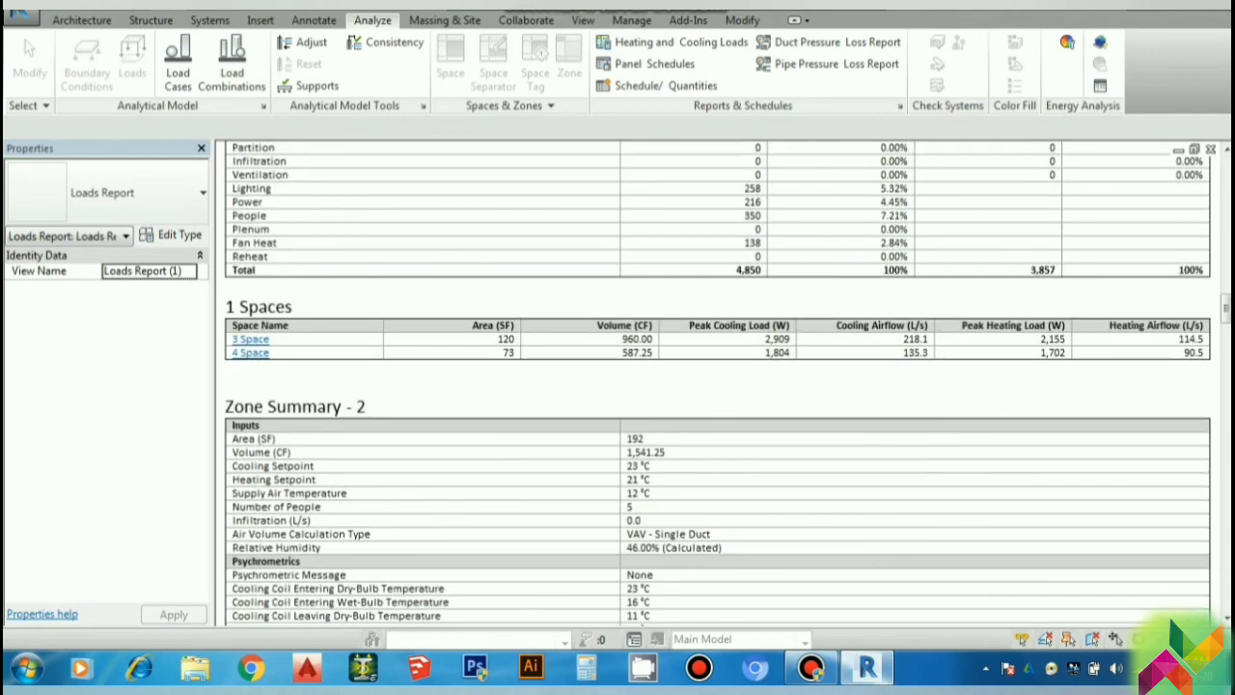
{"action": "scroll", "coordinate": [718, 383], "scroll_direction": "down", "scroll_amount": 3}
{"action": "scroll", "coordinate": [718, 383], "scroll_direction": "down", "scroll_amount": 1}
{"action": "scroll", "coordinate": [718, 383], "scroll_direction": "down", "scroll_amount": 1}
{"action": "scroll", "coordinate": [718, 383], "scroll_direction": "down", "scroll_amount": 5}
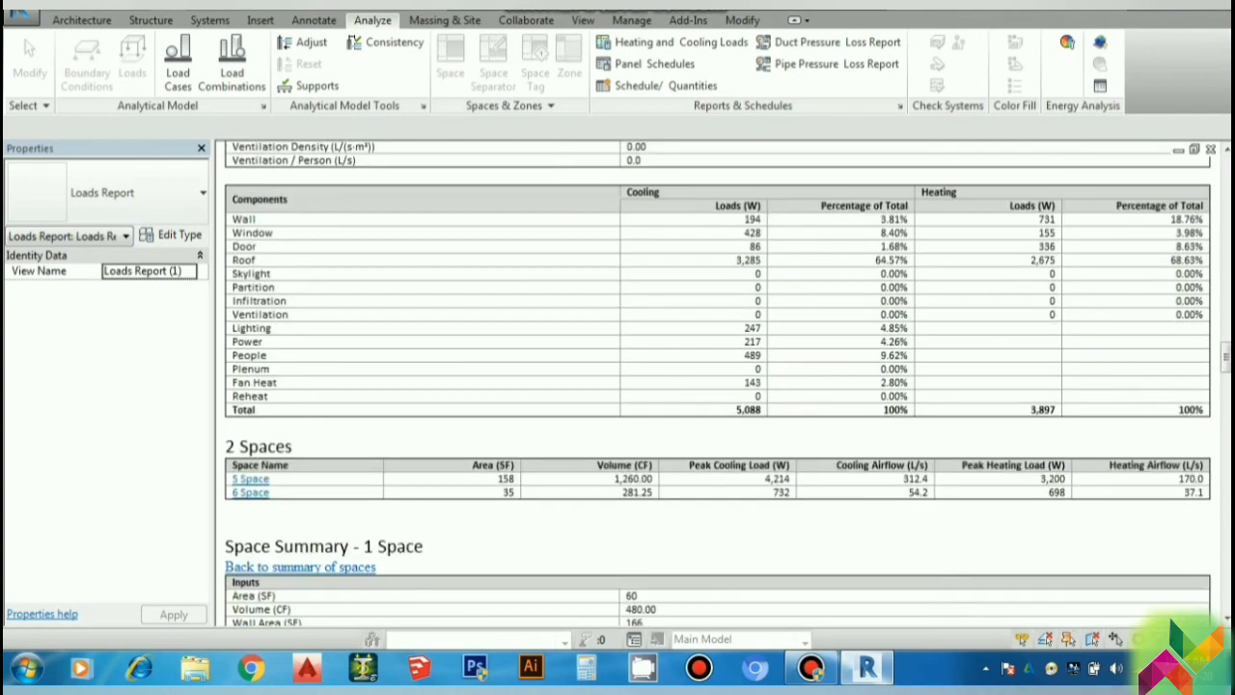
{"action": "scroll", "coordinate": [718, 383], "scroll_direction": "down", "scroll_amount": 5}
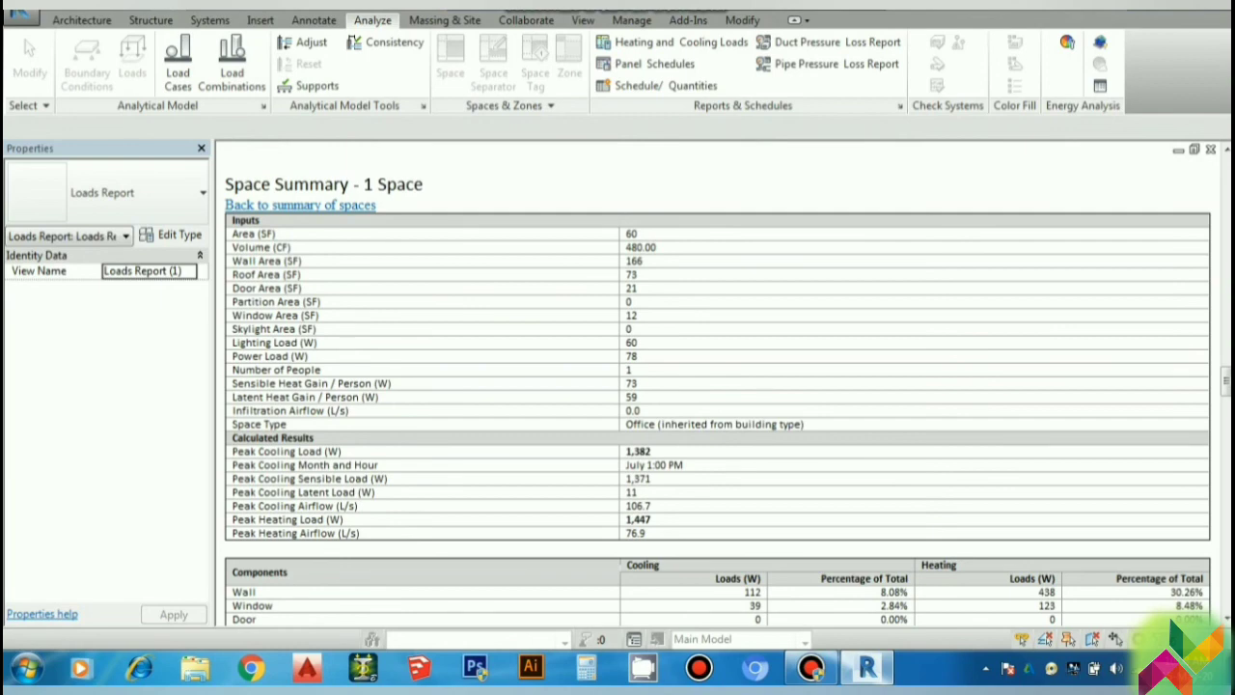
{"action": "scroll", "coordinate": [718, 383], "scroll_direction": "down", "scroll_amount": 3}
{"action": "scroll", "coordinate": [717, 383], "scroll_direction": "down", "scroll_amount": 2}
{"action": "scroll", "coordinate": [718, 383], "scroll_direction": "down", "scroll_amount": 3}
{"action": "scroll", "coordinate": [718, 383], "scroll_direction": "down", "scroll_amount": 2}
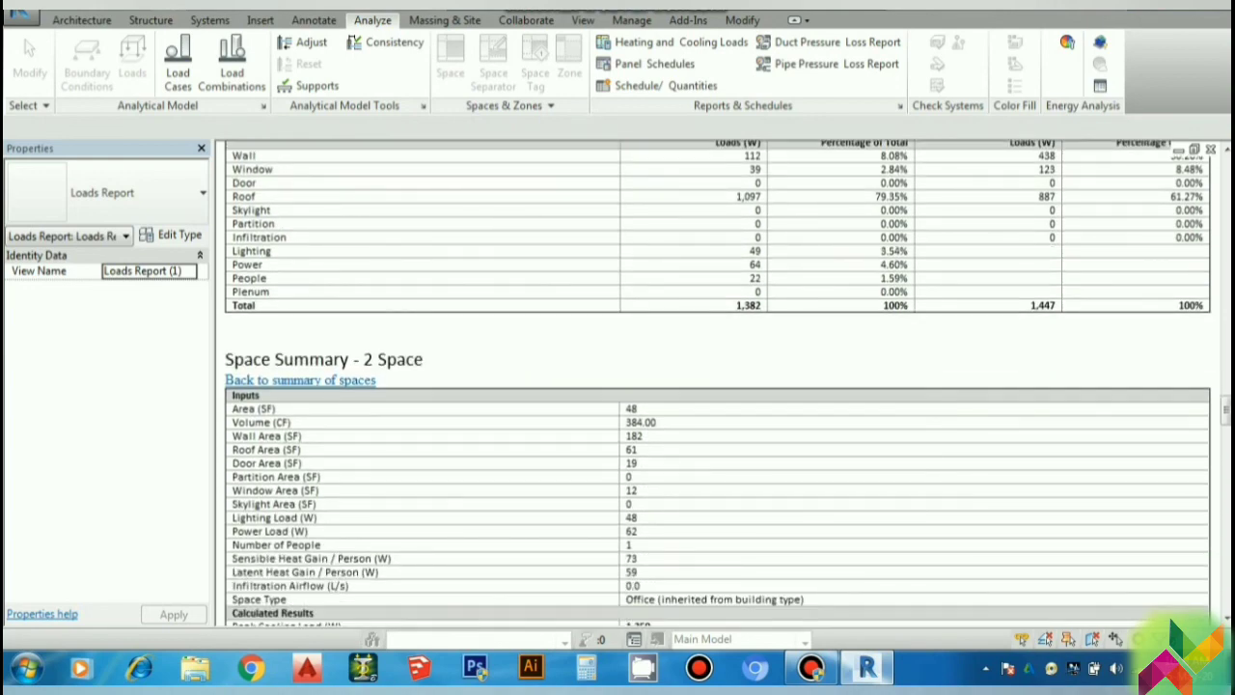
{"action": "scroll", "coordinate": [718, 383], "scroll_direction": "down", "scroll_amount": 1}
{"action": "scroll", "coordinate": [718, 383], "scroll_direction": "down", "scroll_amount": 5}
{"action": "scroll", "coordinate": [718, 384], "scroll_direction": "down", "scroll_amount": 2}
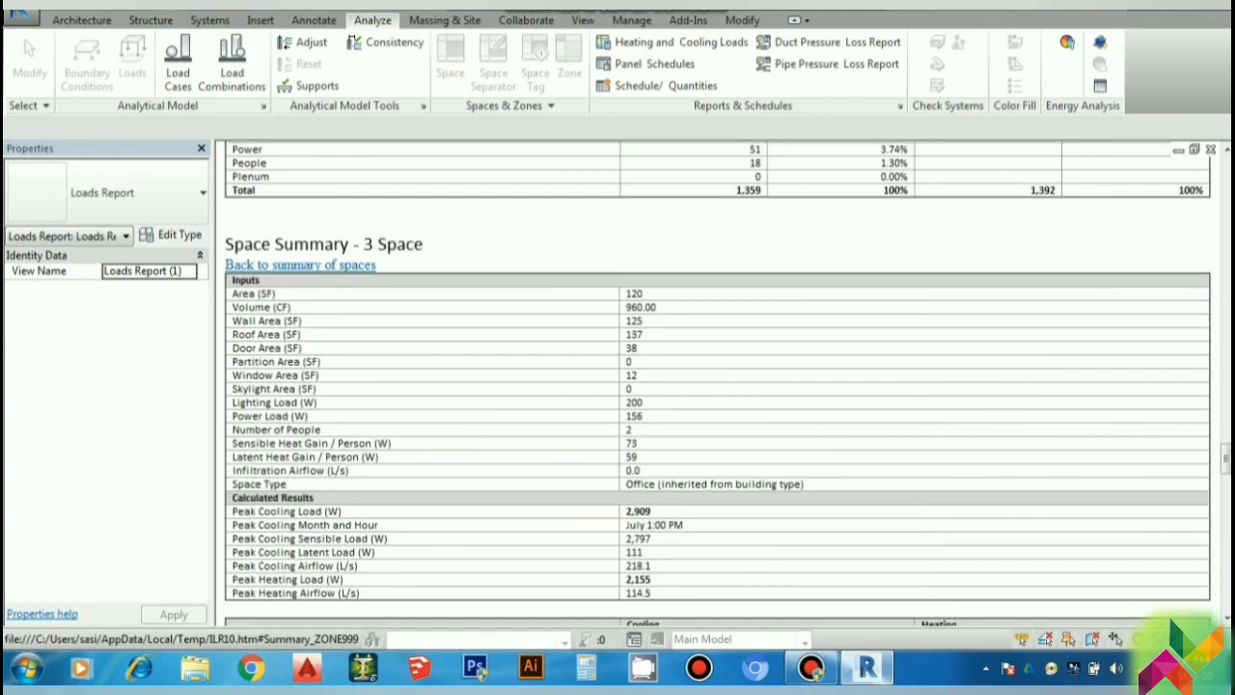
{"action": "scroll", "coordinate": [718, 383], "scroll_direction": "down", "scroll_amount": 5}
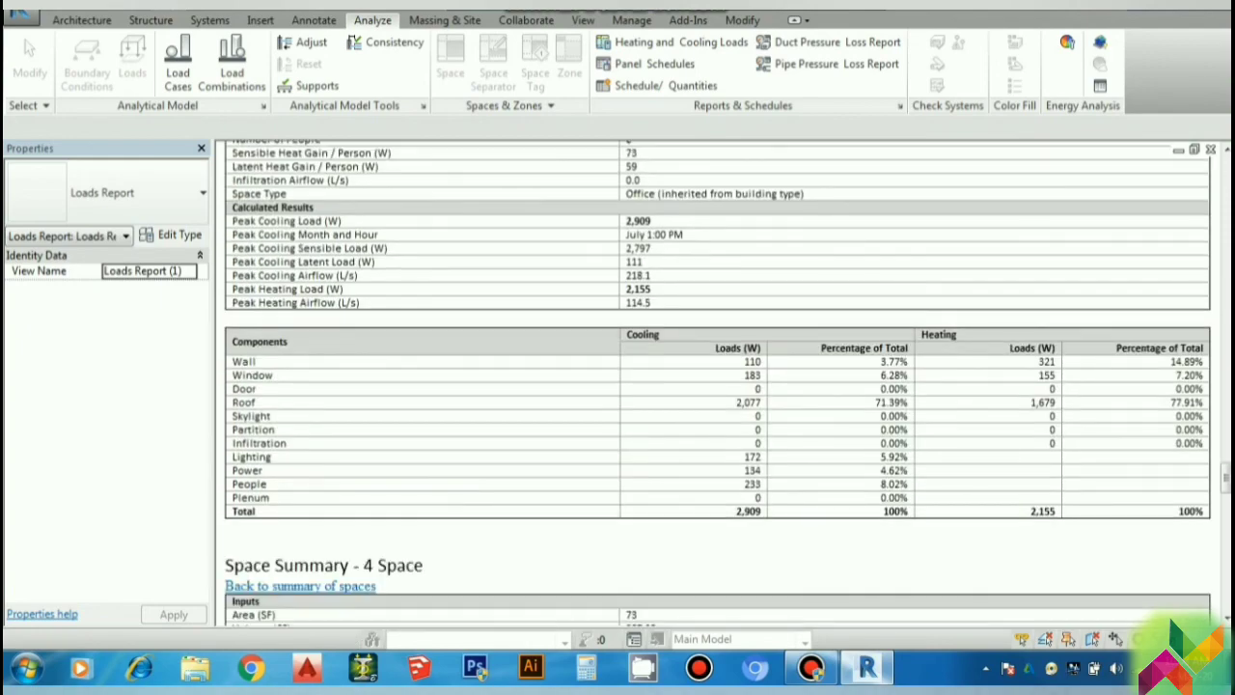
{"action": "scroll", "coordinate": [718, 383], "scroll_direction": "down", "scroll_amount": 6}
{"action": "scroll", "coordinate": [718, 383], "scroll_direction": "down", "scroll_amount": 6}
{"action": "scroll", "coordinate": [718, 384], "scroll_direction": "down", "scroll_amount": 3}
{"action": "scroll", "coordinate": [718, 383], "scroll_direction": "down", "scroll_amount": 3}
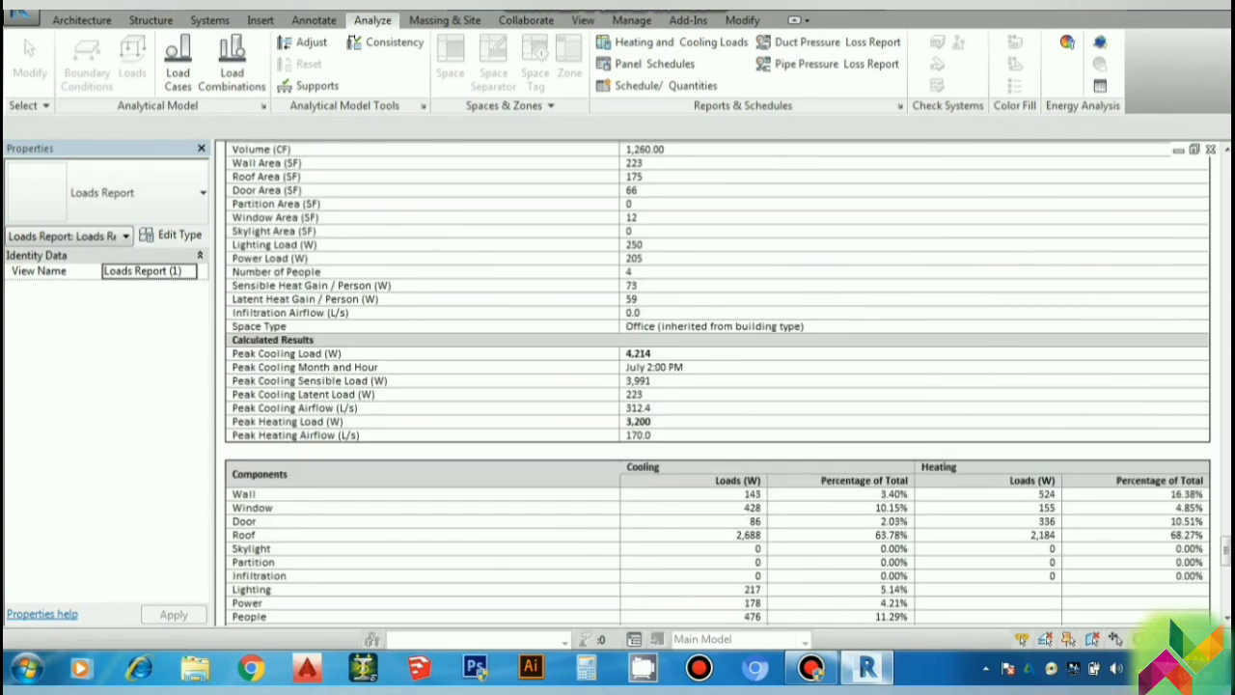
{"action": "scroll", "coordinate": [718, 383], "scroll_direction": "down", "scroll_amount": 6}
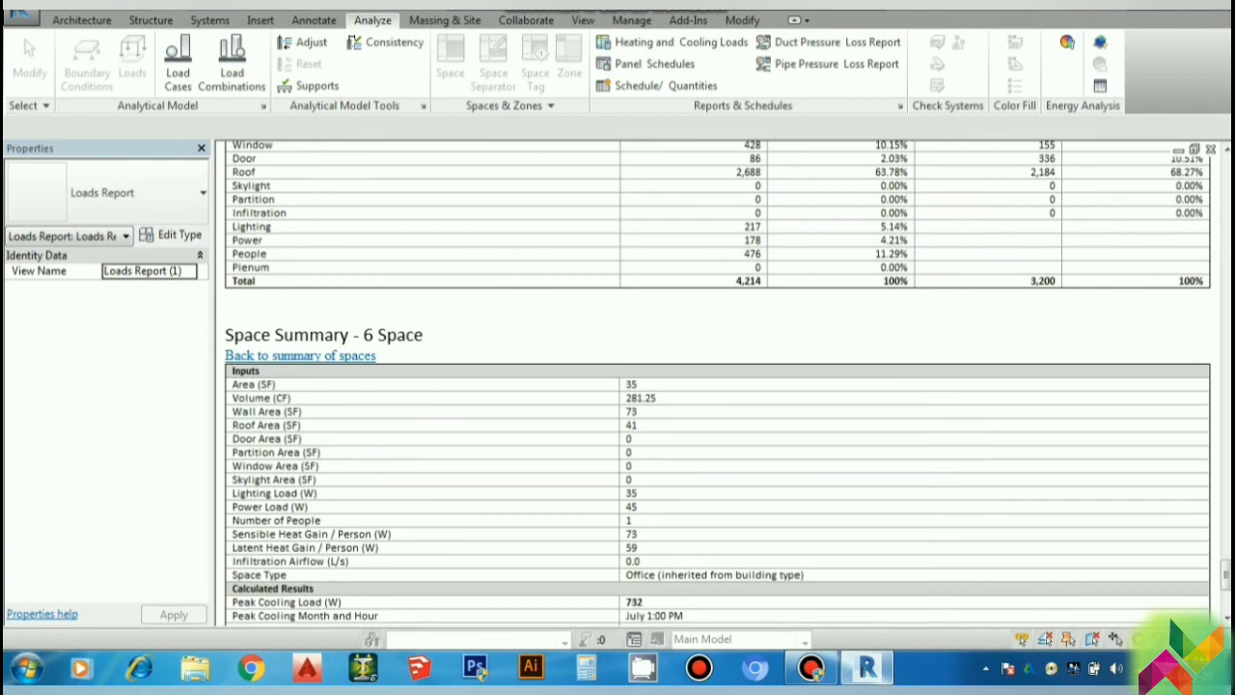
{"action": "scroll", "coordinate": [718, 383], "scroll_direction": "down", "scroll_amount": 1}
{"action": "scroll", "coordinate": [718, 383], "scroll_direction": "down", "scroll_amount": 1}
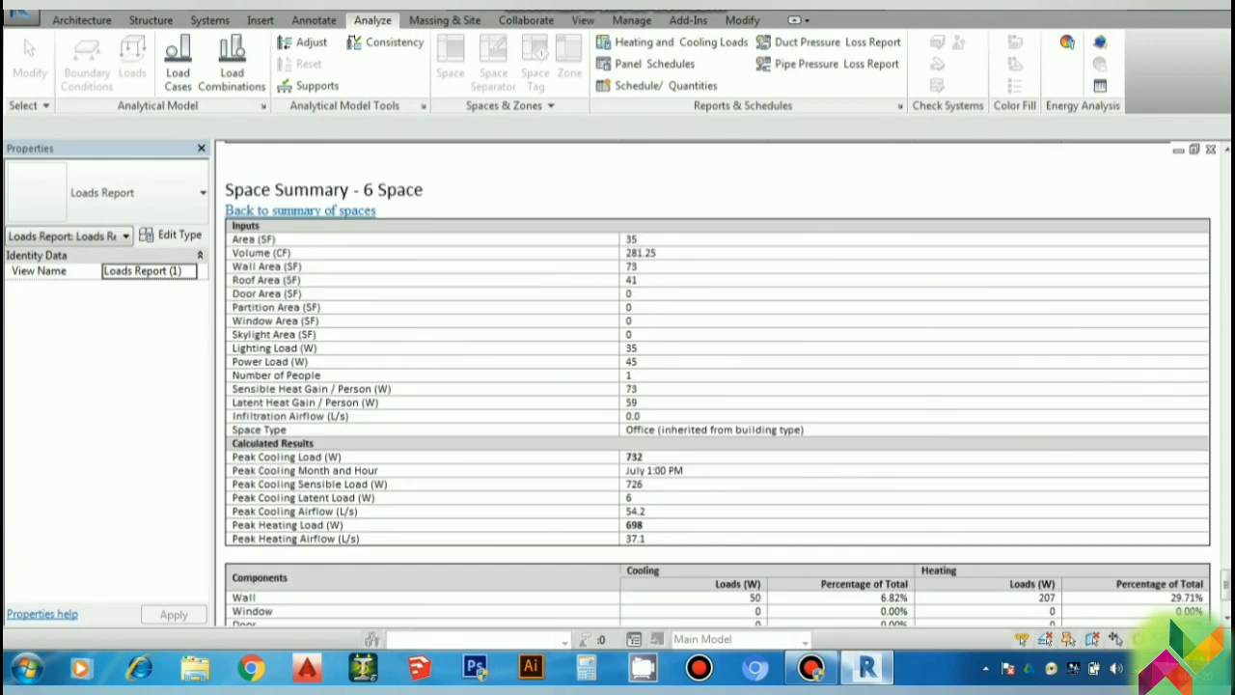
{"action": "scroll", "coordinate": [718, 383], "scroll_direction": "down", "scroll_amount": 3}
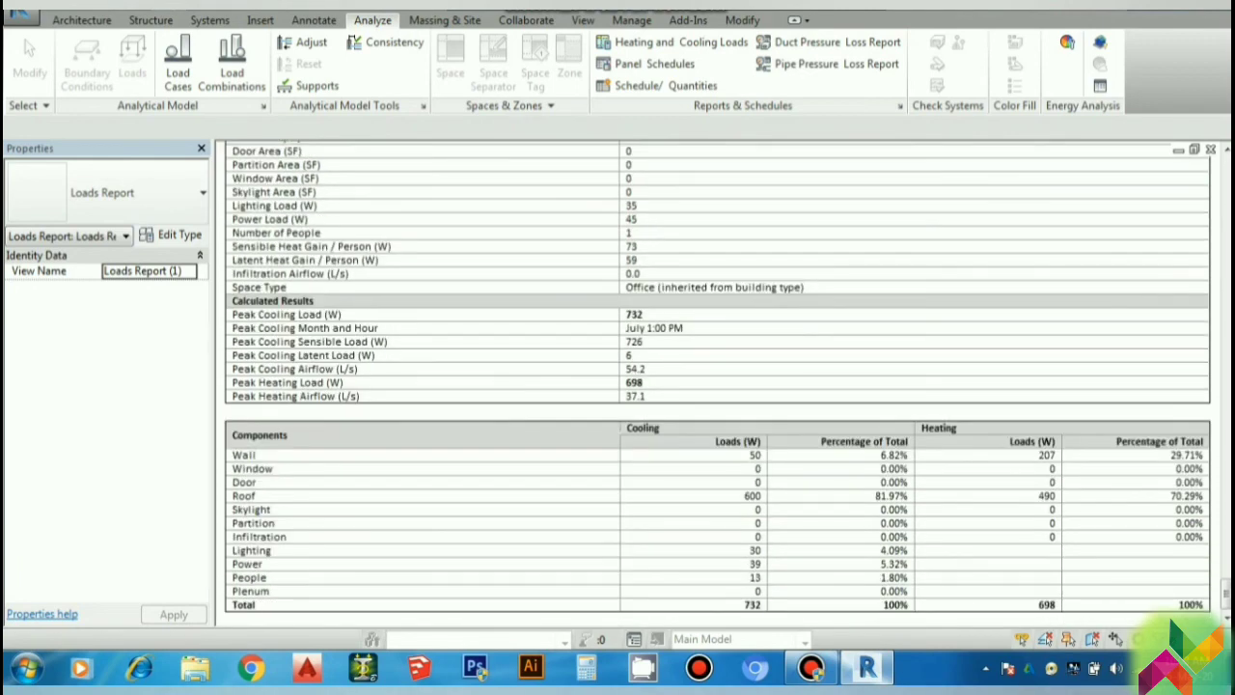
{"action": "scroll", "coordinate": [718, 383], "scroll_direction": "up", "scroll_amount": 10}
{"action": "scroll", "coordinate": [718, 383], "scroll_direction": "up", "scroll_amount": 10}
{"action": "scroll", "coordinate": [718, 383], "scroll_direction": "up", "scroll_amount": 10}
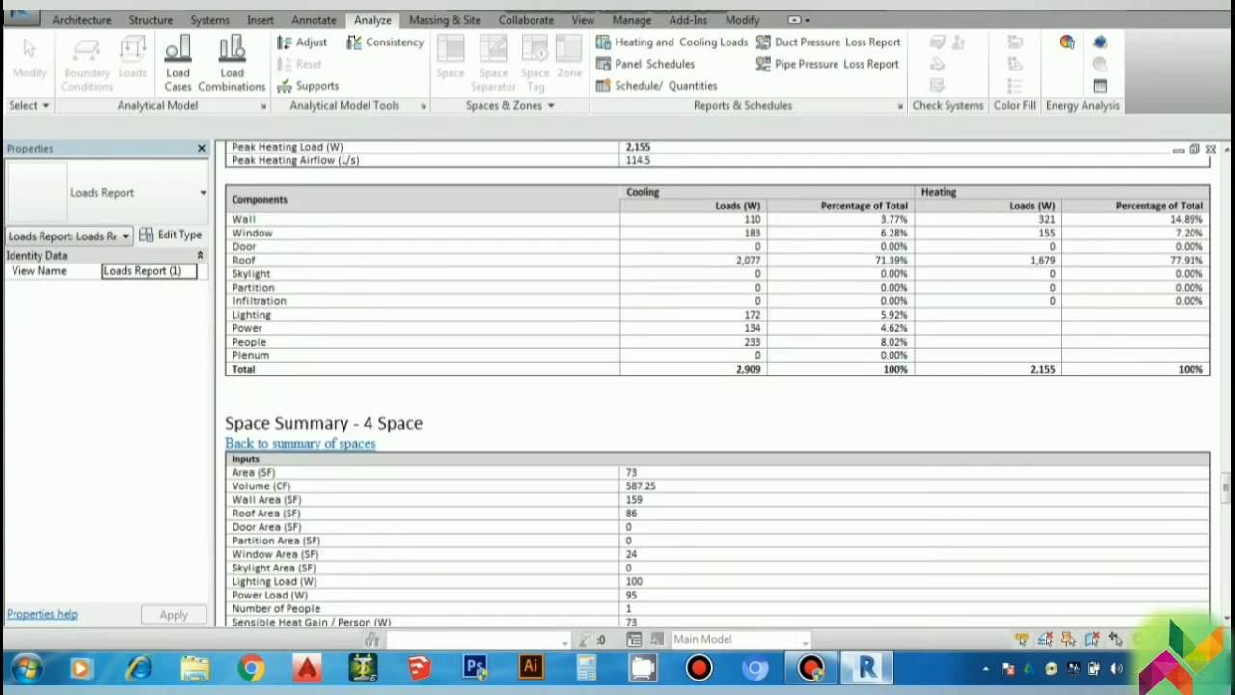
{"action": "scroll", "coordinate": [718, 384], "scroll_direction": "up", "scroll_amount": 10}
{"action": "scroll", "coordinate": [718, 383], "scroll_direction": "up", "scroll_amount": 10}
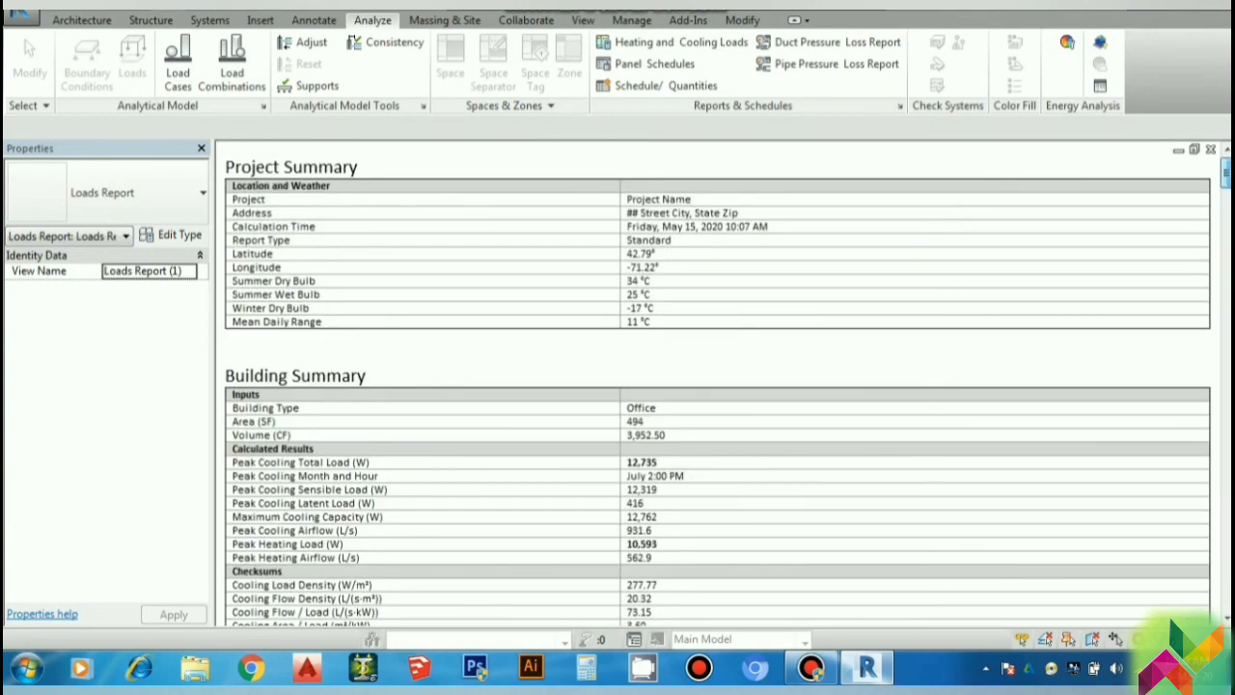